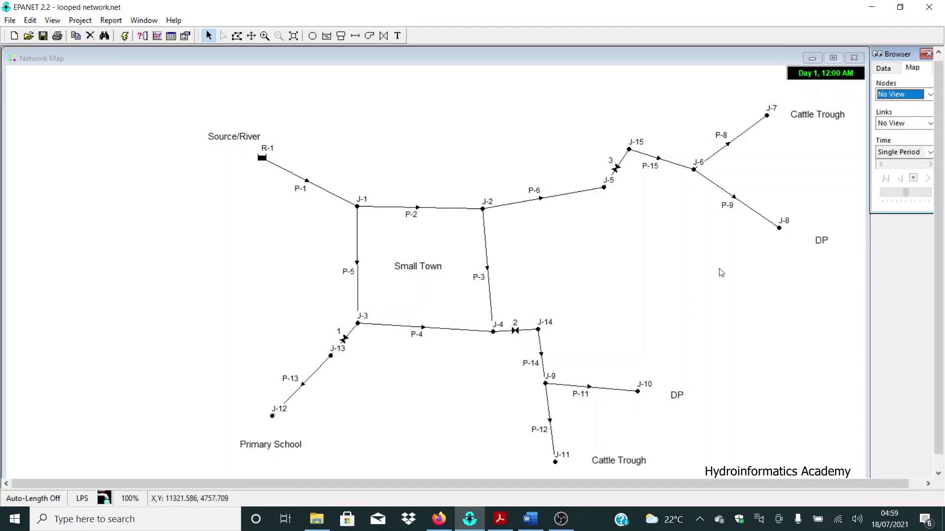
# - Display velocity on the network's links, followed by unit headloss, keeping the map browser beside the network
pyautogui.moveTo(897, 58); pyautogui.dragTo(830, 144)
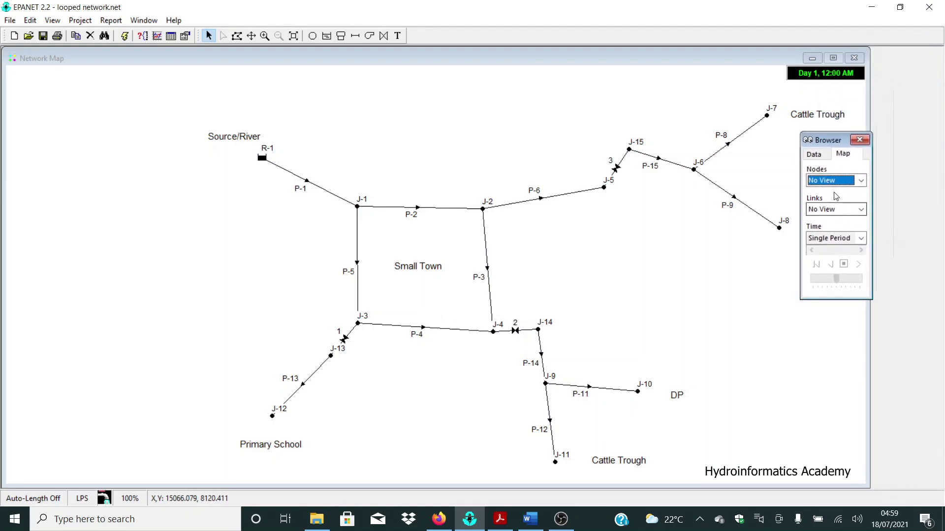
pyautogui.click(836, 209)
pyautogui.click(825, 290)
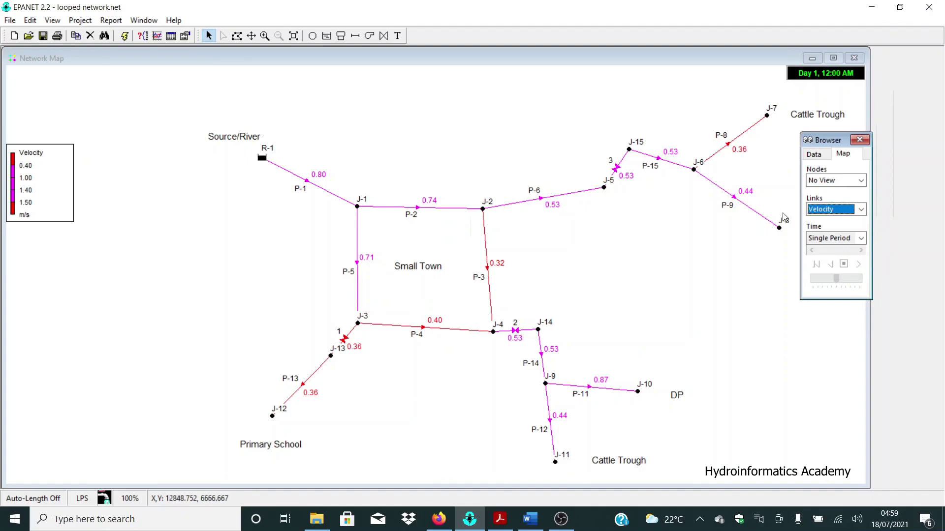
pyautogui.click(861, 209)
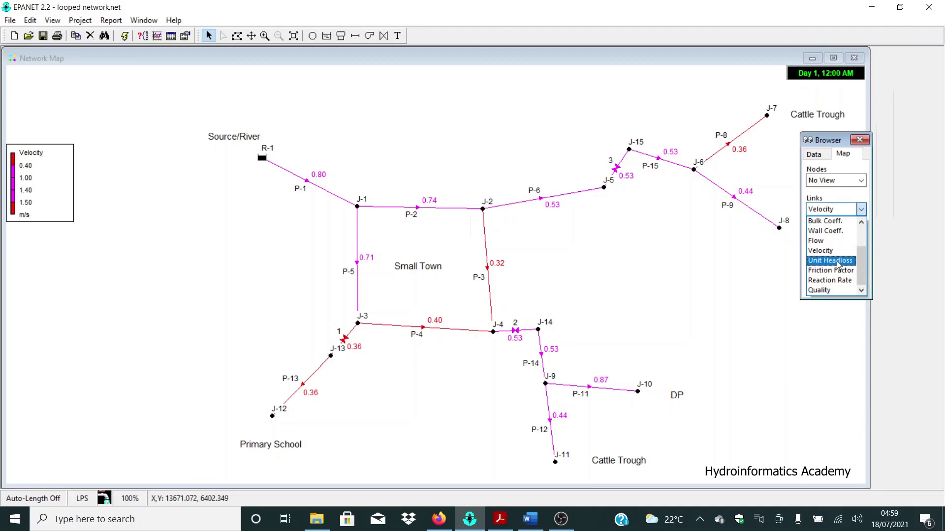
pyautogui.click(838, 265)
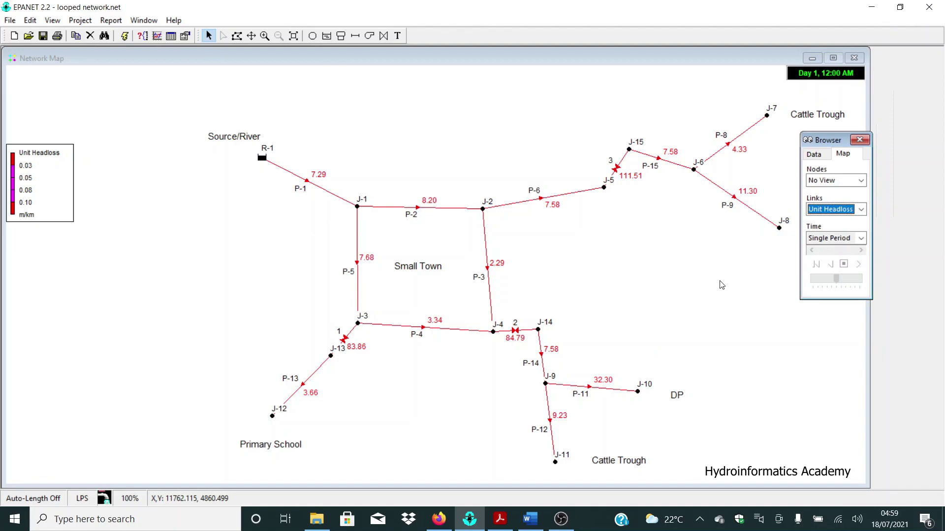
# - Clear the link values from the network map and display pressure at the nodes
pyautogui.click(861, 209)
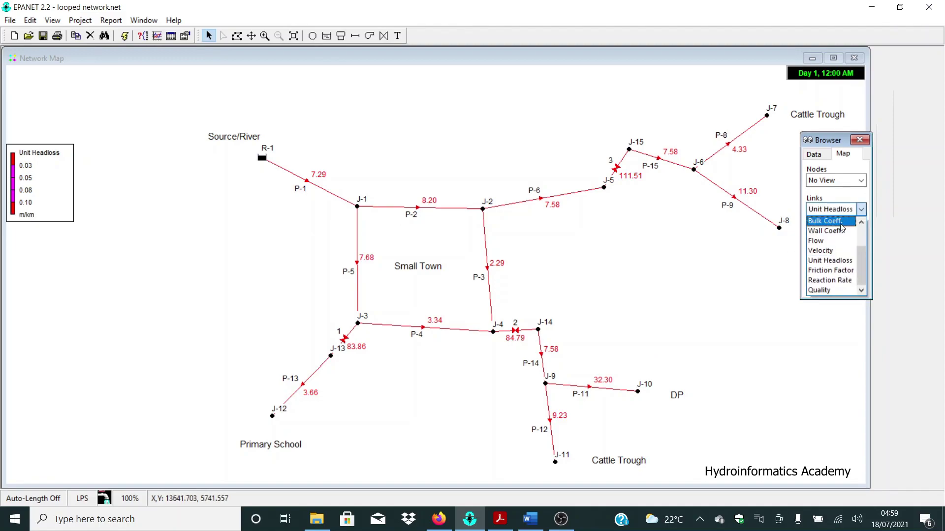
pyautogui.click(842, 222)
pyautogui.click(847, 180)
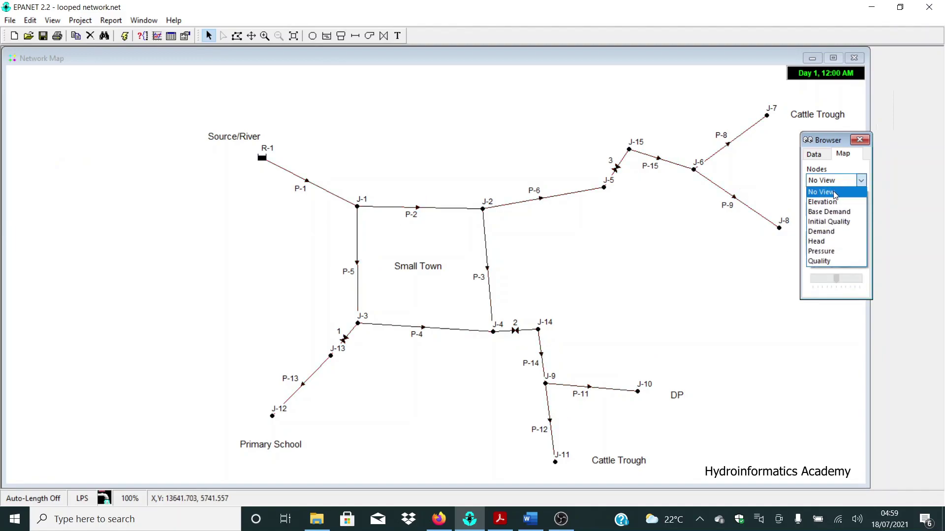
pyautogui.click(828, 252)
pyautogui.moveTo(832, 139); pyautogui.dragTo(884, 135)
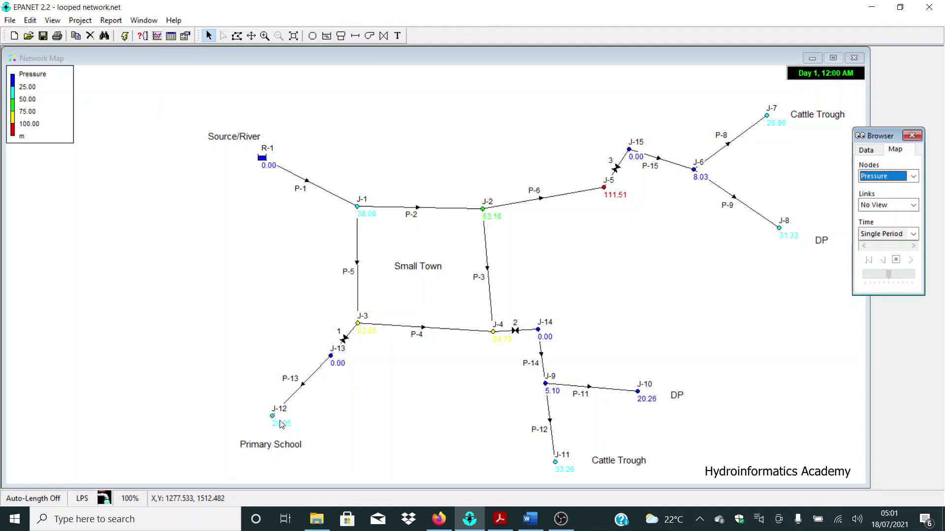
pyautogui.click(617, 171)
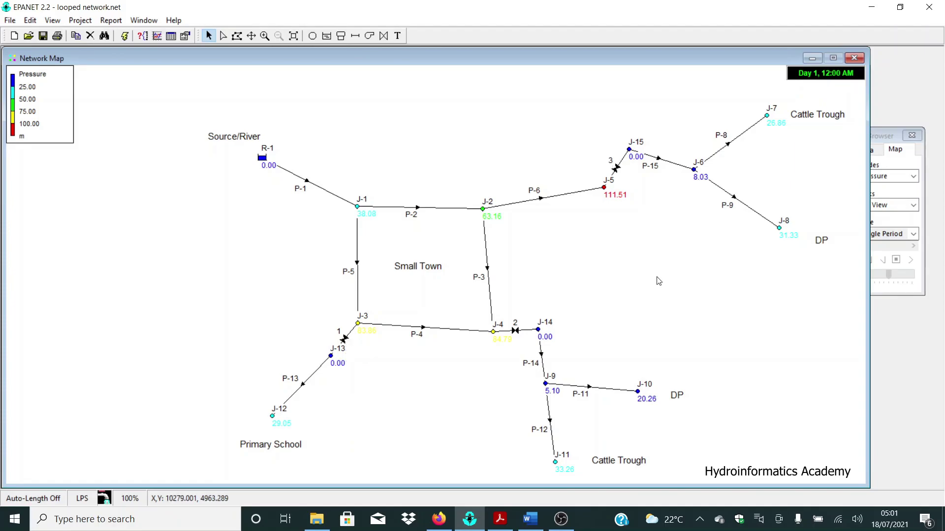
# - Switch to the looped network report in Word, examine its pipe, node and link result tables, and return to EPANET
pyautogui.click(530, 519)
pyautogui.scroll(6, 558, 301)
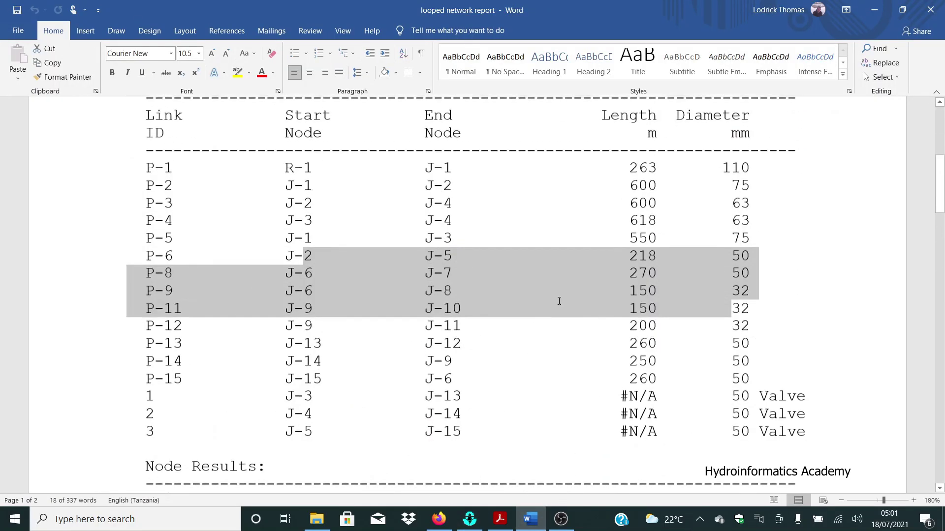
pyautogui.scroll(-7, 558, 301)
pyautogui.moveTo(231, 224); pyautogui.dragTo(629, 294)
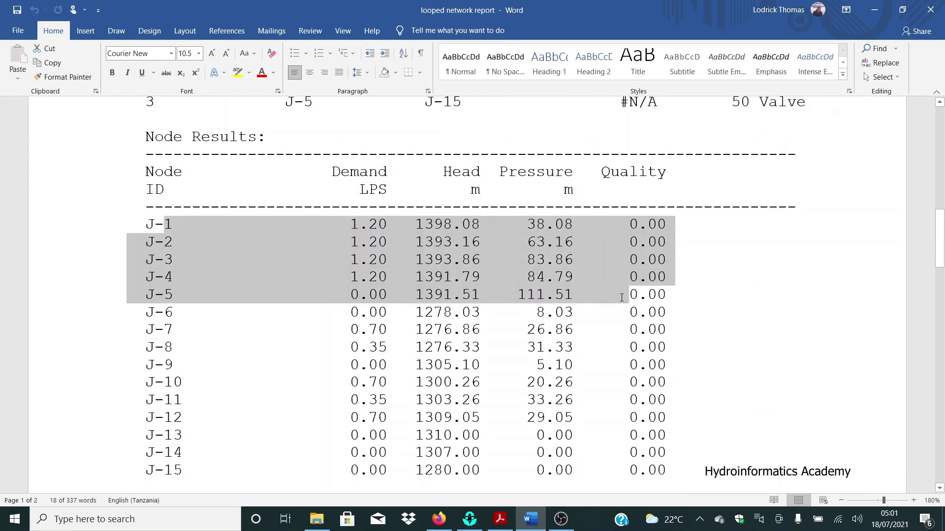
pyautogui.scroll(-3, 461, 353)
pyautogui.scroll(-10, 461, 353)
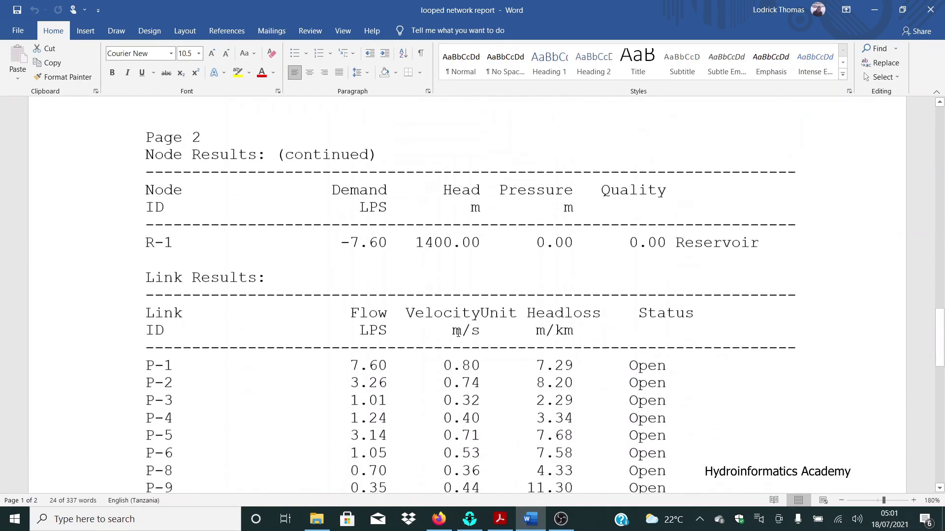
pyautogui.scroll(2, 458, 333)
pyautogui.scroll(1, 458, 333)
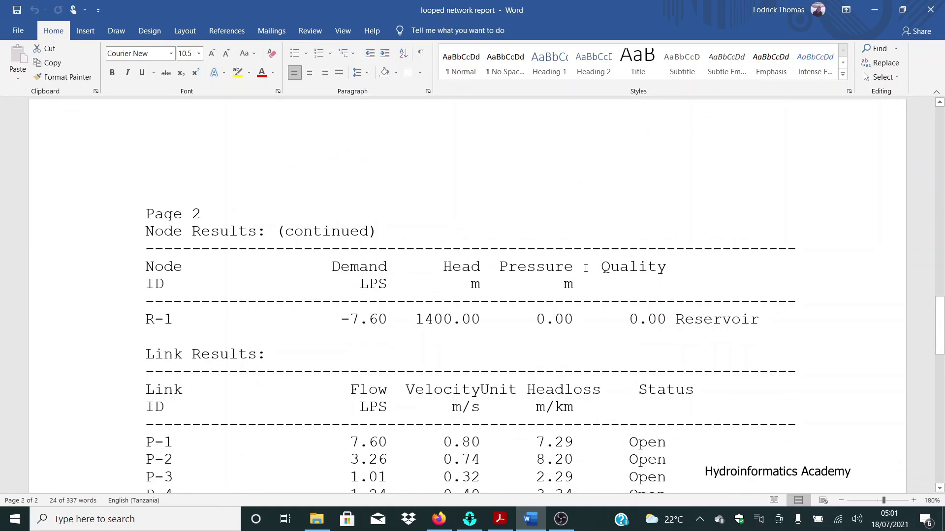
pyautogui.click(870, 14)
pyautogui.click(885, 136)
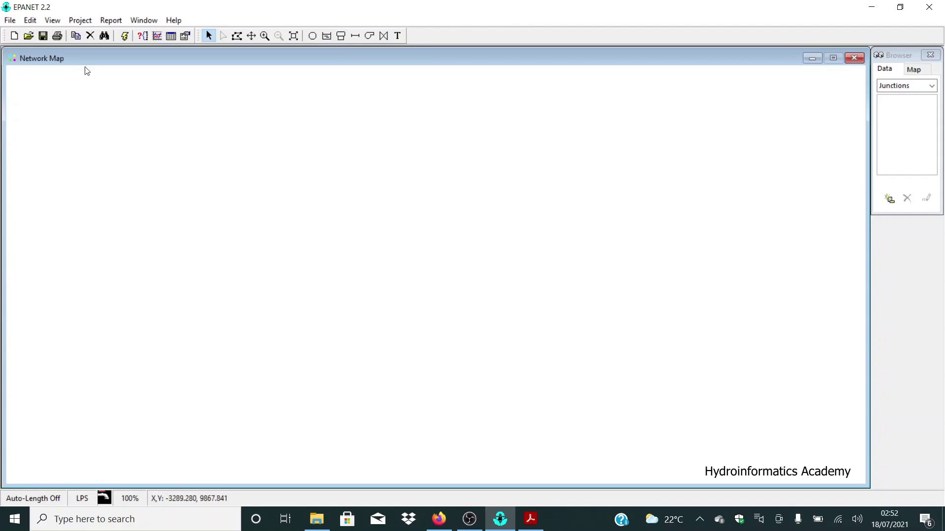
# - Open the new project's defaults and look through the ID label, property and hydraulic settings
pyautogui.click(80, 20)
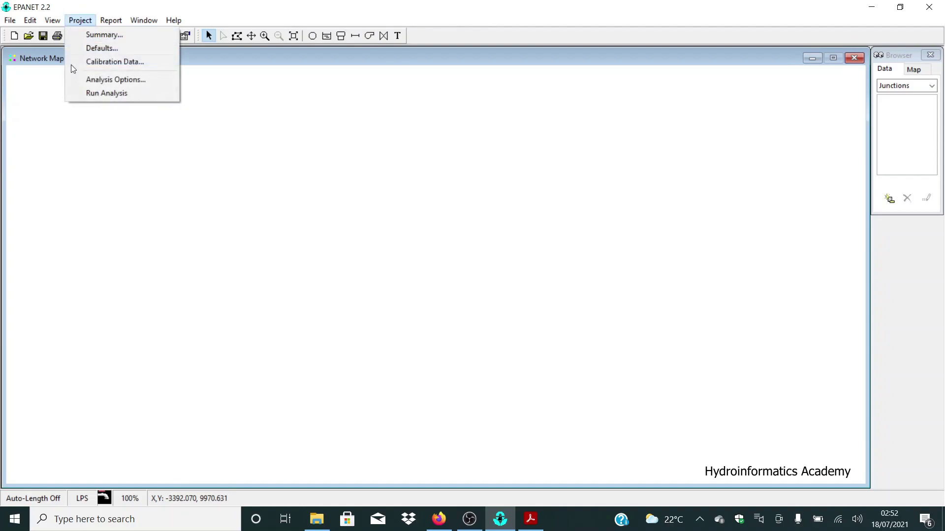
pyautogui.click(111, 48)
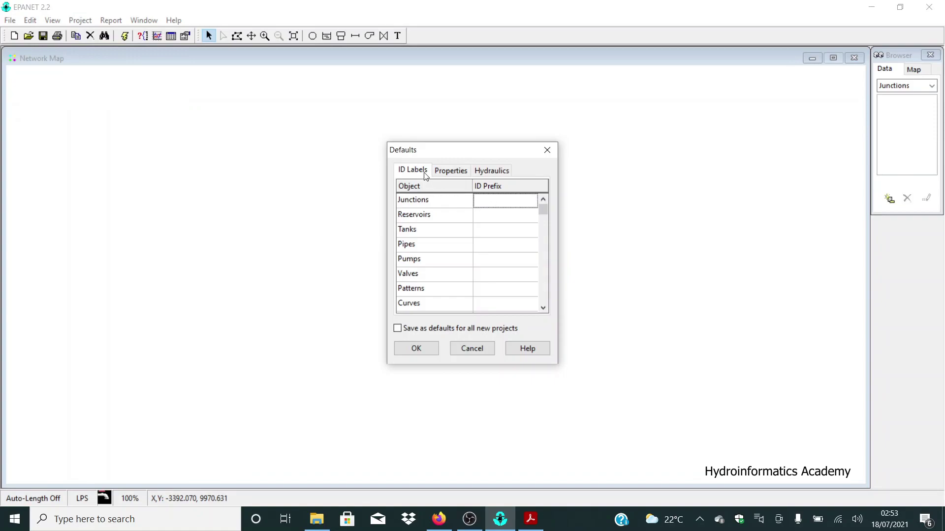
pyautogui.moveTo(436, 156)
pyautogui.mouseDown()
pyautogui.moveTo(445, 164)
pyautogui.moveTo(418, 154)
pyautogui.mouseUp()
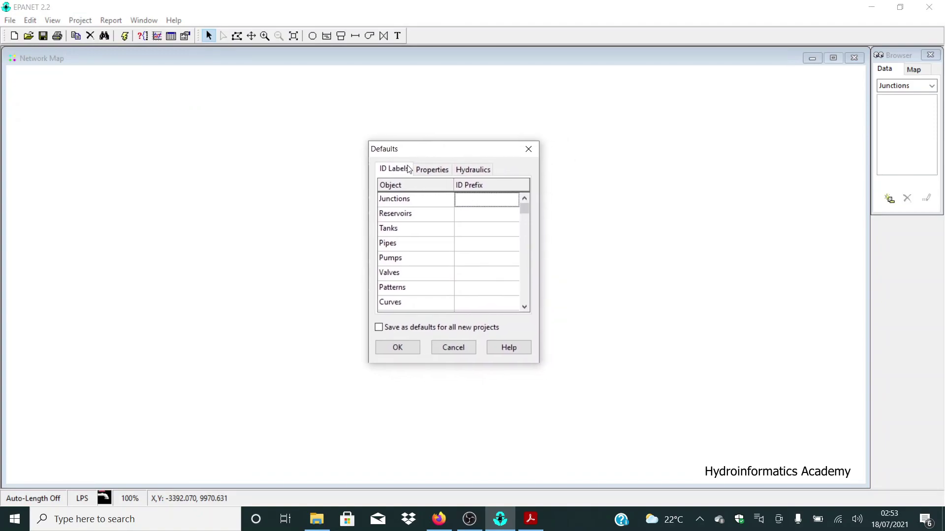
pyautogui.click(398, 171)
pyautogui.click(430, 171)
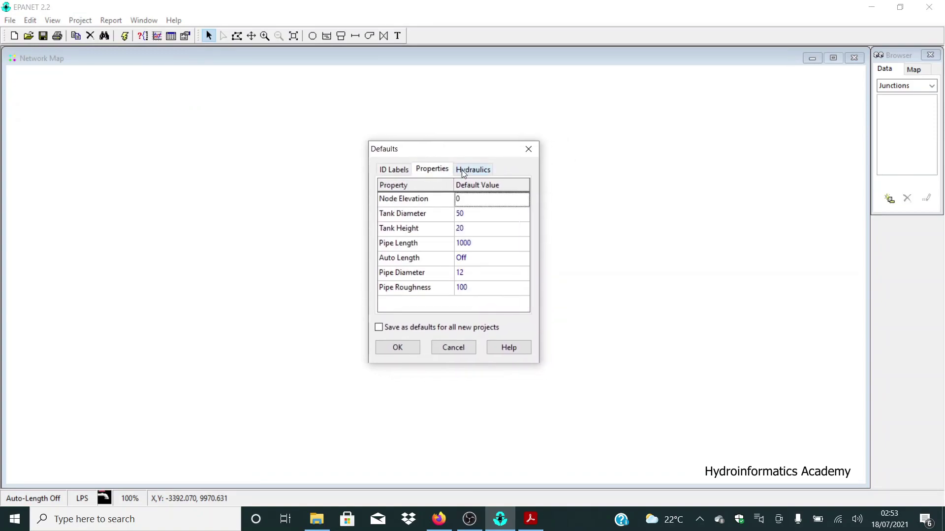
pyautogui.click(464, 170)
pyautogui.click(389, 173)
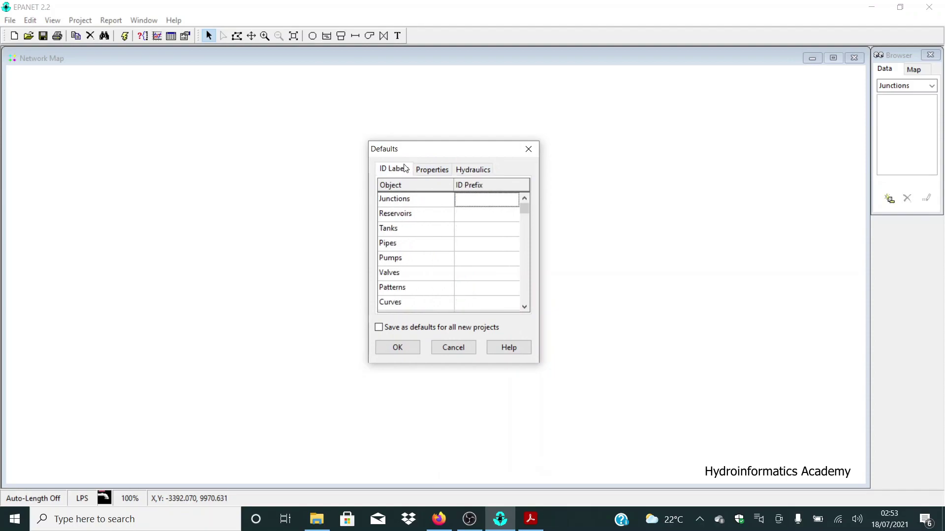
pyautogui.click(431, 170)
pyautogui.click(474, 170)
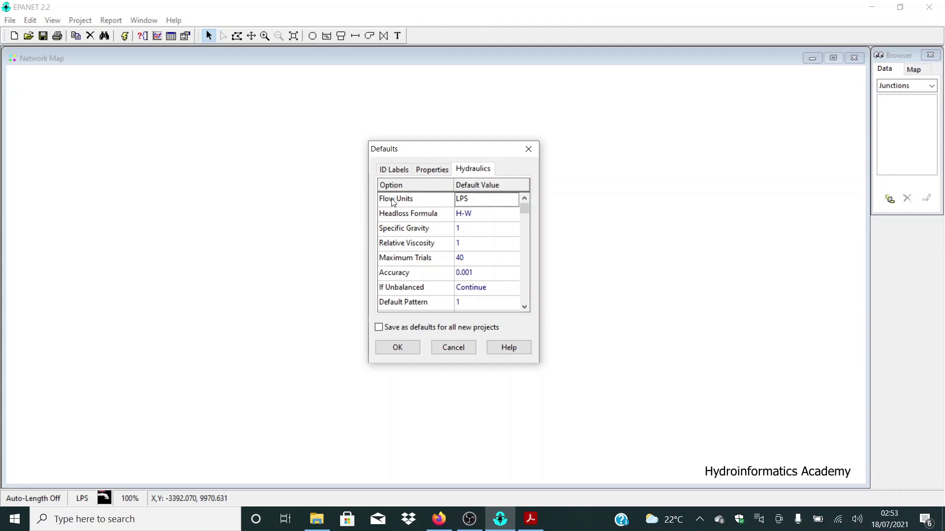
# - In the hydraulic defaults, keep the flow units at LPS and set the headloss formula to D-W
pyautogui.click(477, 199)
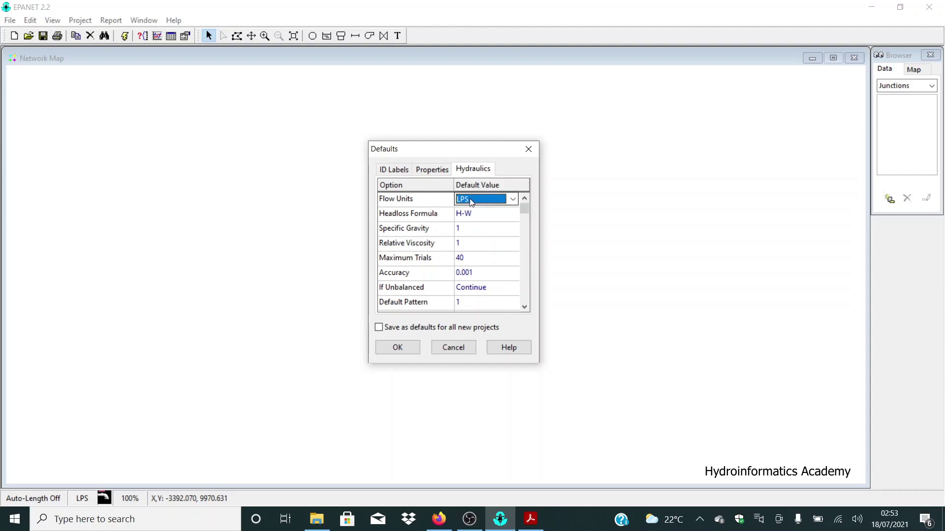
pyautogui.click(471, 202)
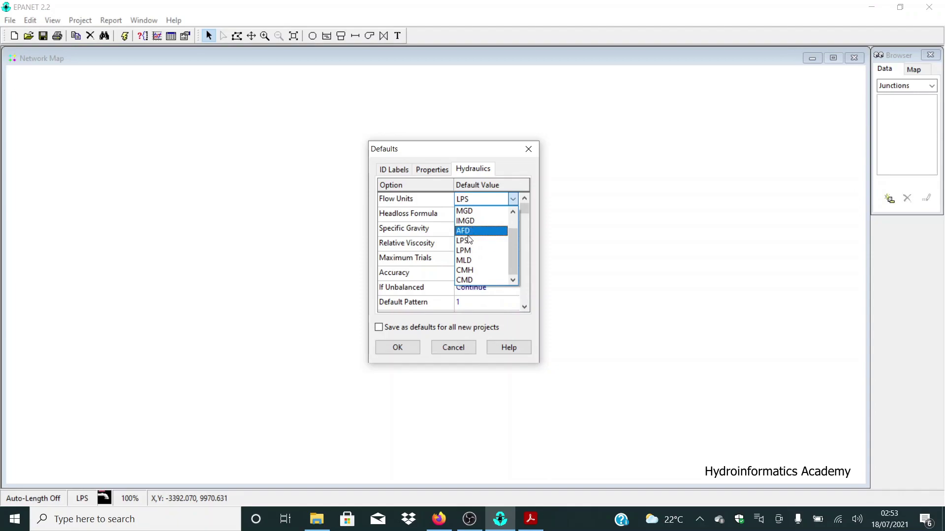
pyautogui.scroll(1, 468, 232)
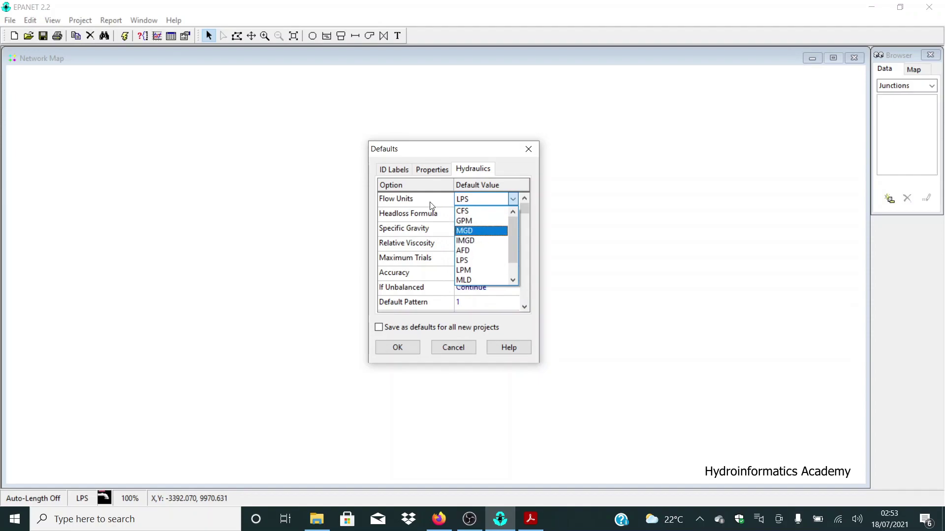
pyautogui.click(411, 199)
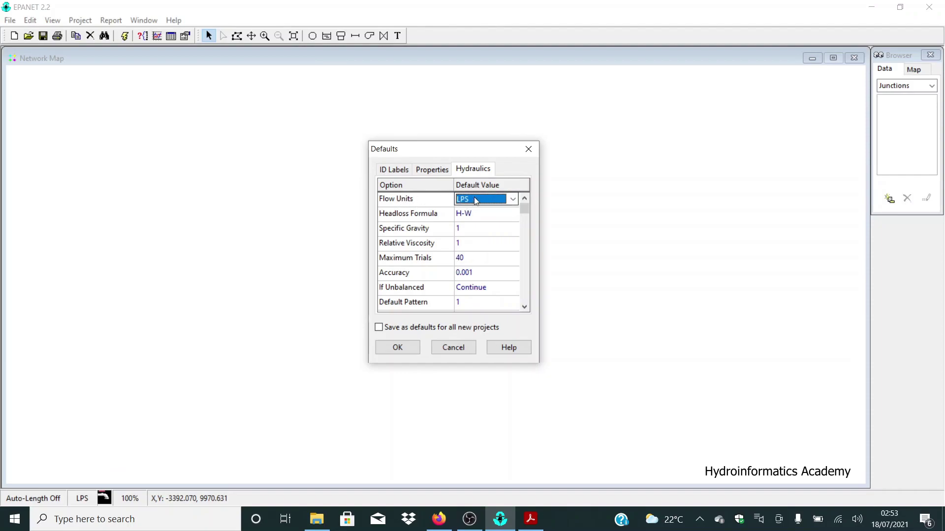
pyautogui.click(410, 217)
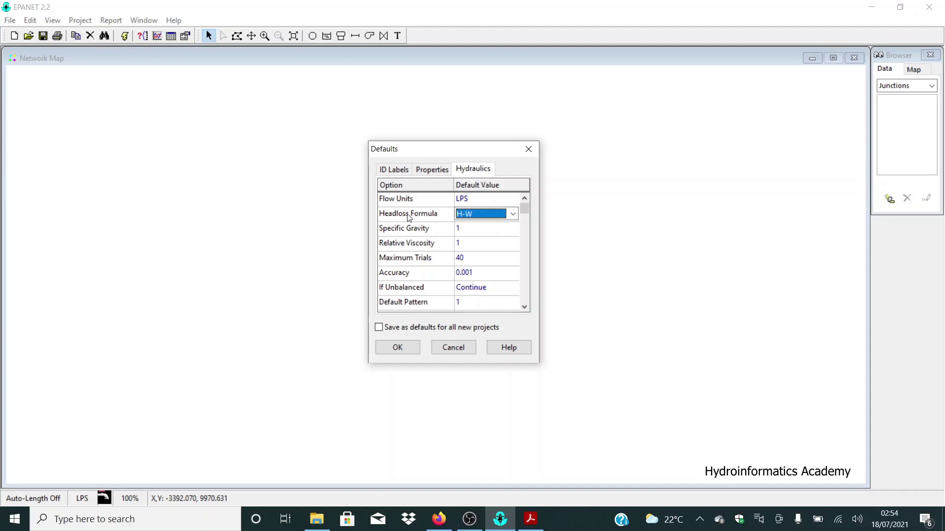
pyautogui.click(460, 215)
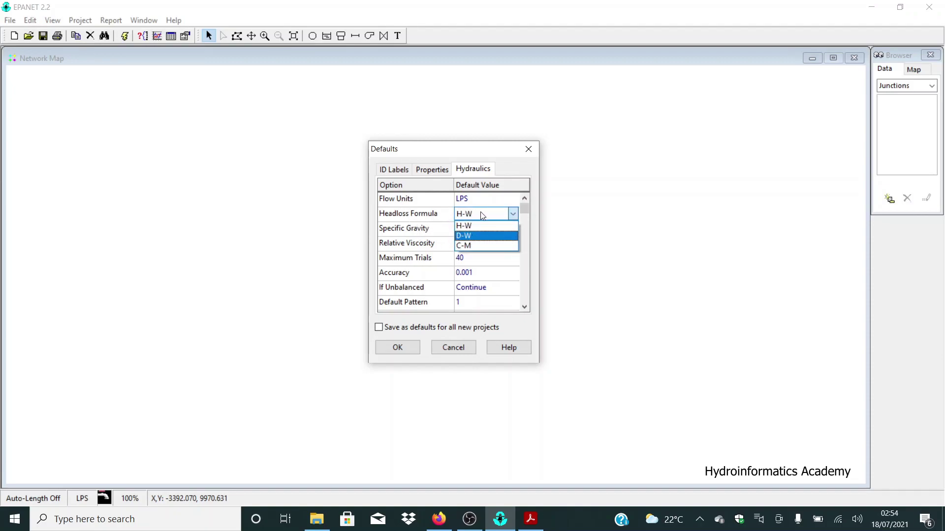
pyautogui.click(464, 234)
pyautogui.click(422, 229)
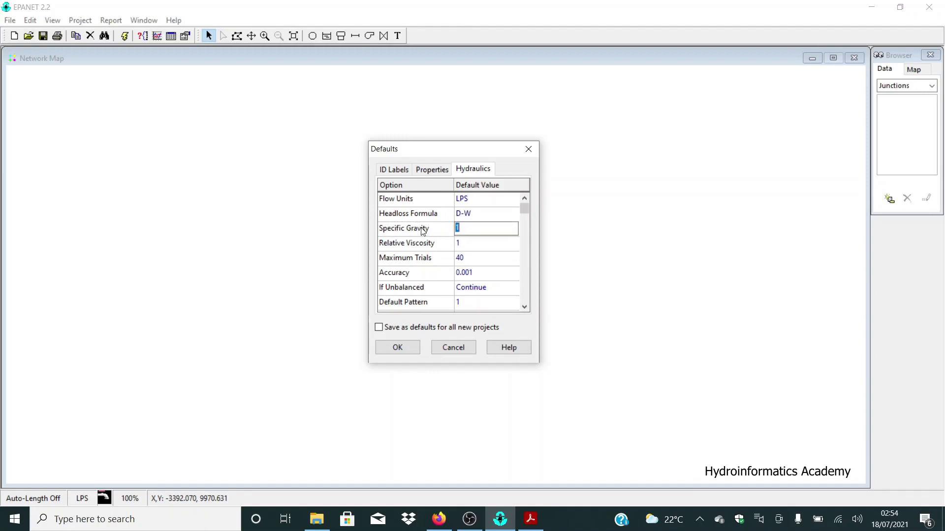
pyautogui.scroll(-8, 435, 226)
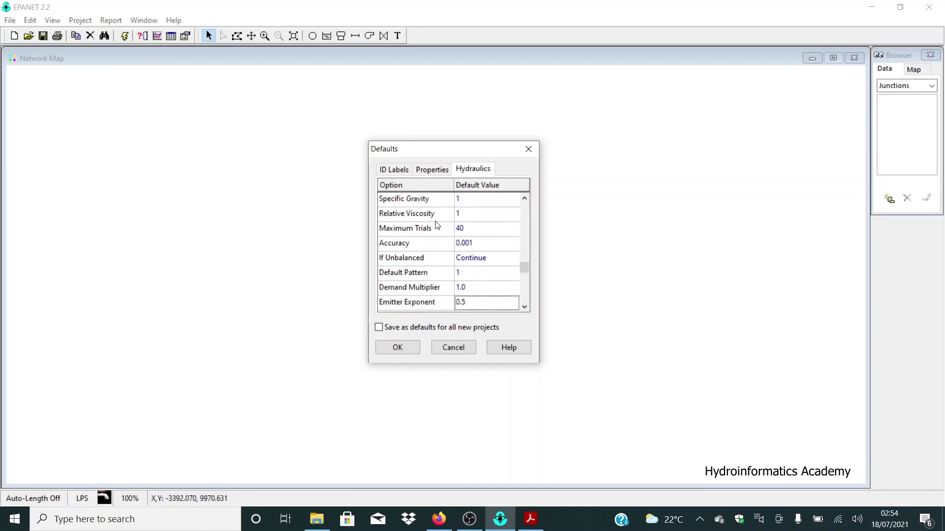
pyautogui.scroll(10, 435, 227)
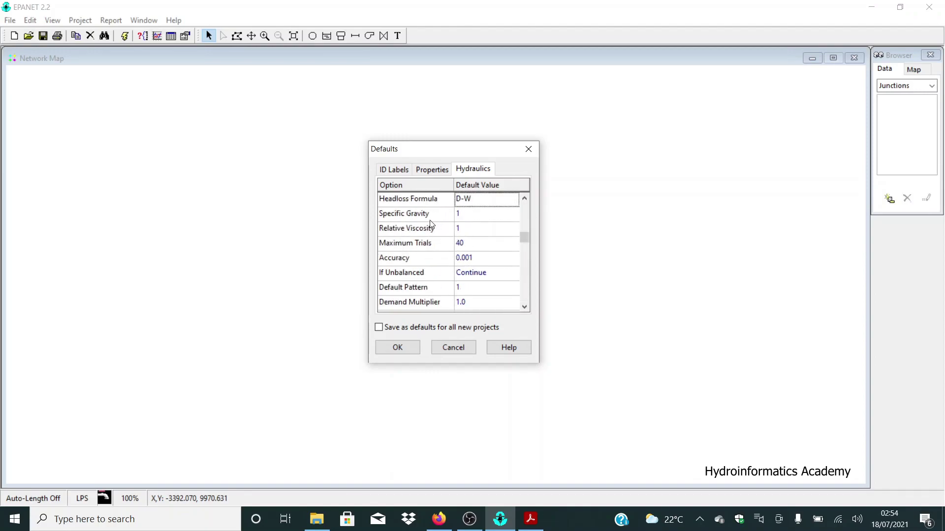
# - Set the ID prefixes to J- for junctions, R- for reservoirs, ST- for tanks and P- for pipes
pyautogui.click(435, 170)
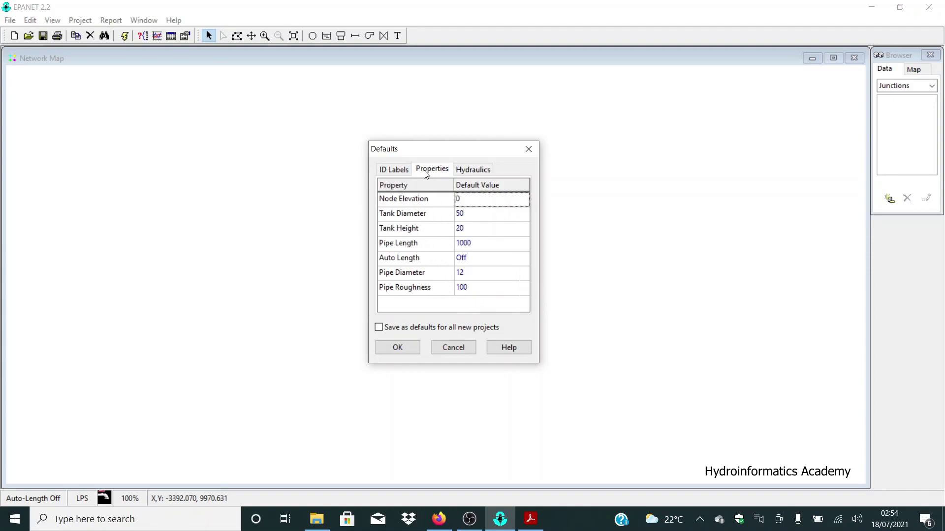
pyautogui.click(395, 169)
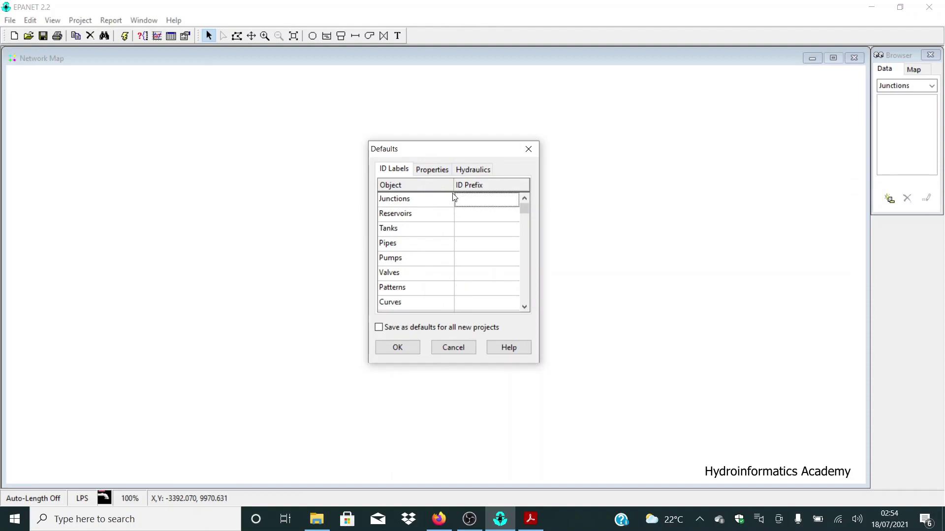
pyautogui.click(468, 199)
pyautogui.write('J-')
pyautogui.click(463, 214)
pyautogui.write('R-')
pyautogui.click(472, 229)
pyautogui.write('ST')
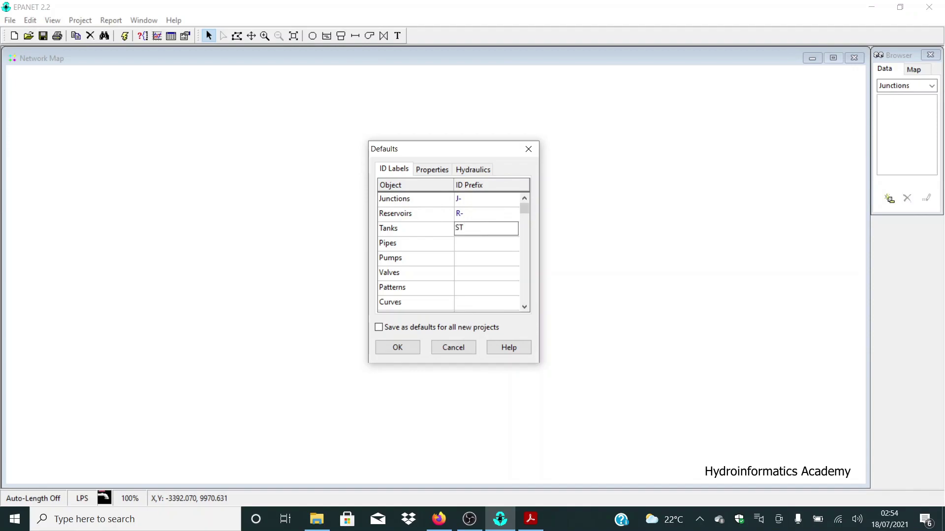
pyautogui.write('-')
pyautogui.click(479, 243)
pyautogui.write('P-')
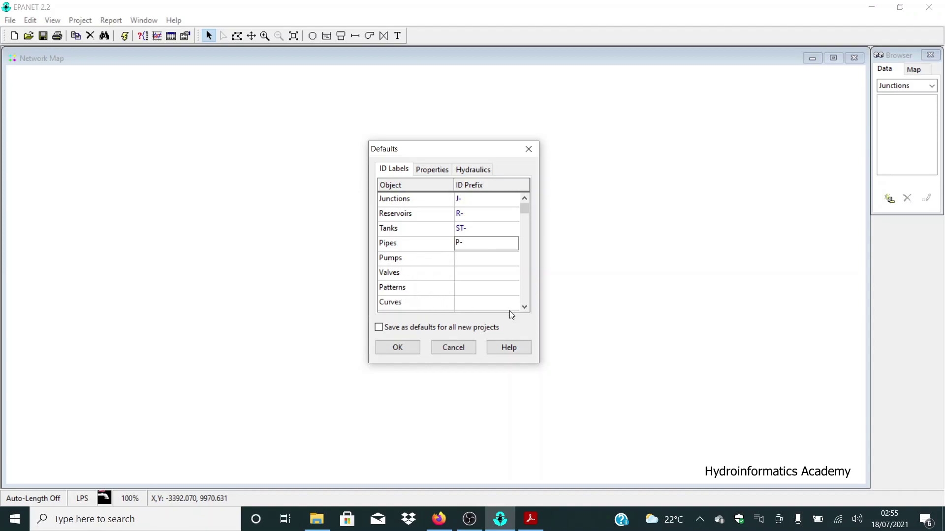
# - Recheck the hydraulic defaults and return to the ID prefix list
pyautogui.click(524, 306)
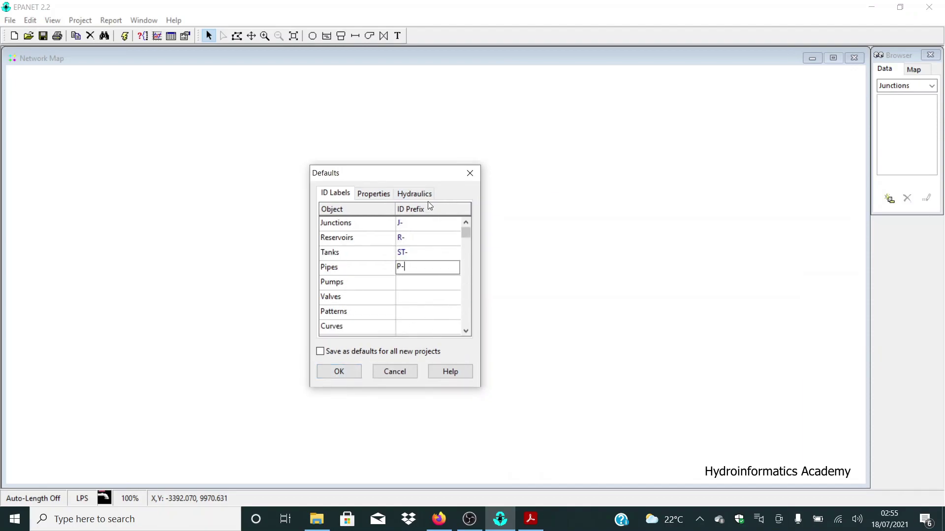
pyautogui.click(415, 194)
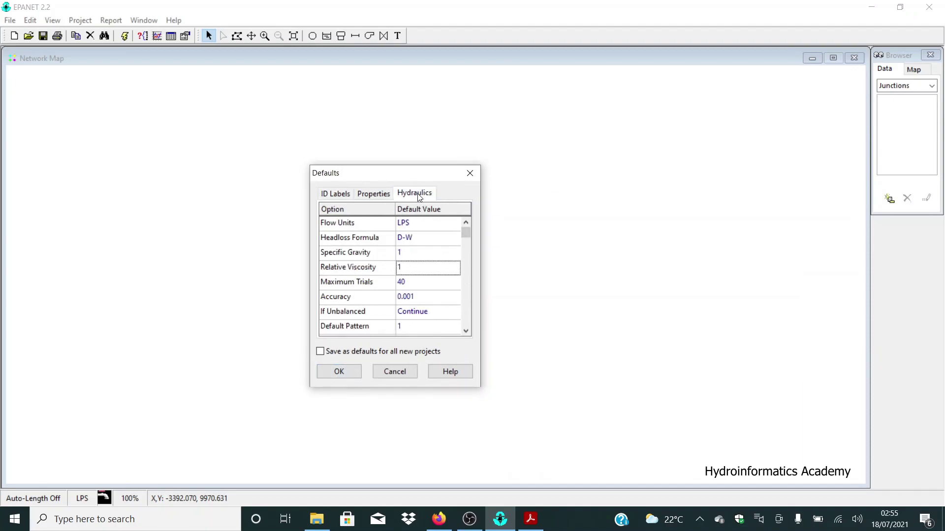
pyautogui.click(334, 197)
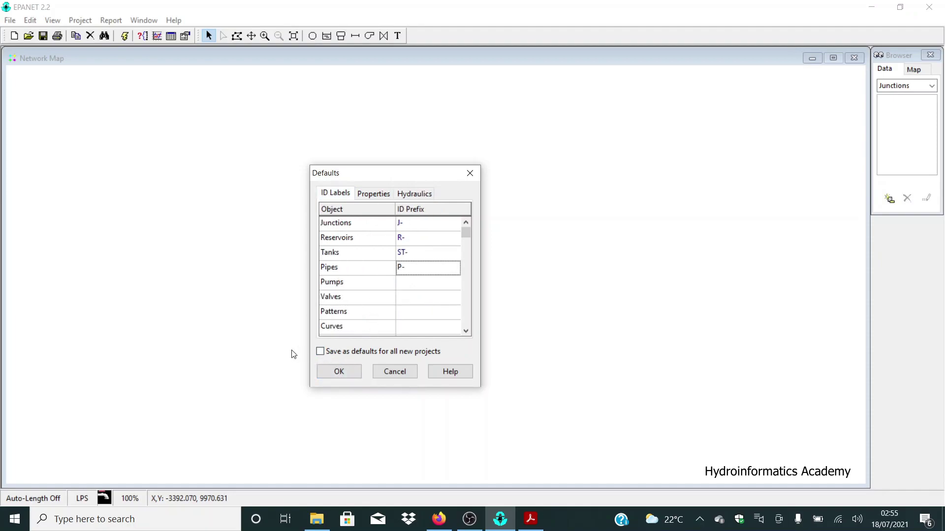
# - Accept the project defaults and place one reservoir in the upper-left area of the network map
pyautogui.click(336, 373)
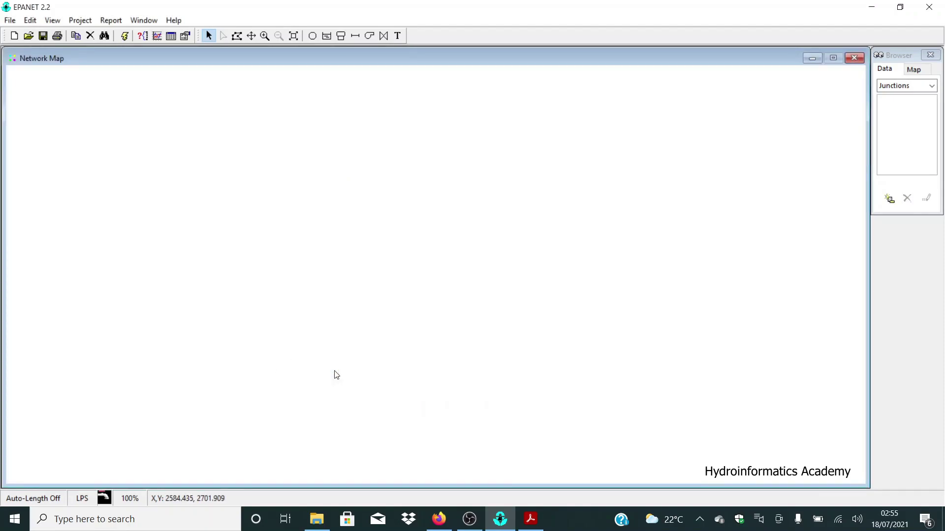
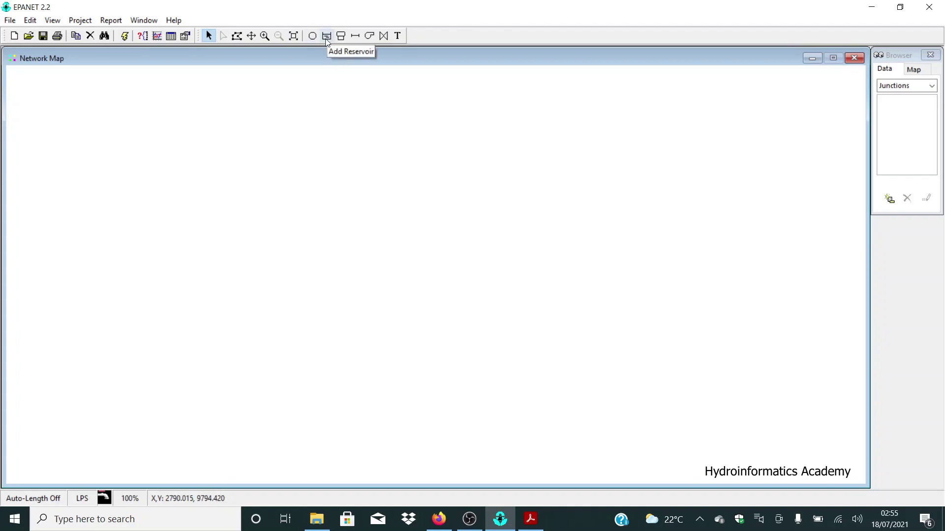
pyautogui.click(327, 36)
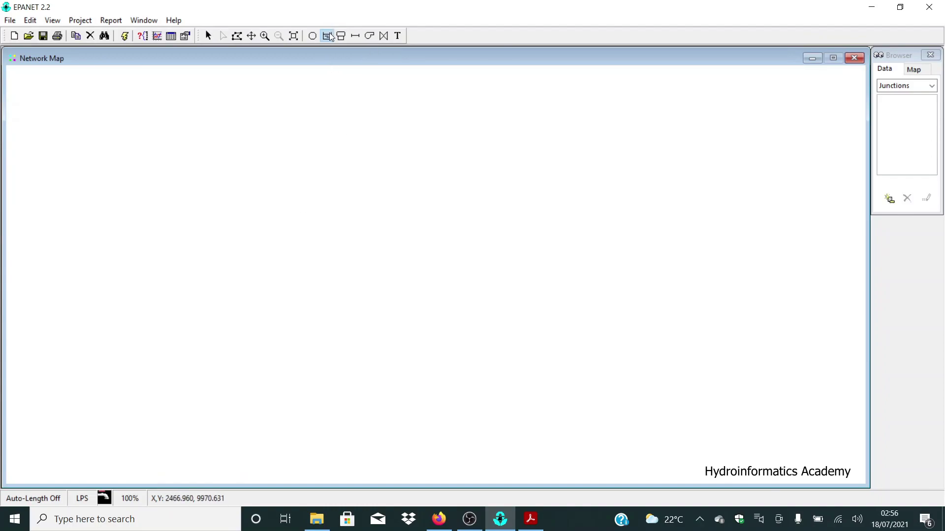
pyautogui.click(262, 158)
# - Place four junctions as the corners of a roughly square loop southeast of the reservoir, upper pair first, each pair west to east
pyautogui.click(312, 36)
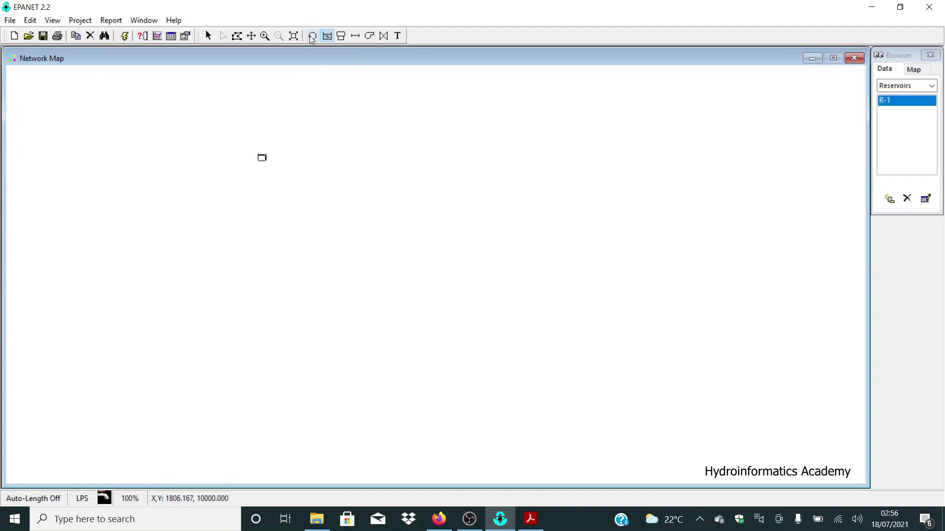
pyautogui.click(357, 206)
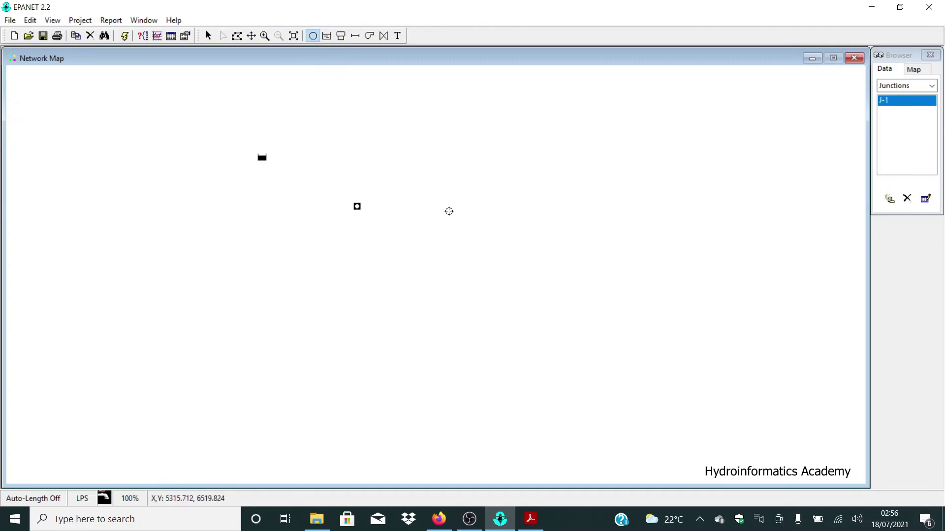
pyautogui.click(482, 208)
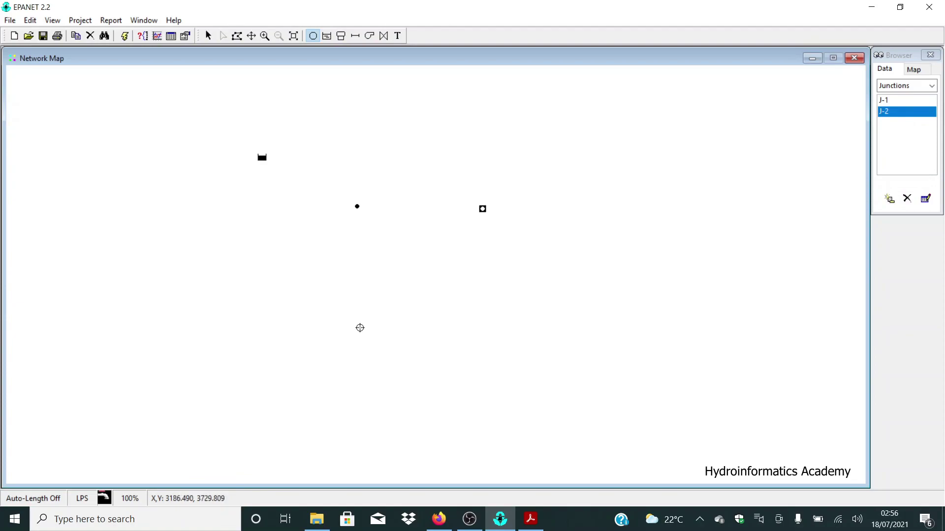
pyautogui.click(357, 323)
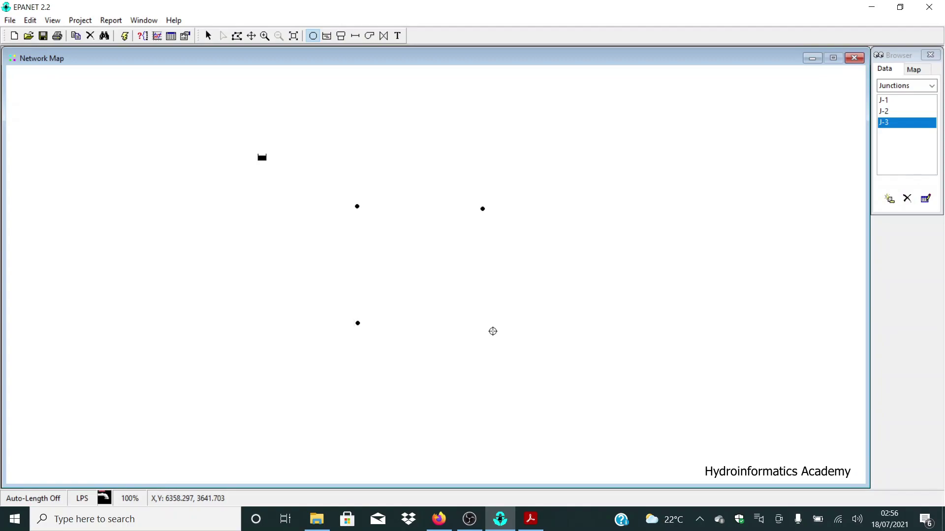
pyautogui.click(493, 332)
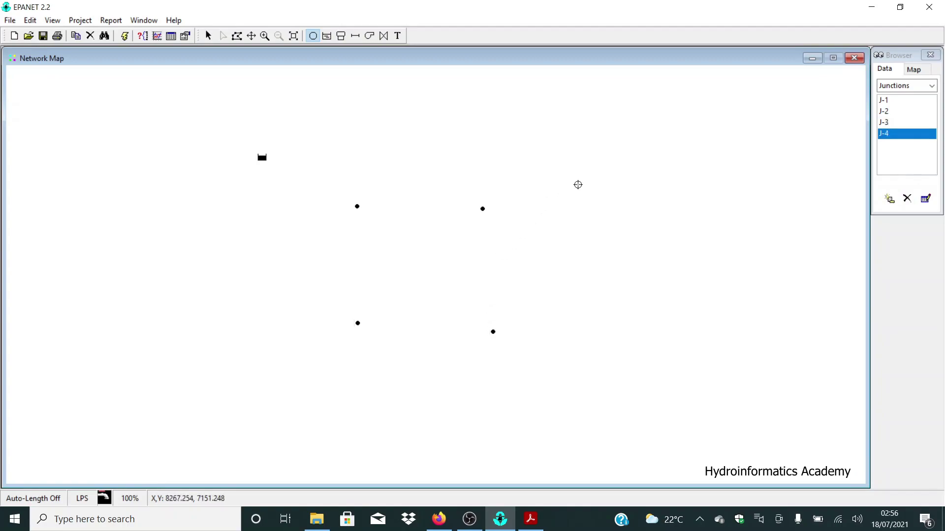
# - Place four junctions for the northeast branch: two in line east of the loop, then an upper and a lower end junction
pyautogui.click(603, 187)
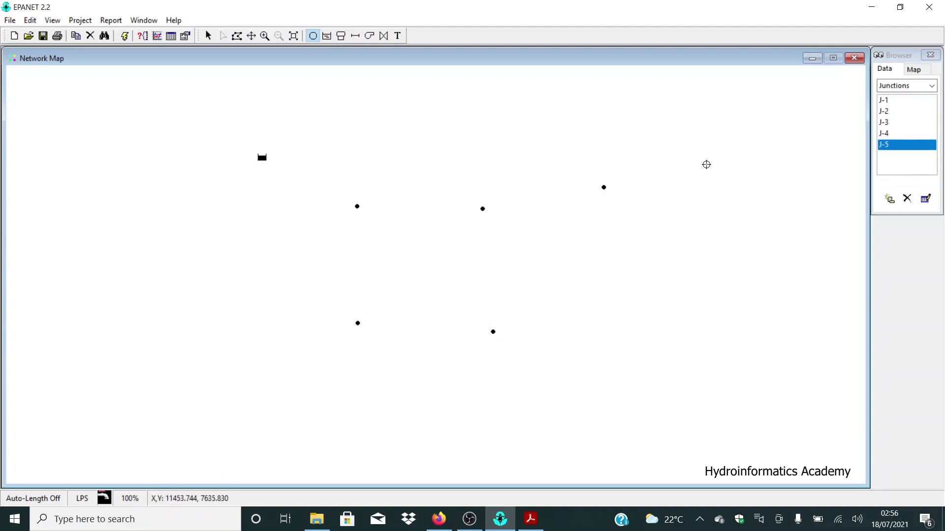
pyautogui.click(694, 170)
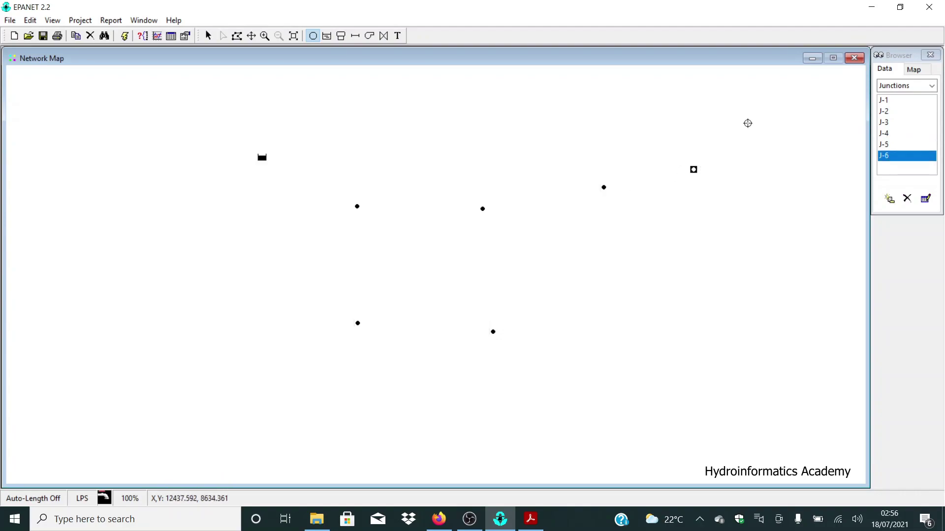
pyautogui.click(766, 116)
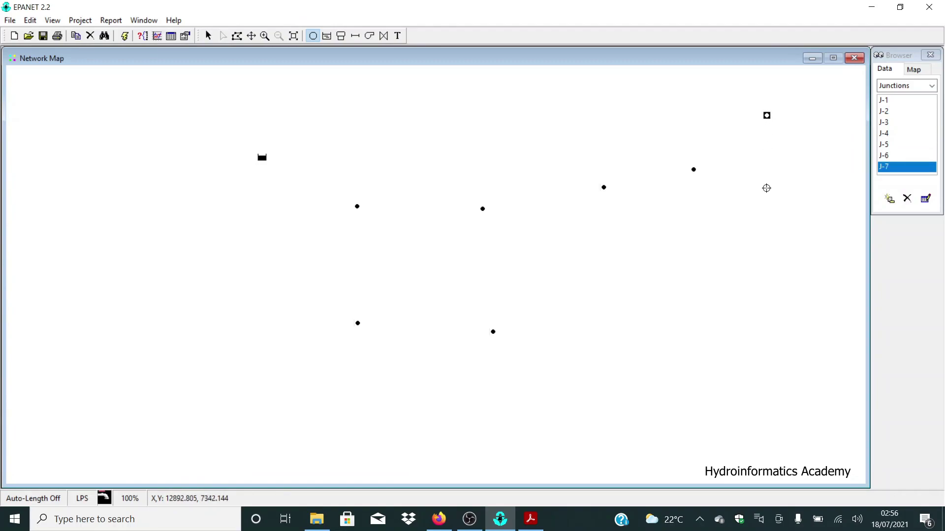
pyautogui.click(779, 228)
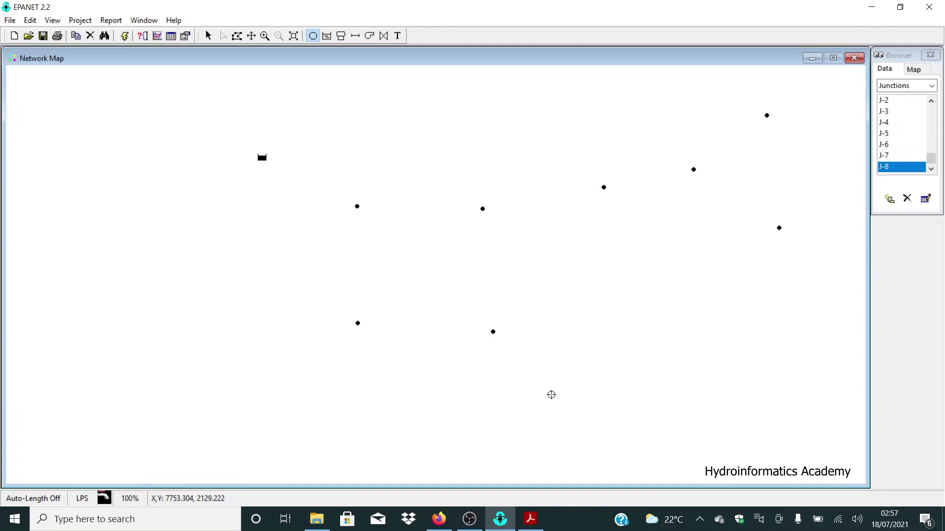
# - Place three junctions for a forked branch southeast of the loop and one end junction southwest of it
pyautogui.click(546, 384)
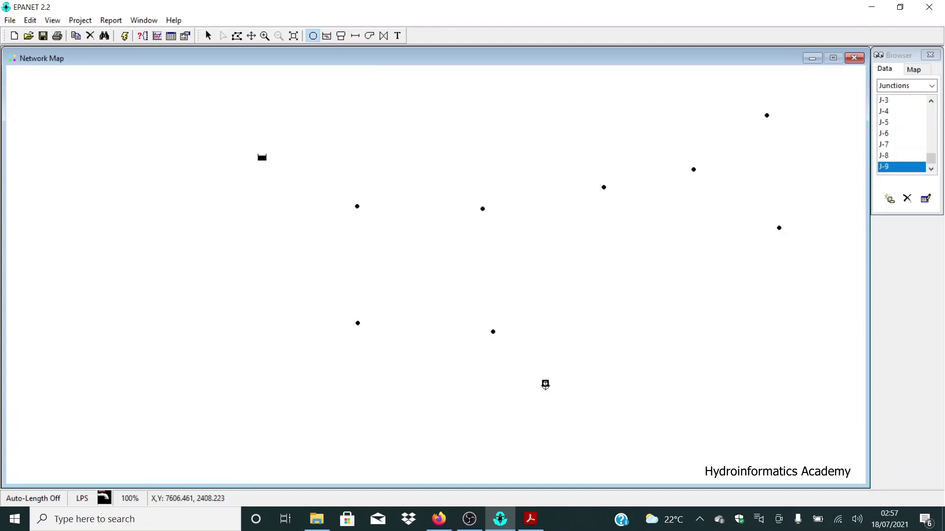
pyautogui.click(637, 391)
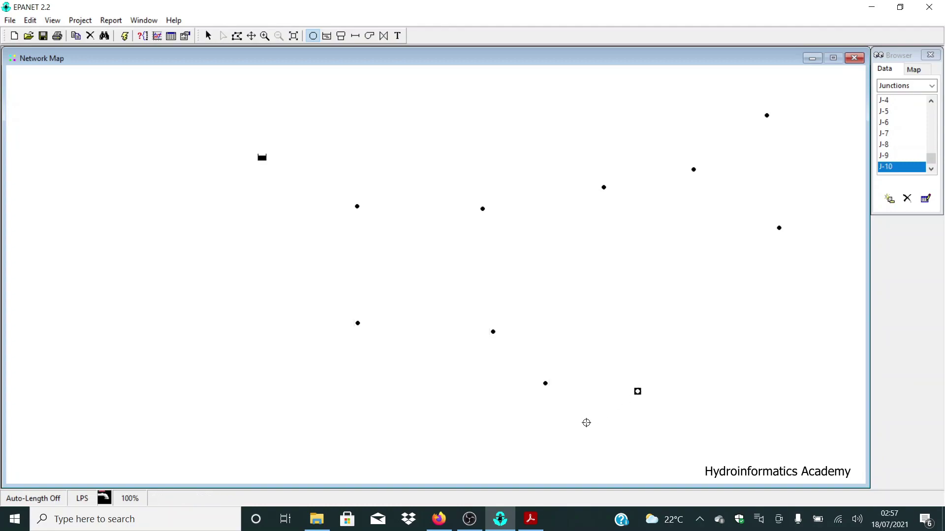
pyautogui.click(555, 462)
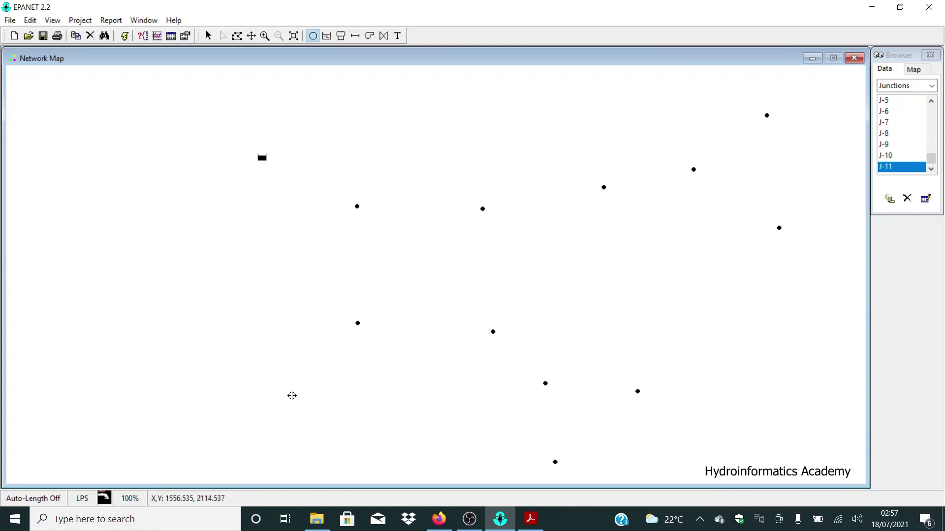
pyautogui.click(272, 416)
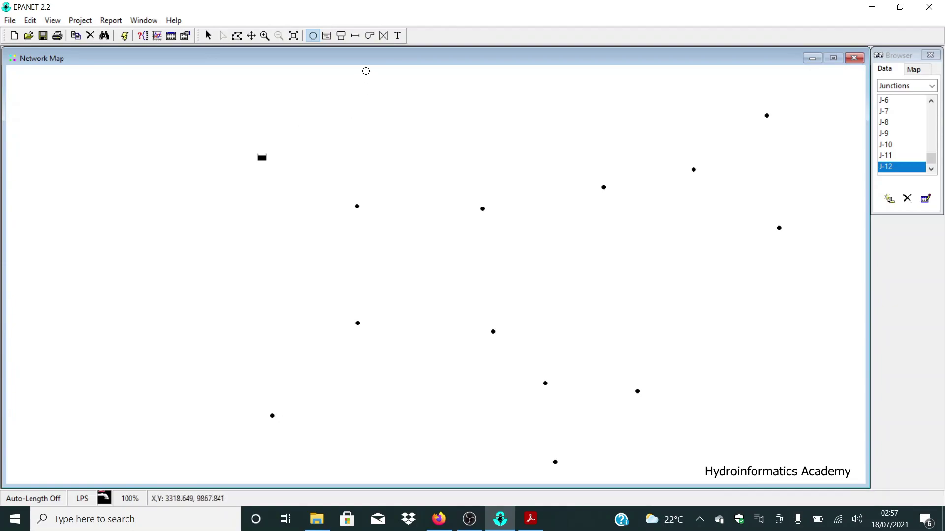
# - Draw a pipe from the reservoir to the loop's upper-left junction J-1
pyautogui.click(353, 38)
pyautogui.click(262, 157)
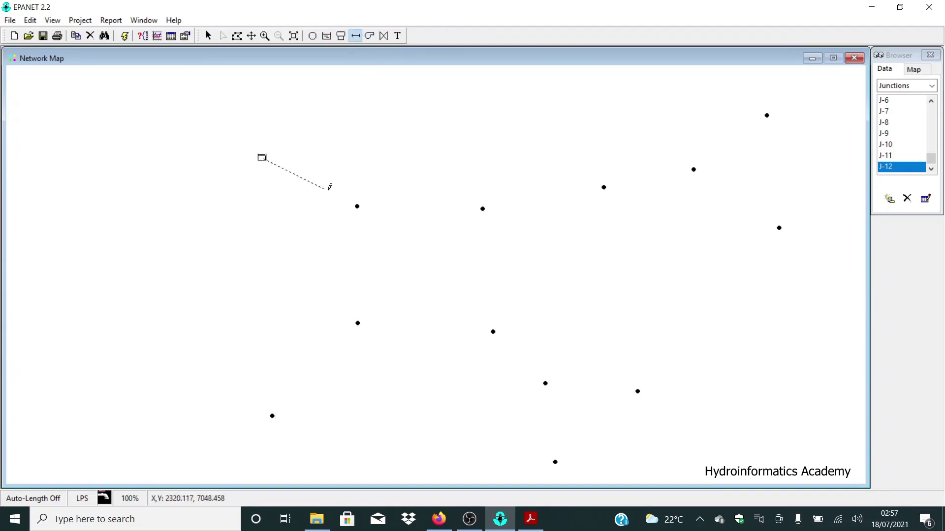
pyautogui.click(357, 207)
# - Draw four pipes closing the loop clockwise from J-1 through J-2, J-4 and J-3 back to J-1
pyautogui.click(357, 206)
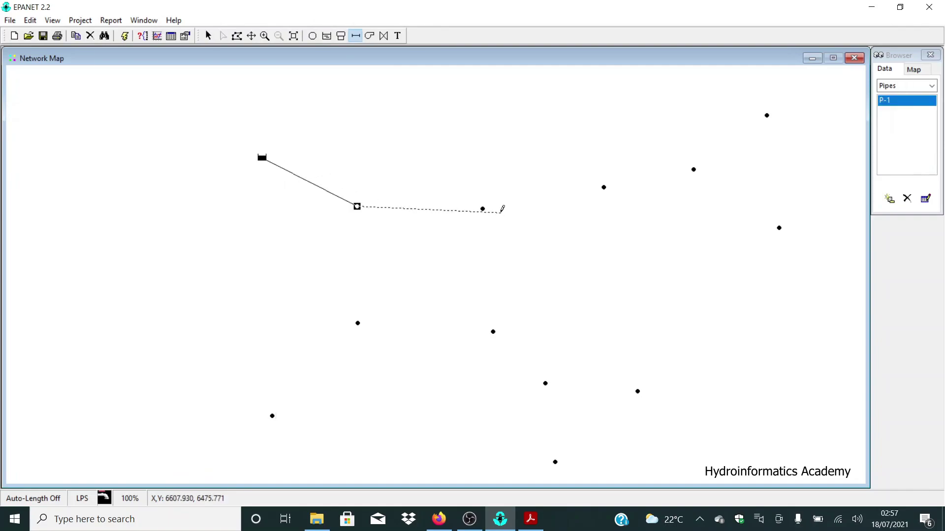
pyautogui.click(483, 207)
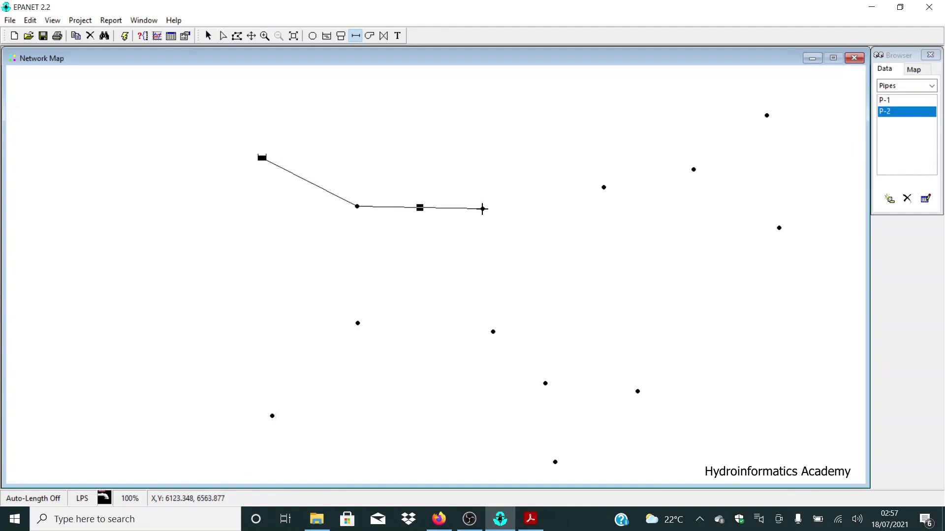
pyautogui.click(482, 208)
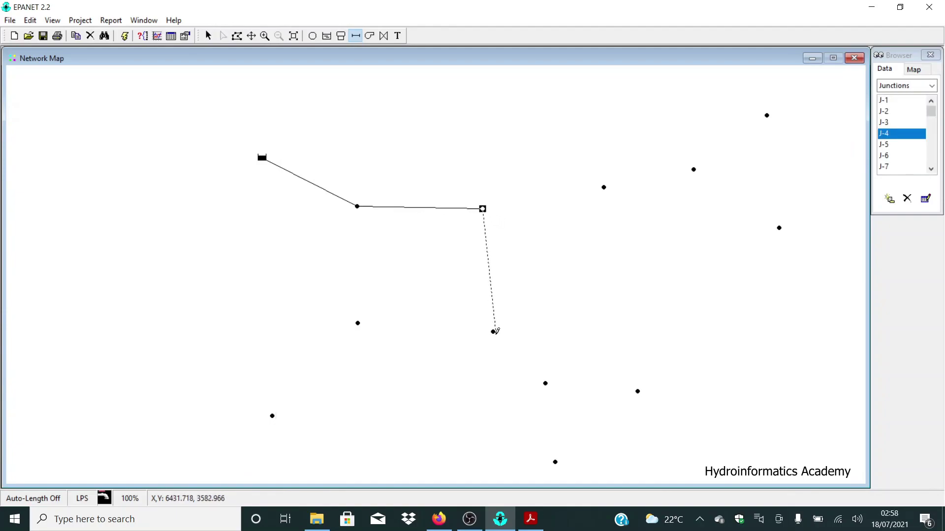
pyautogui.click(493, 330)
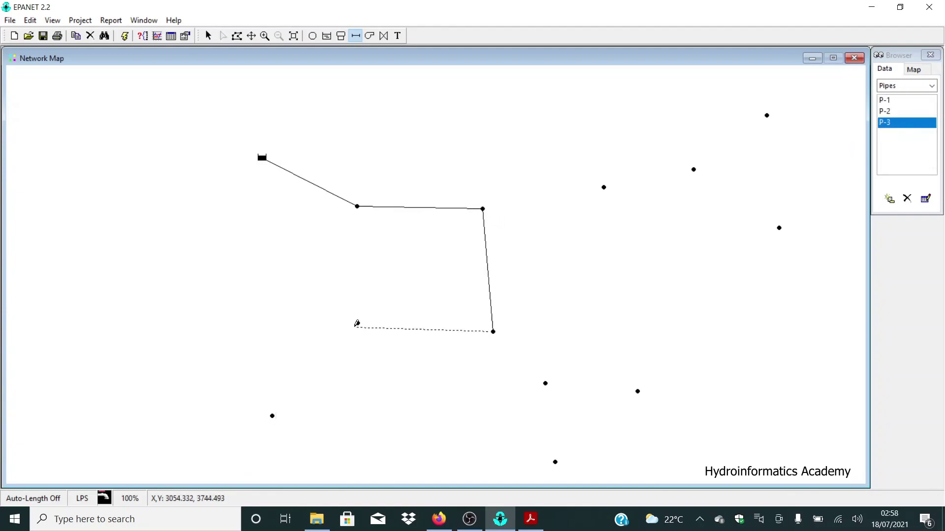
pyautogui.click(358, 323)
pyautogui.click(357, 323)
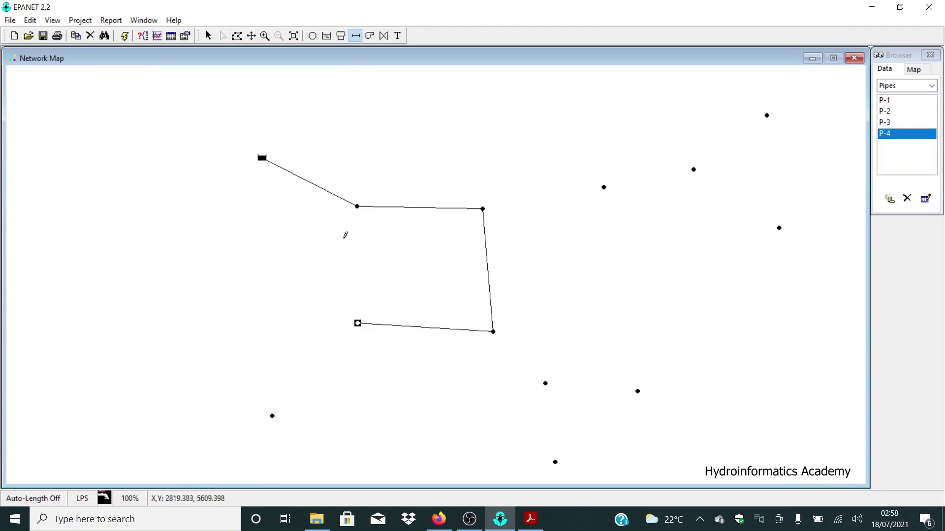
pyautogui.click(357, 206)
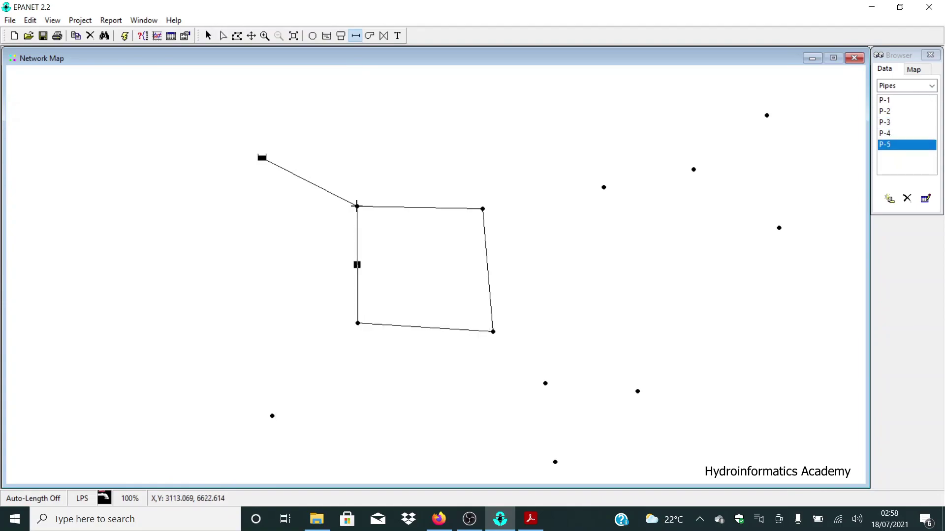
# - Draw the northeast branch pipes from J-2 through J-5 to J-6, forking from J-6 to J-7 and J-8
pyautogui.click(483, 209)
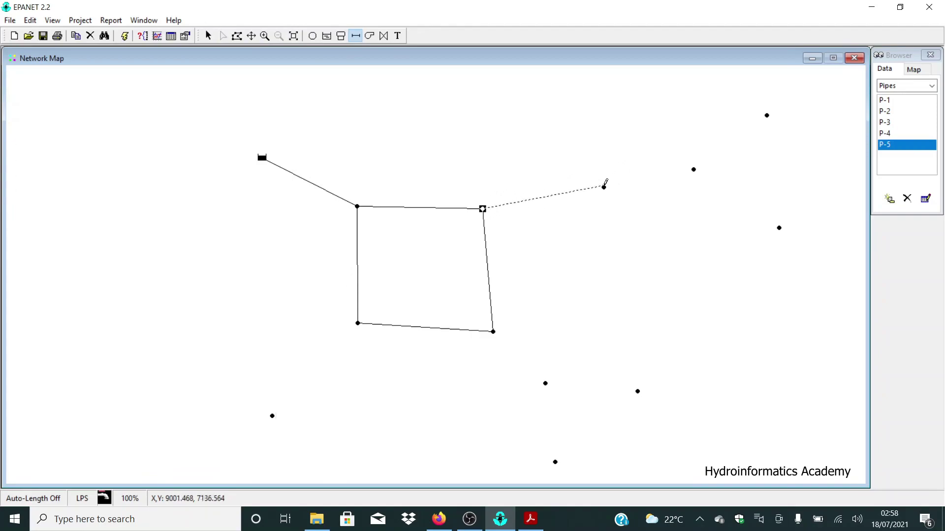
pyautogui.click(604, 188)
pyautogui.click(603, 188)
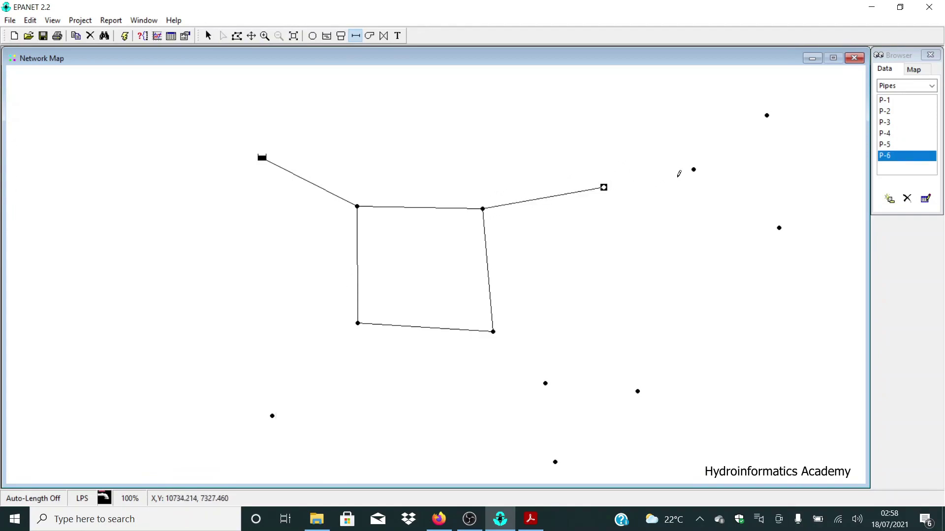
pyautogui.click(694, 169)
pyautogui.click(694, 169)
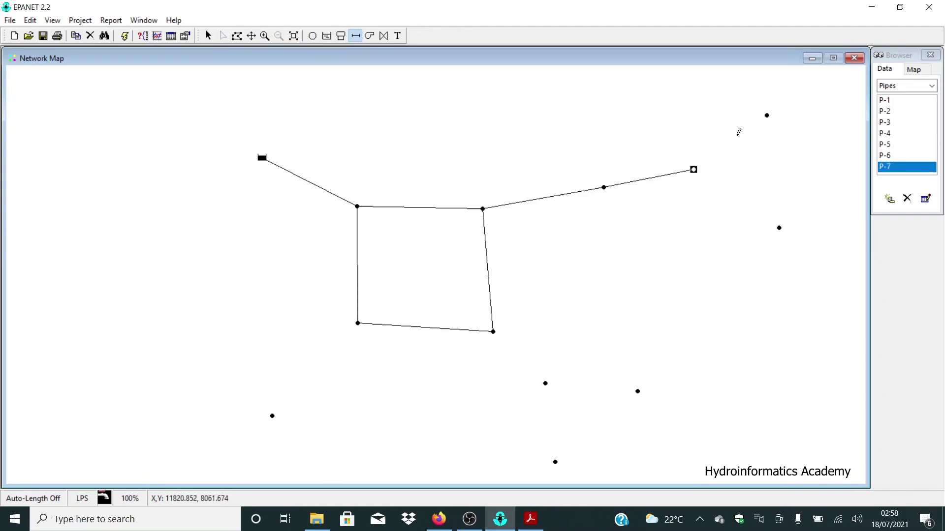
pyautogui.click(767, 115)
pyautogui.click(693, 169)
pyautogui.click(779, 227)
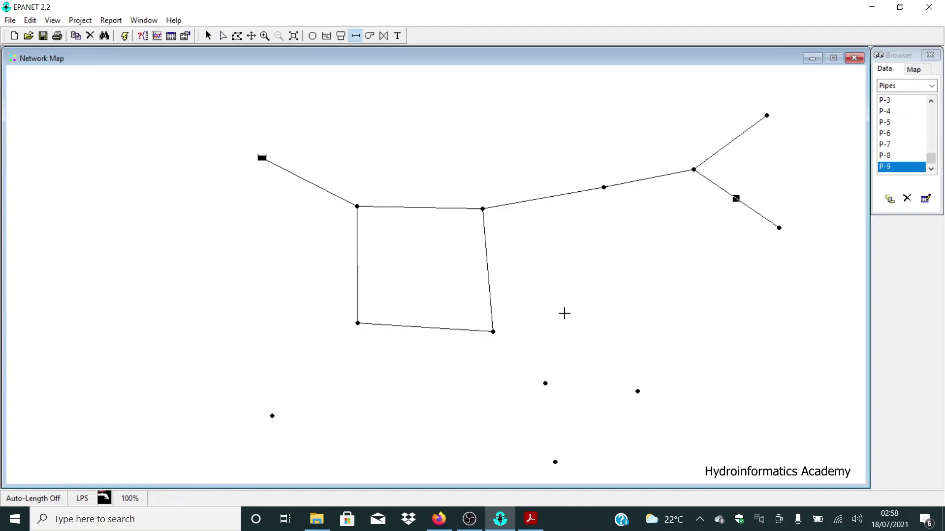
# - Draw the southeast branch pipes from J-4 to J-9, forking from J-9 to J-10 and J-11
pyautogui.click(493, 332)
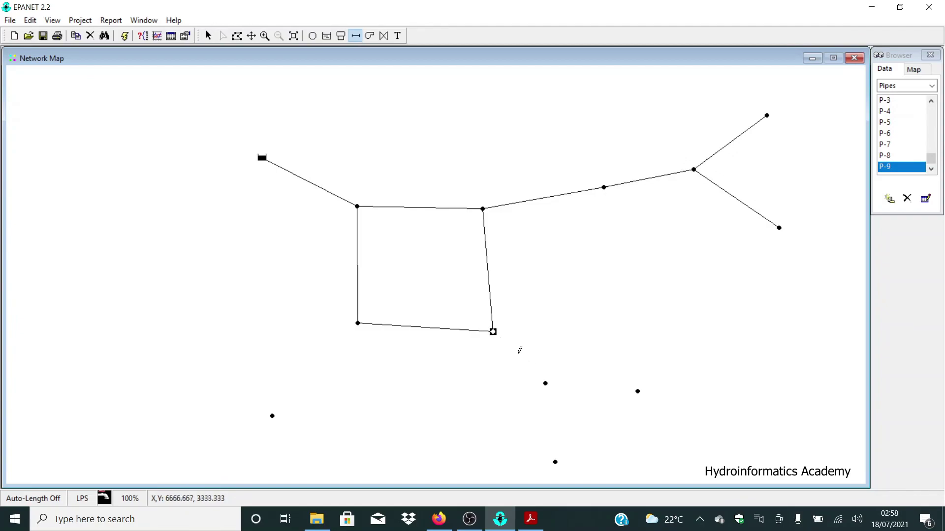
pyautogui.rightClick(545, 384)
pyautogui.click(493, 331)
pyautogui.click(545, 384)
pyautogui.click(545, 383)
pyautogui.click(638, 390)
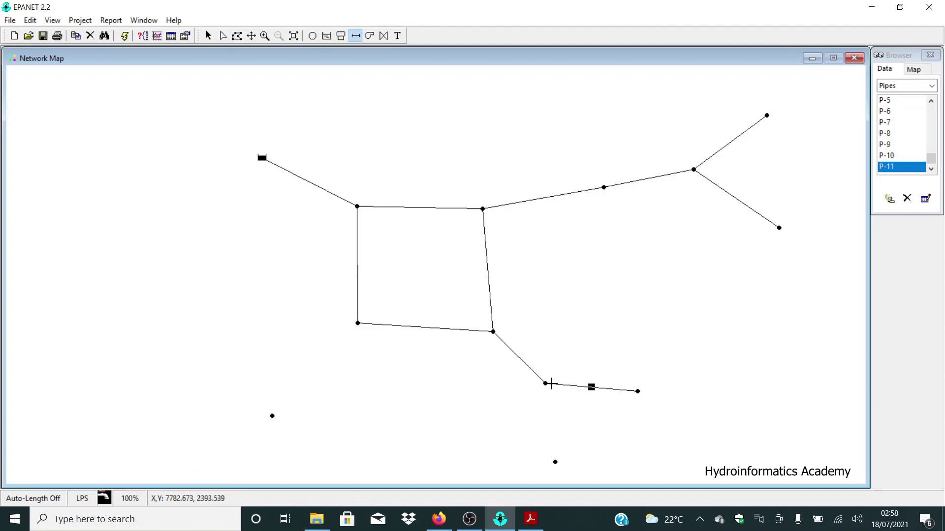
pyautogui.click(556, 461)
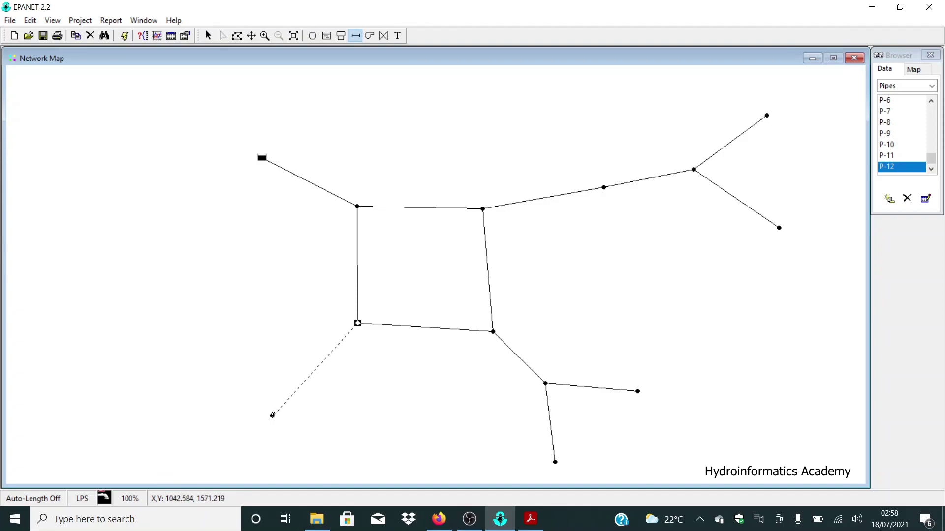
# - Draw a pipe from the loop's lower-left junction J-3 to the southwest end junction J-12
pyautogui.press('Escape')
pyautogui.click(358, 323)
pyautogui.click(272, 415)
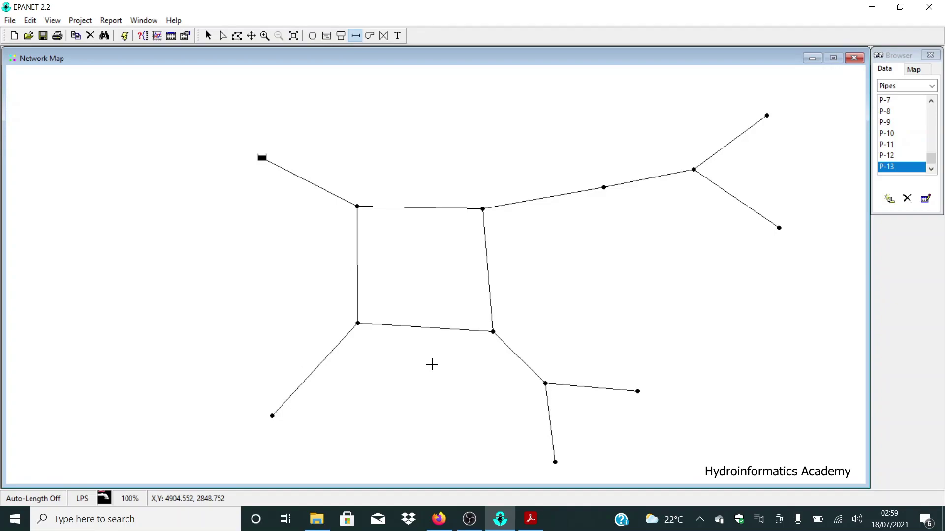
# - Set the total head of reservoir R-1 to 1400 and move its property window clear of the loop
pyautogui.click(208, 37)
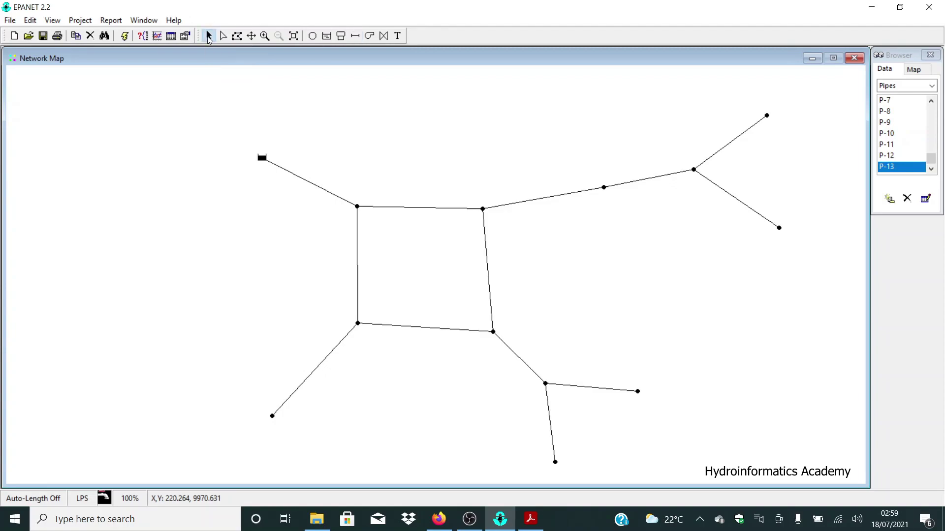
pyautogui.doubleClick(262, 158)
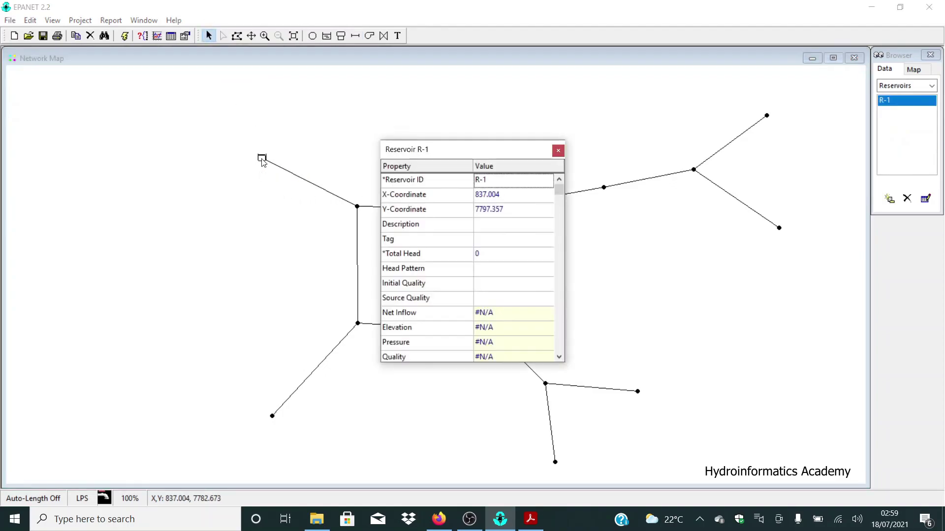
pyautogui.moveTo(499, 152); pyautogui.dragTo(532, 79)
pyautogui.click(520, 180)
pyautogui.write('1400')
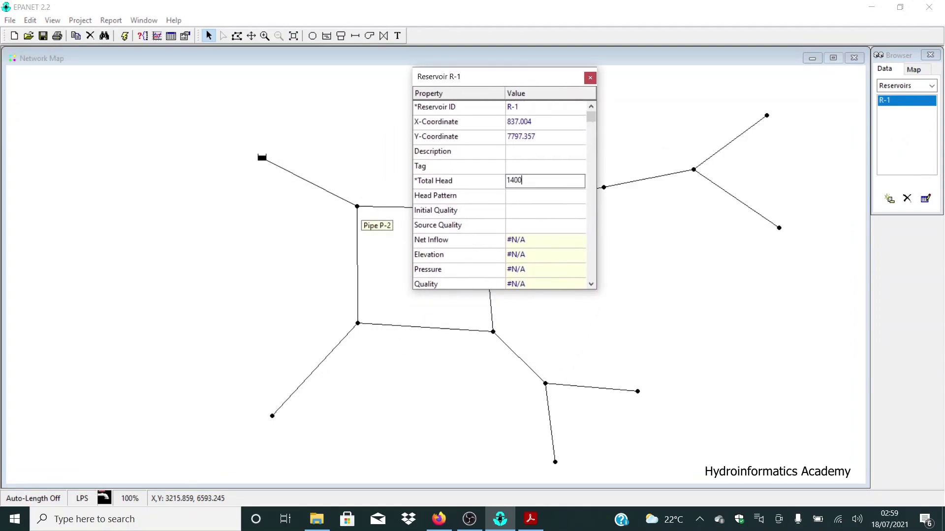
pyautogui.moveTo(546, 83); pyautogui.dragTo(807, 136)
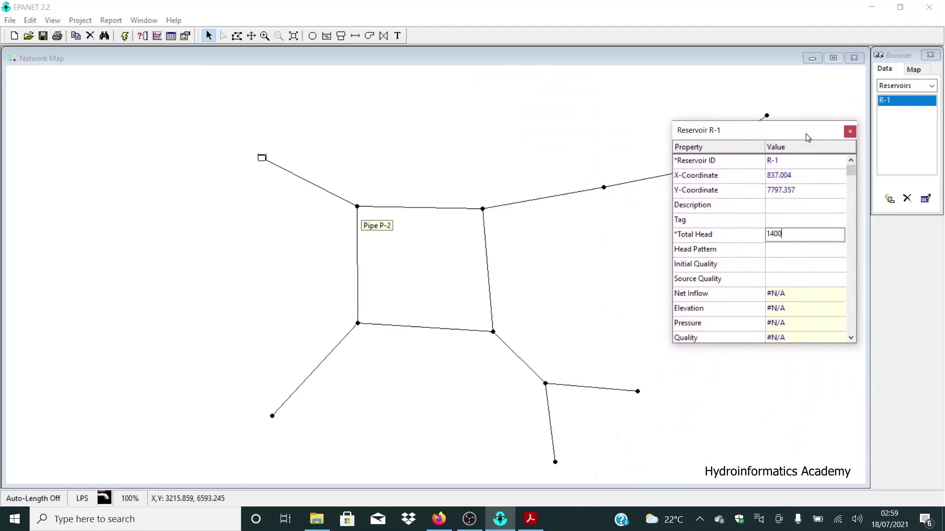
# - Set the elevation of junction J-1 to 1360 and of junction J-2 to 1330 along the loop's upper edge
pyautogui.click(357, 208)
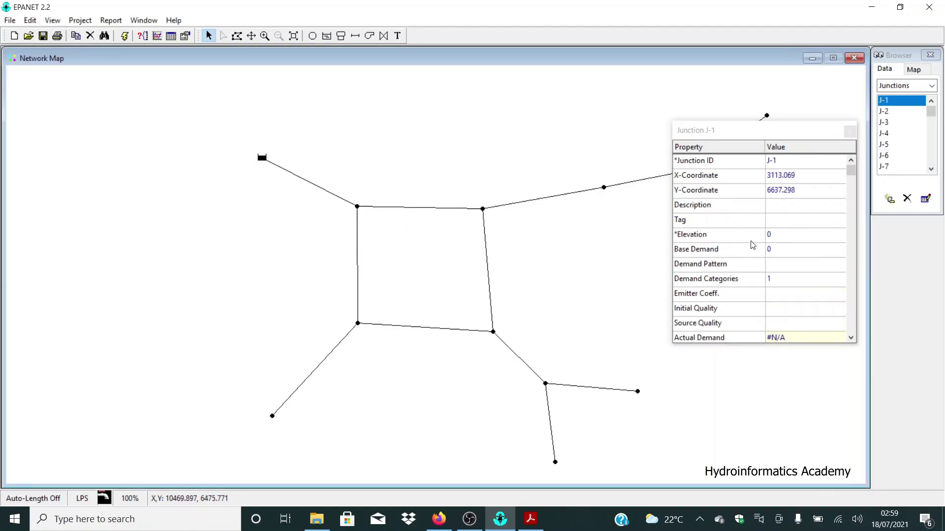
pyautogui.click(727, 239)
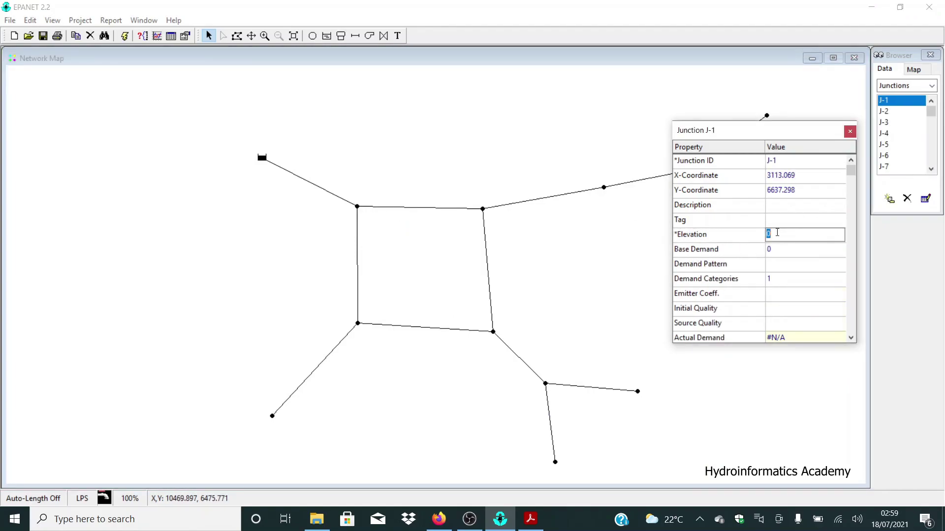
pyautogui.write('1360')
pyautogui.click(483, 209)
pyautogui.click(774, 237)
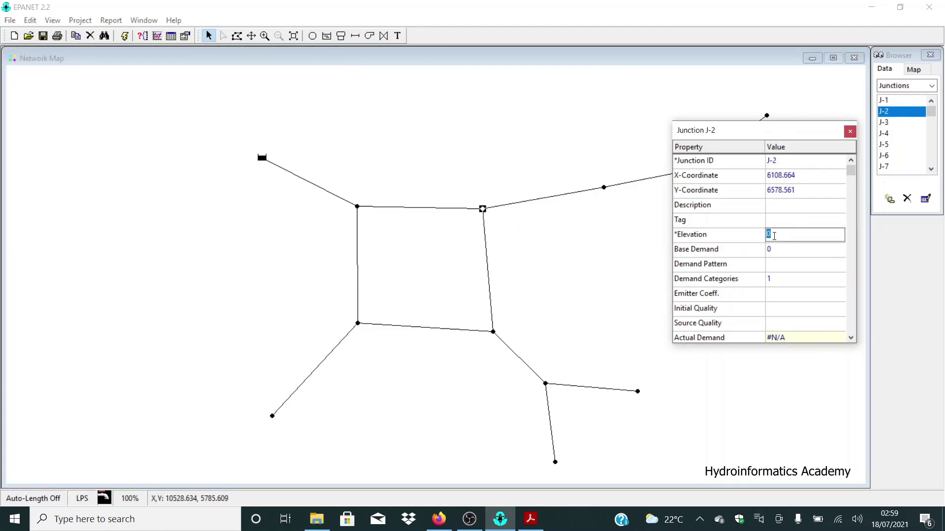
pyautogui.write('1330')
# - Enter the elevation of the loop's lower-left junction J-3 and set the elevation of lower-right junction J-4 to 1307
pyautogui.click(358, 324)
pyautogui.click(783, 235)
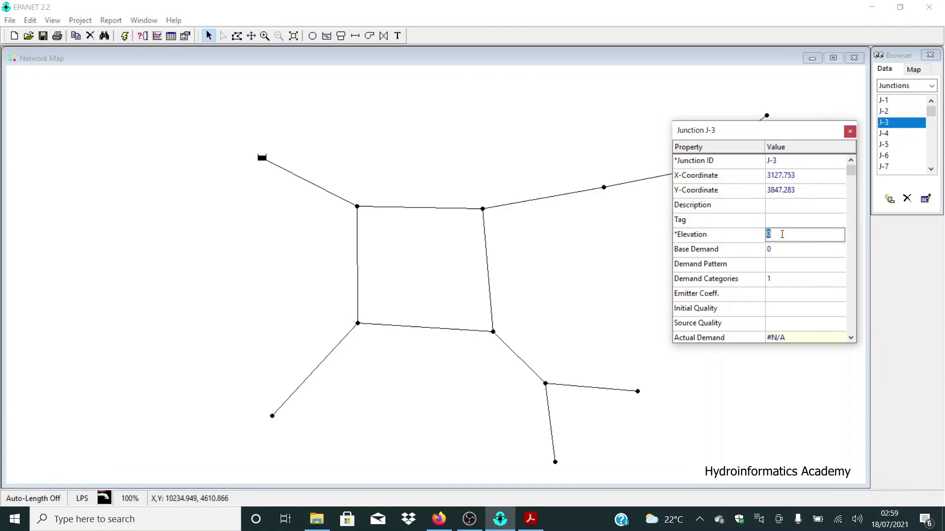
pyautogui.write('131')
pyautogui.click(493, 332)
pyautogui.click(776, 237)
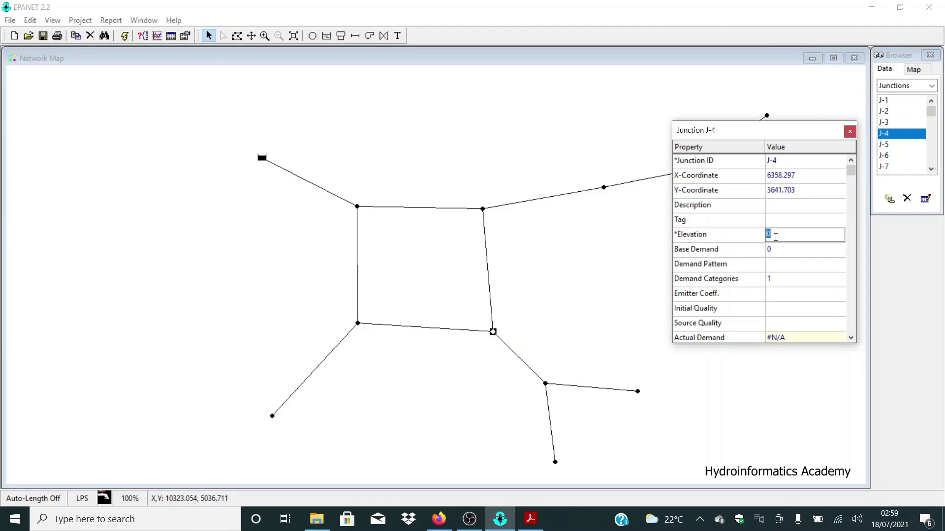
pyautogui.write('1307')
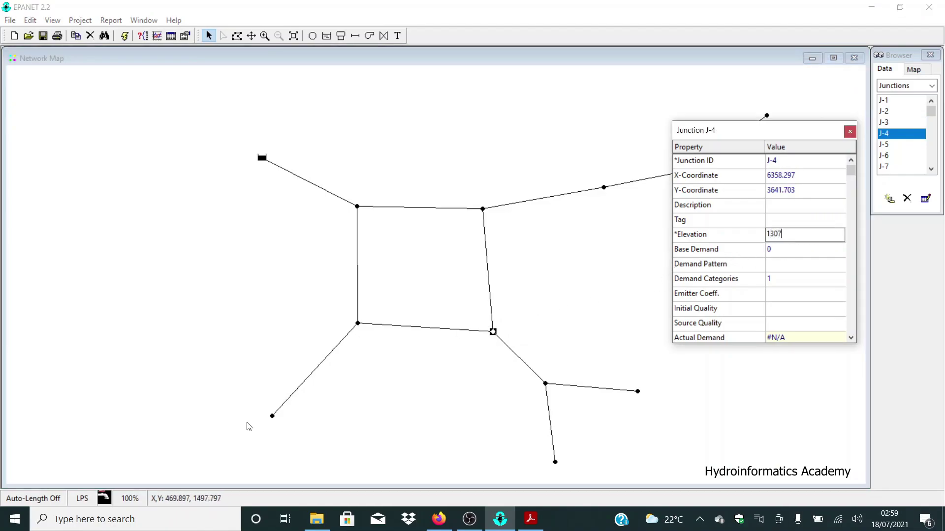
# - Set the elevation of southwest end junction J-12 to 1280 and of the southeast fork junction J-9 to 1300
pyautogui.click(273, 416)
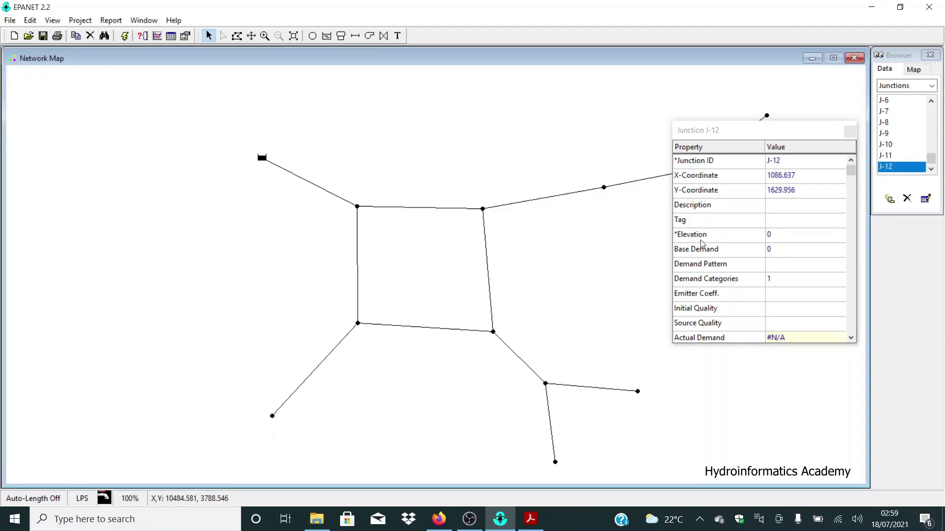
pyautogui.click(793, 234)
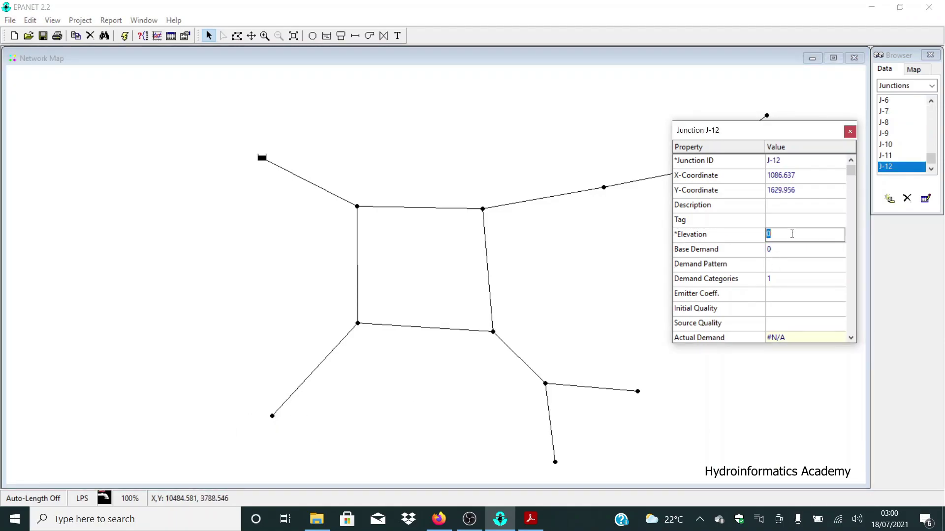
pyautogui.write('1280')
pyautogui.click(493, 335)
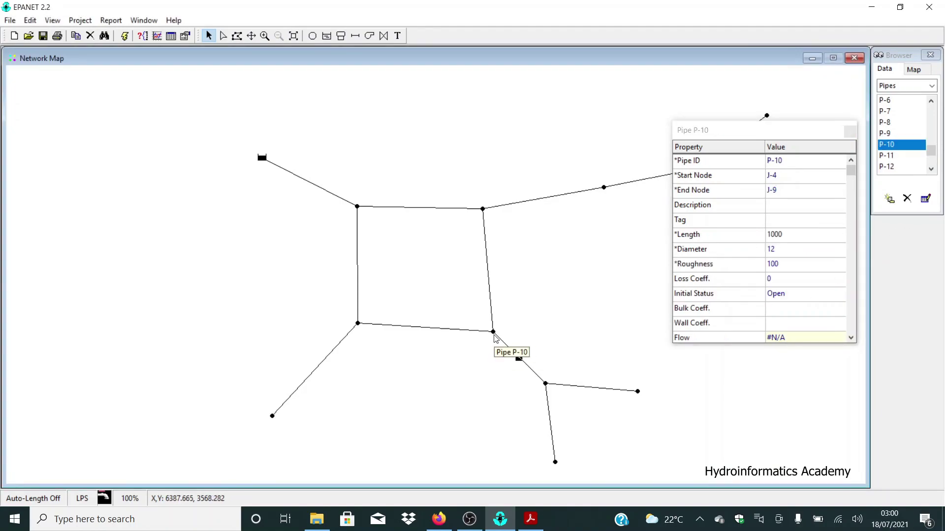
pyautogui.click(494, 332)
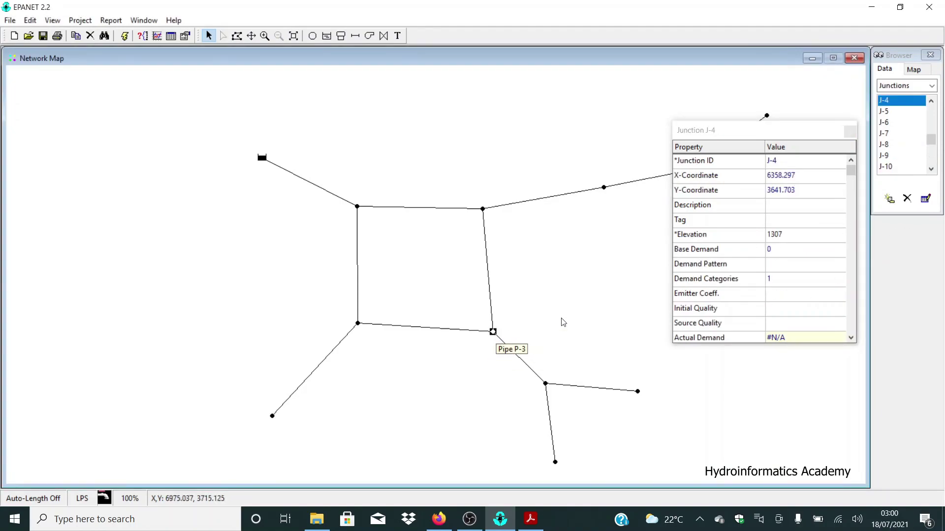
pyautogui.click(546, 384)
pyautogui.click(691, 233)
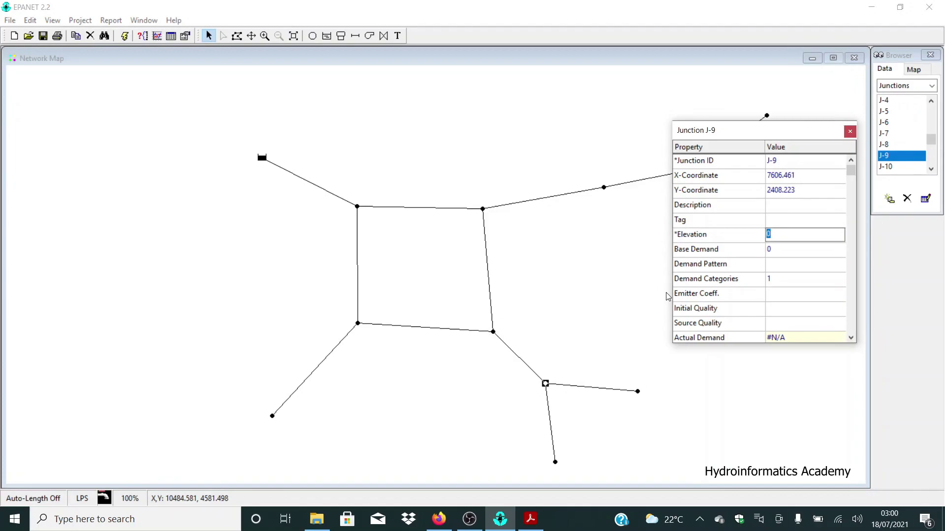
pyautogui.write('1300')
# - Set the elevations of the southeast branch's end junctions: 1280 for J-10 and 1270 for J-11
pyautogui.click(638, 392)
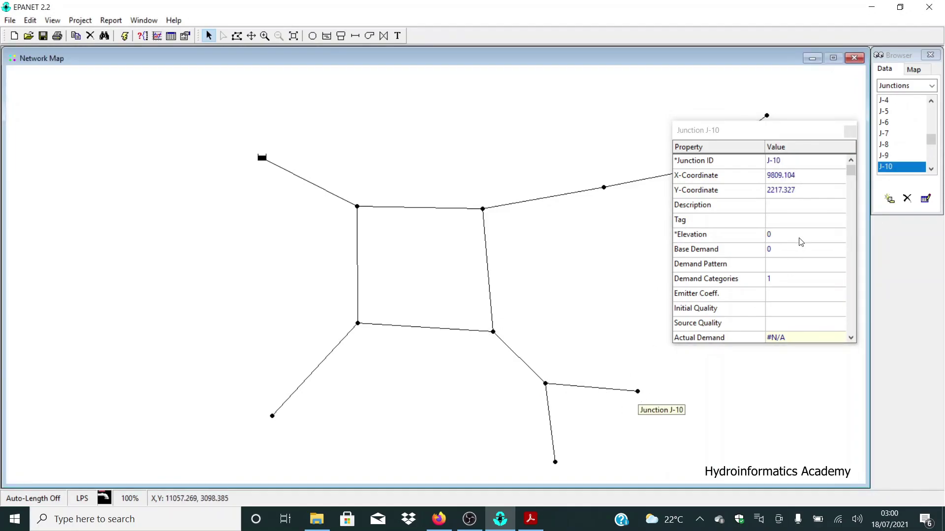
pyautogui.click(782, 234)
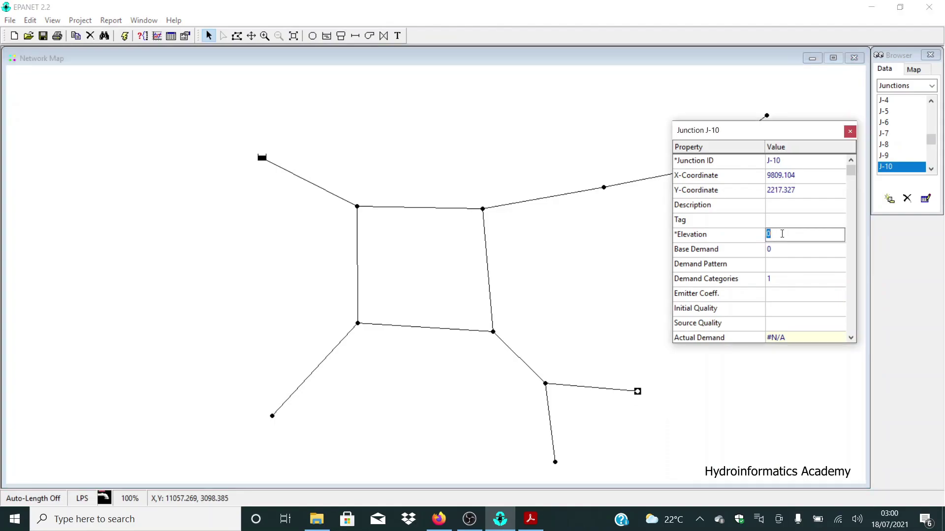
pyautogui.write('128')
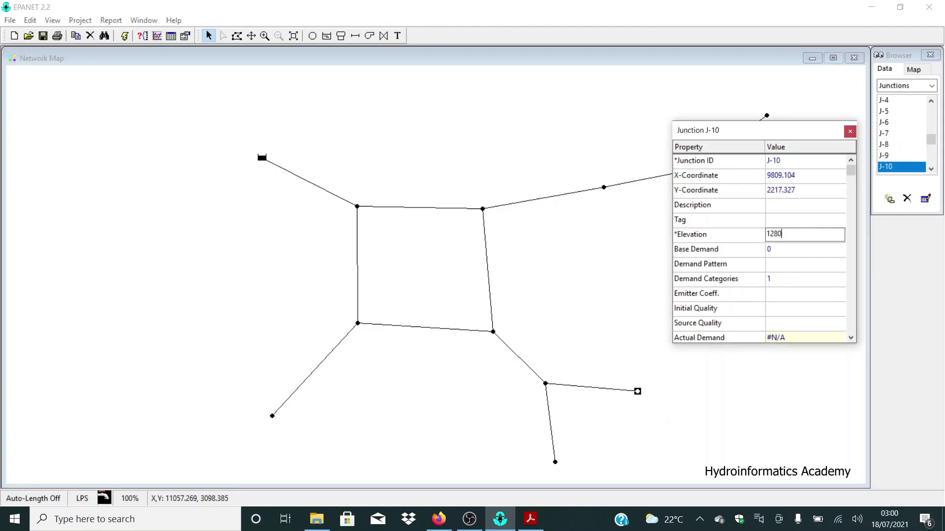
pyautogui.click(556, 462)
pyautogui.click(779, 233)
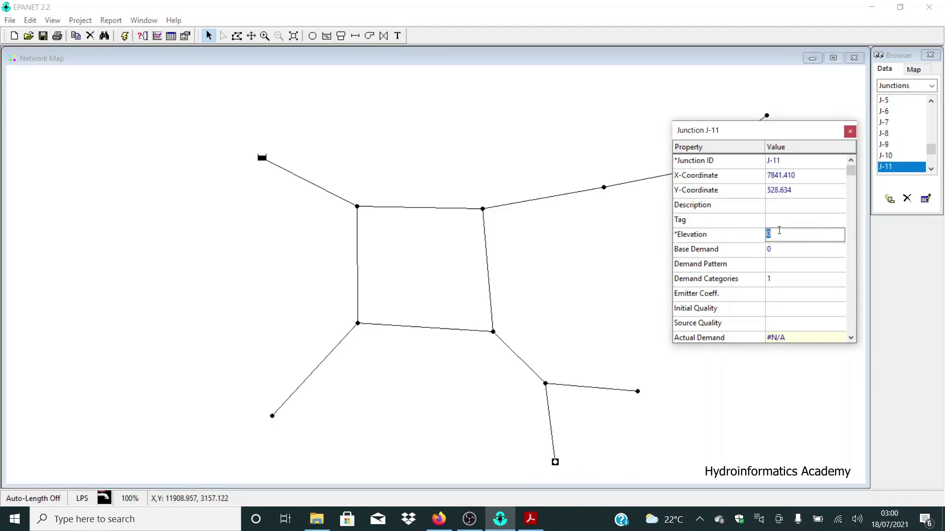
pyautogui.write('1270')
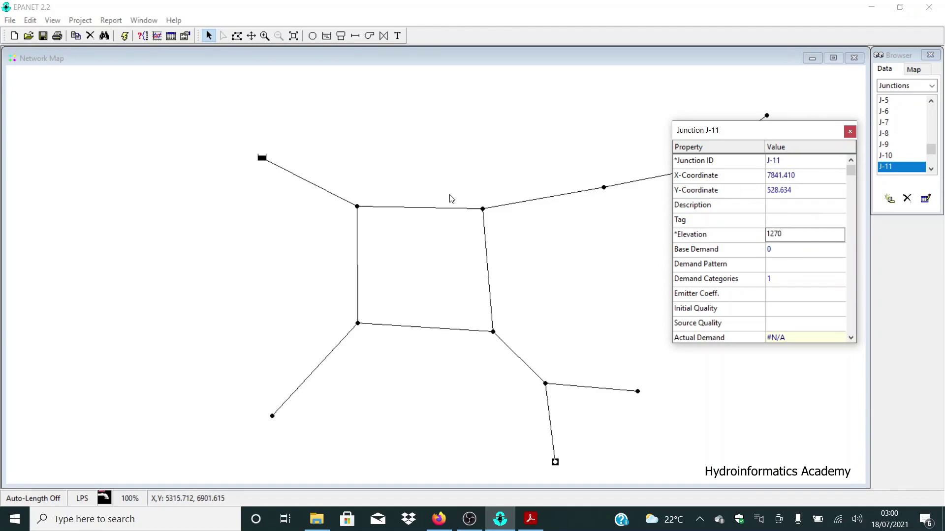
# - Set the elevation of J-5 to 1280 and of J-6 to 1270, moving the property window clear of the northeast branch
pyautogui.click(483, 210)
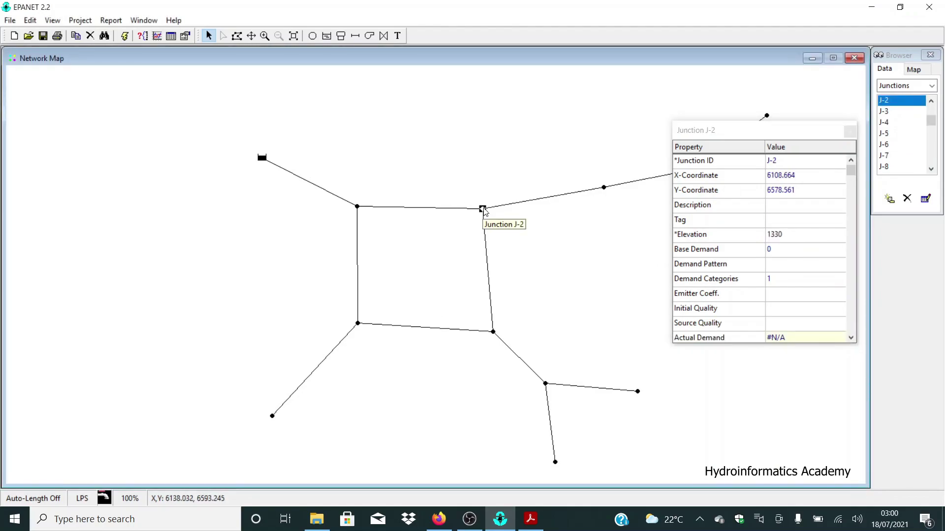
pyautogui.click(605, 187)
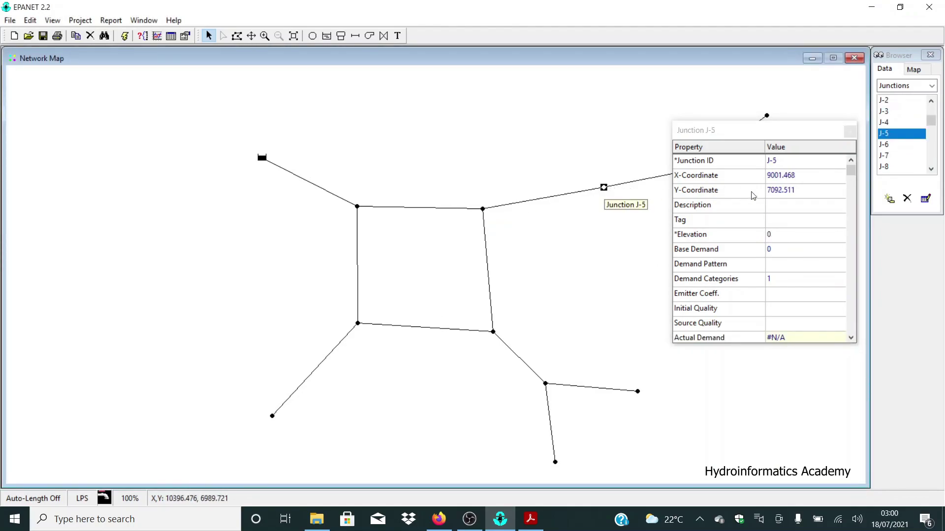
pyautogui.click(779, 236)
pyautogui.write('1280')
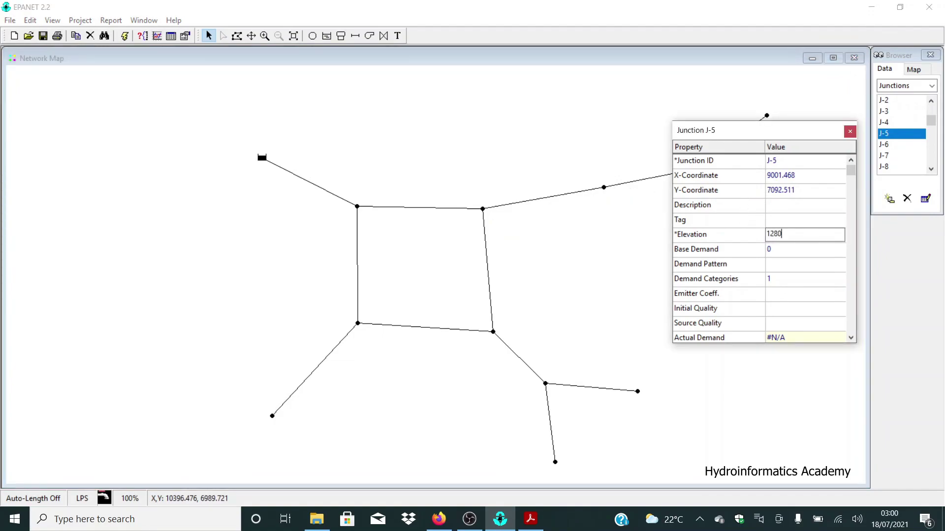
pyautogui.moveTo(785, 131); pyautogui.dragTo(354, 140)
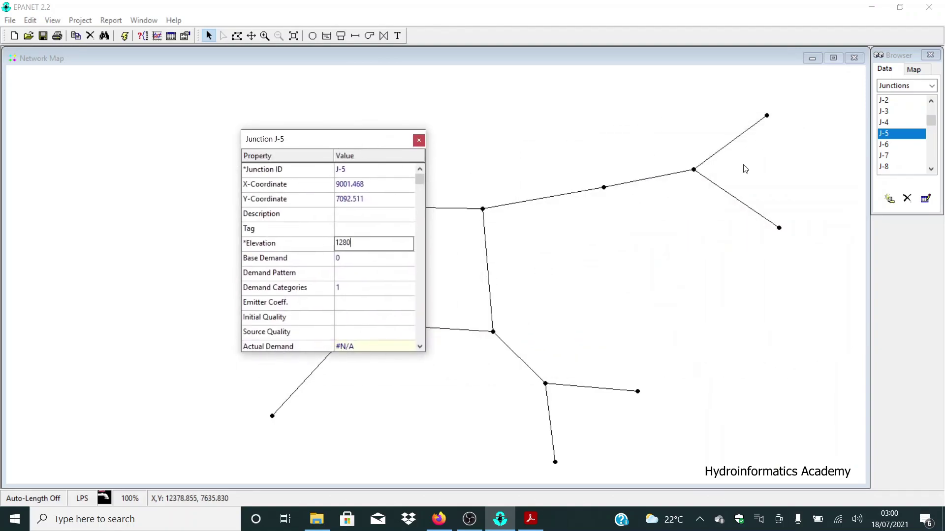
pyautogui.click(694, 171)
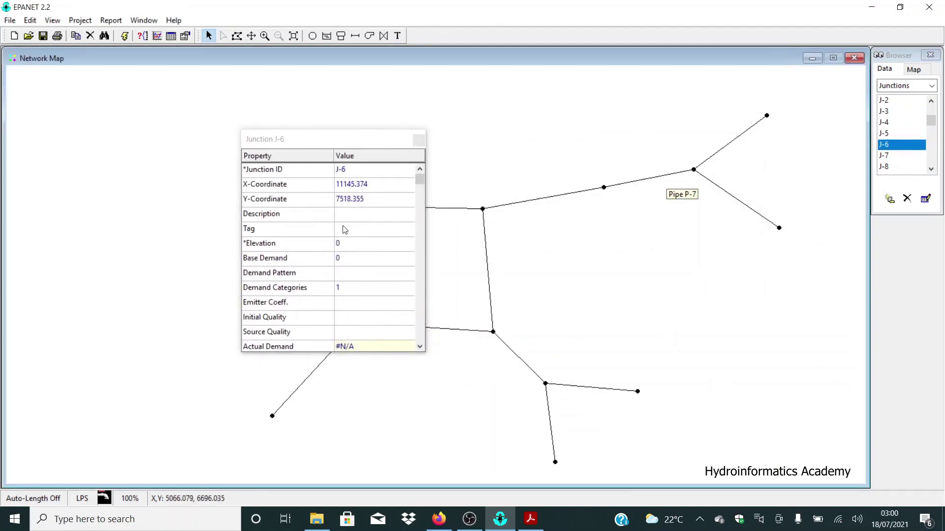
pyautogui.click(338, 245)
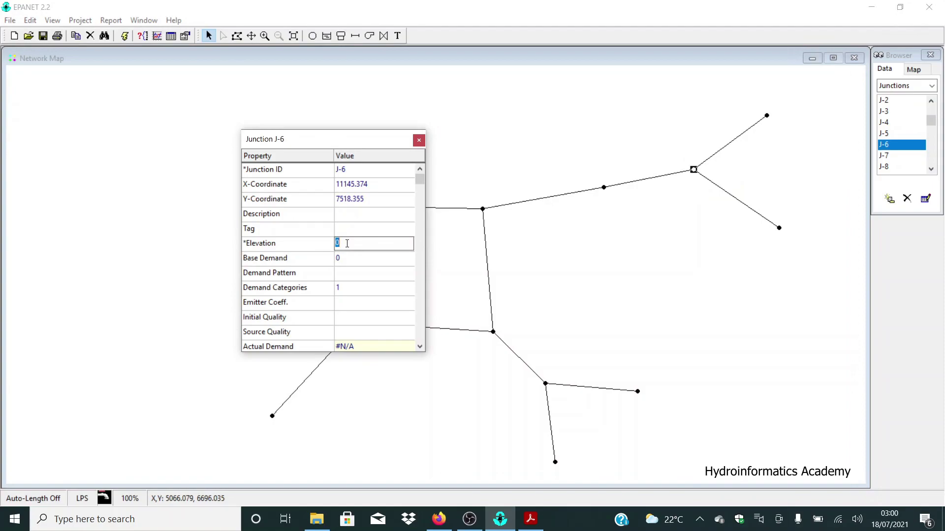
pyautogui.write('1270')
pyautogui.click(605, 188)
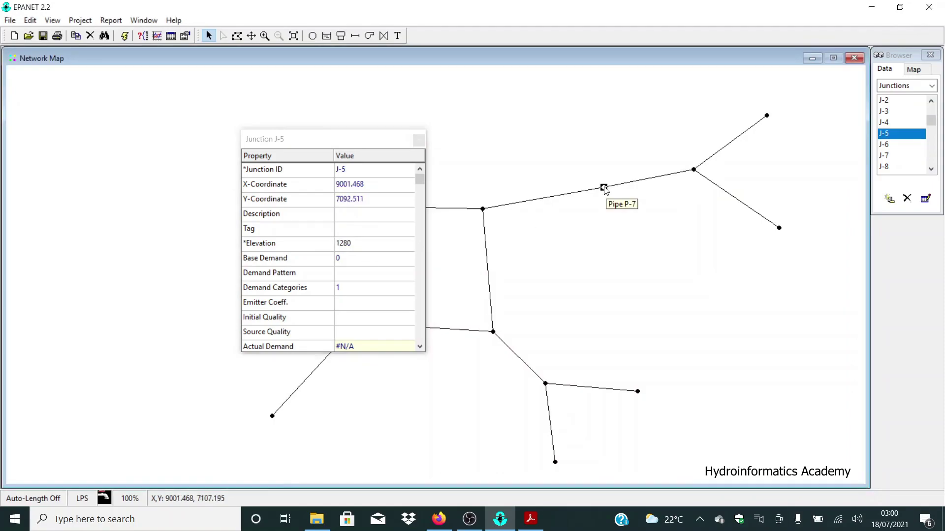
# - Set the elevation of northeast end junction J-7 to 1250 and of J-8 to 1245, and close the property window
pyautogui.click(767, 116)
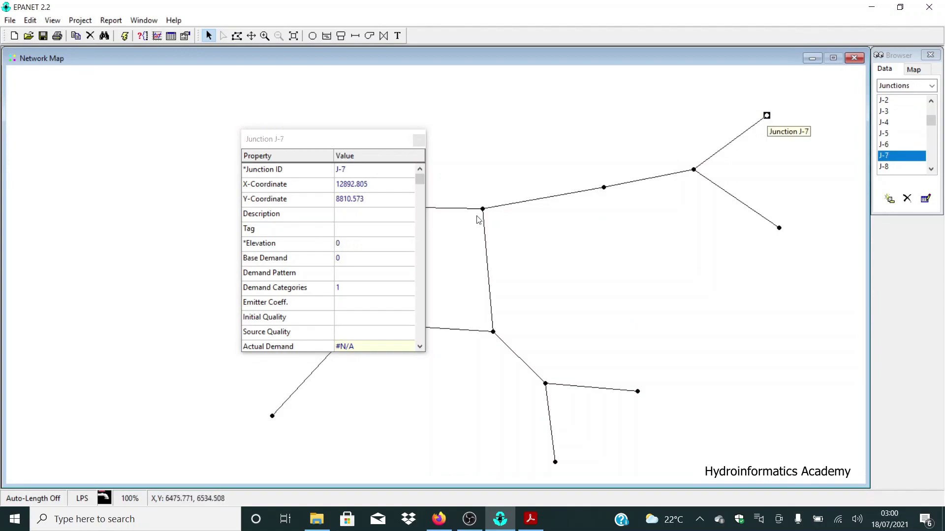
pyautogui.click(348, 244)
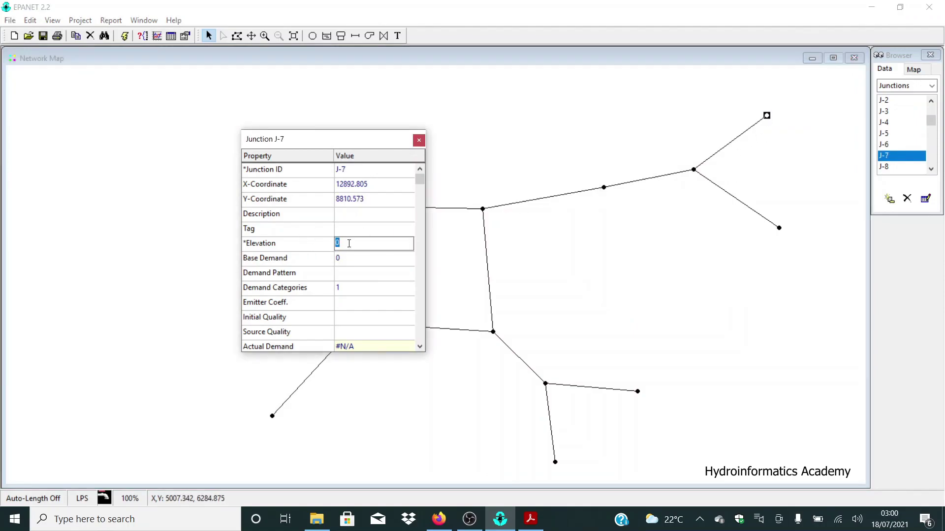
pyautogui.write('1250')
pyautogui.click(779, 229)
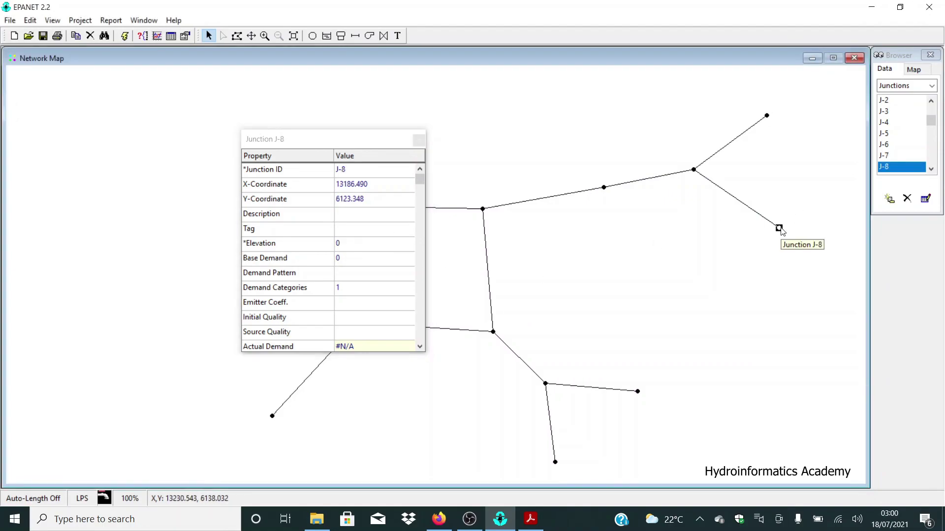
pyautogui.click(343, 247)
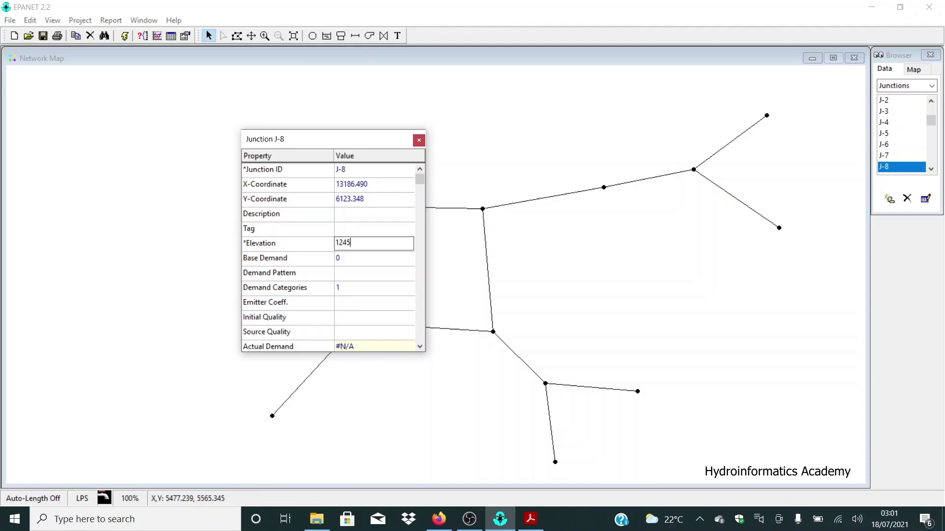
pyautogui.click(419, 140)
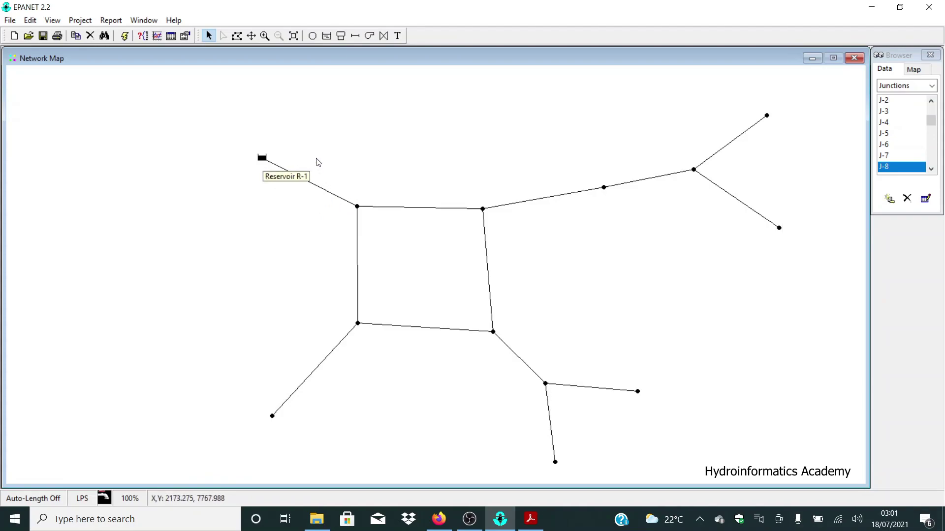
# - Open the properties of reservoir pipe P-1, move the window clear of the loop, and set the pipe's length to 263
pyautogui.doubleClick(302, 183)
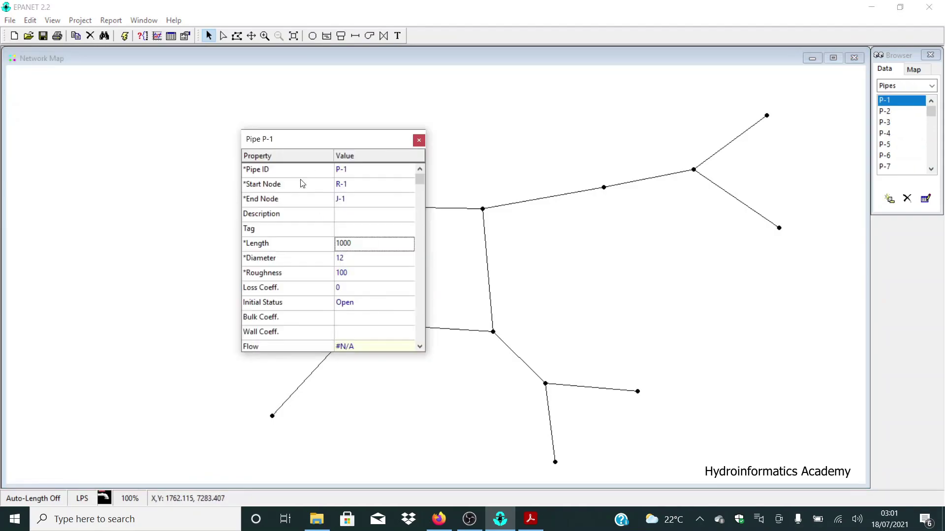
pyautogui.moveTo(338, 141); pyautogui.dragTo(638, 105)
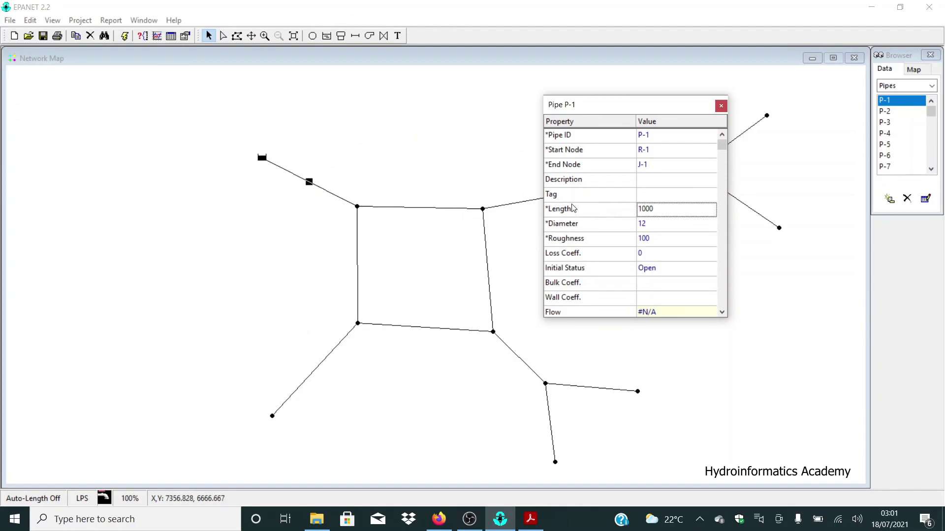
pyautogui.click(658, 210)
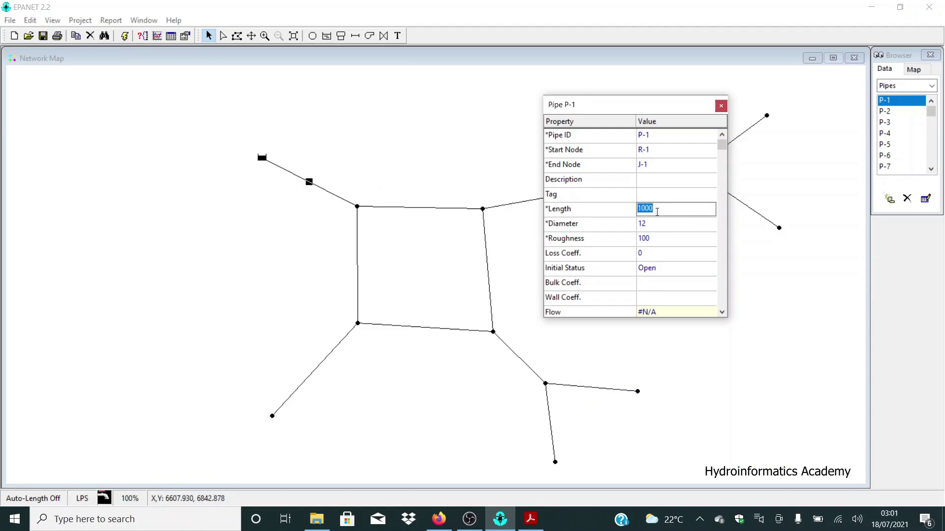
pyautogui.write('263')
# - Set the length of the loop's upper pipe P-2 to 600 and of its west pipe P-5 to 550
pyautogui.click(434, 213)
pyautogui.click(665, 207)
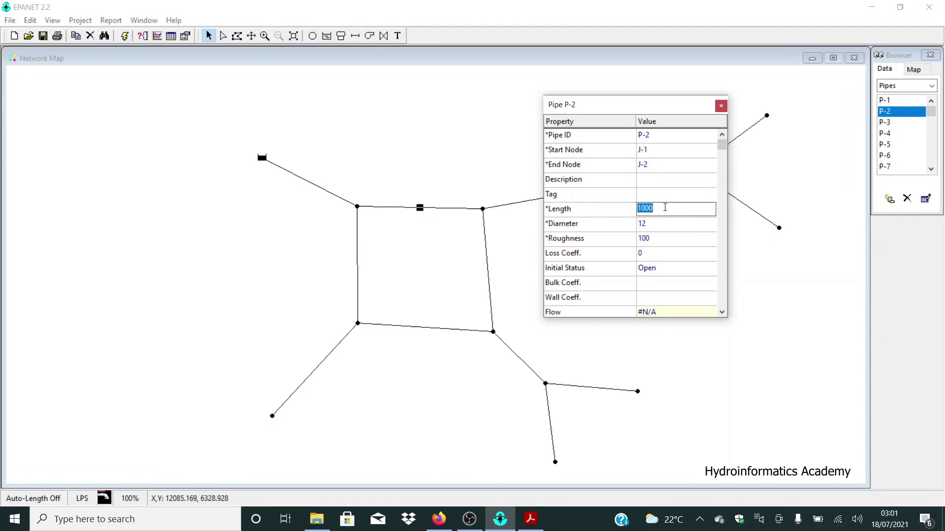
pyautogui.write('600')
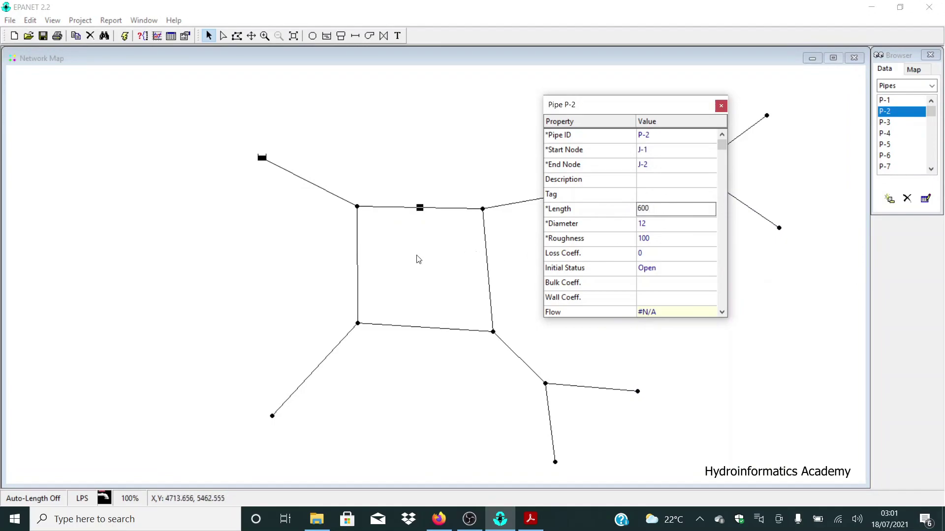
pyautogui.click(356, 265)
pyautogui.click(668, 207)
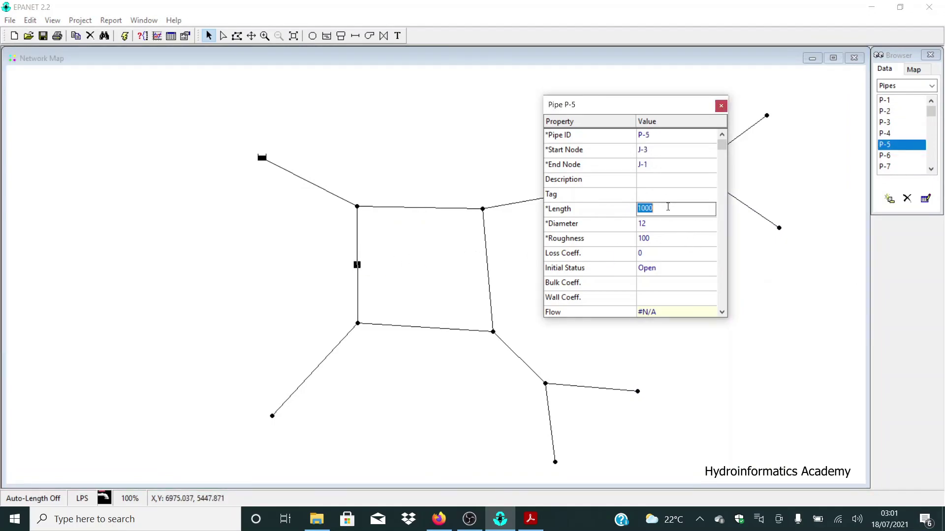
pyautogui.write('550')
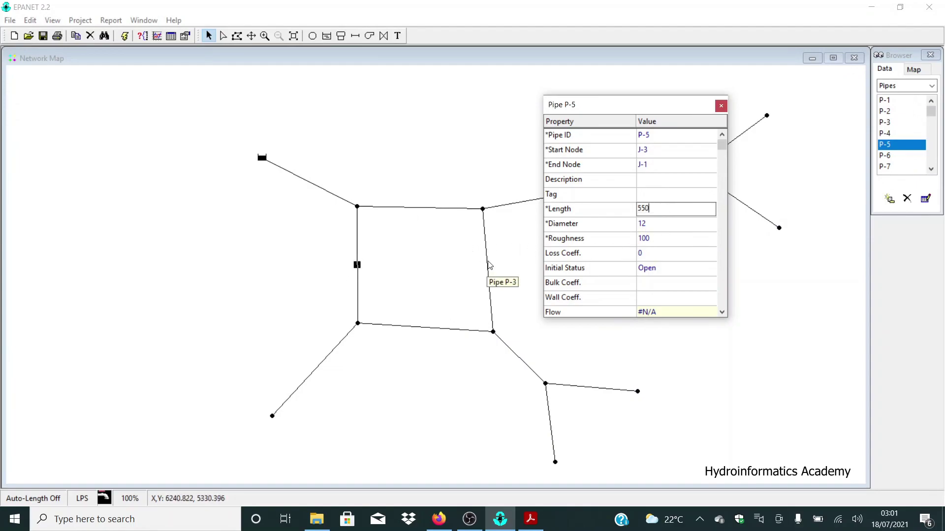
# - Set the length of the loop's east pipe P-3 to 600 and recheck pipes P-2 and P-3
pyautogui.click(488, 275)
pyautogui.click(656, 213)
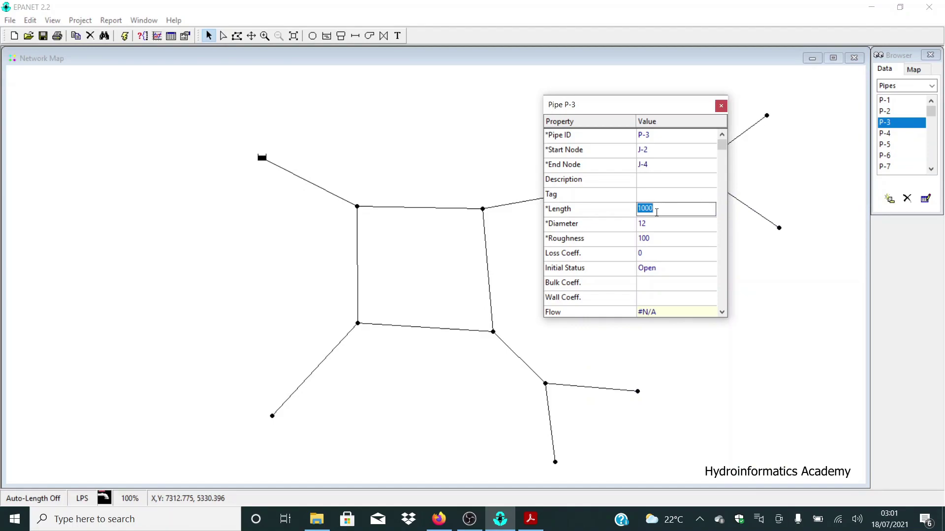
pyautogui.write('600')
pyautogui.click(432, 208)
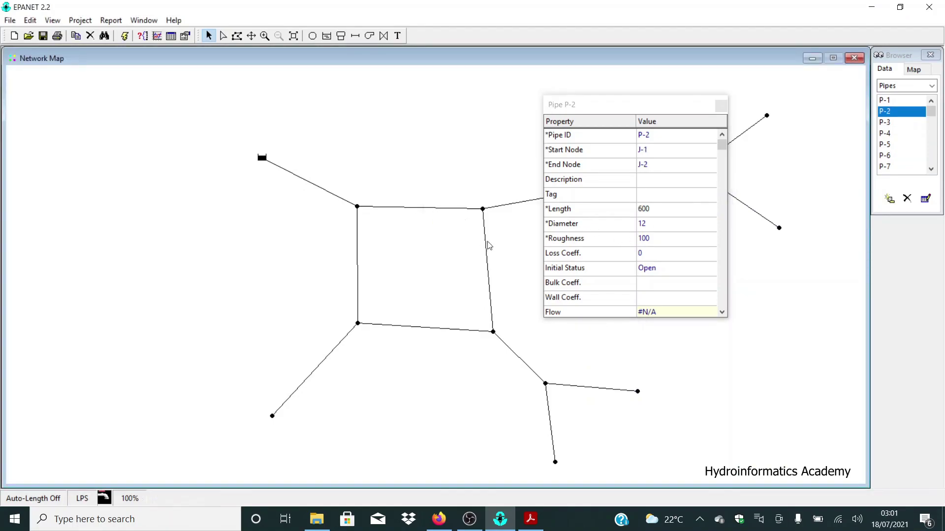
pyautogui.click(489, 256)
# - Set the length of the loop's lower pipe P-4 to 618
pyautogui.click(453, 329)
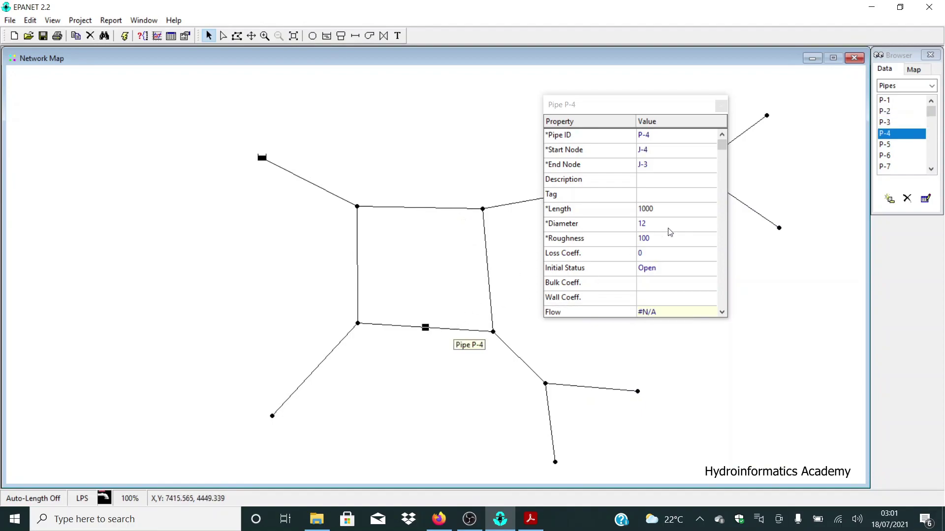
pyautogui.click(669, 212)
pyautogui.click(667, 211)
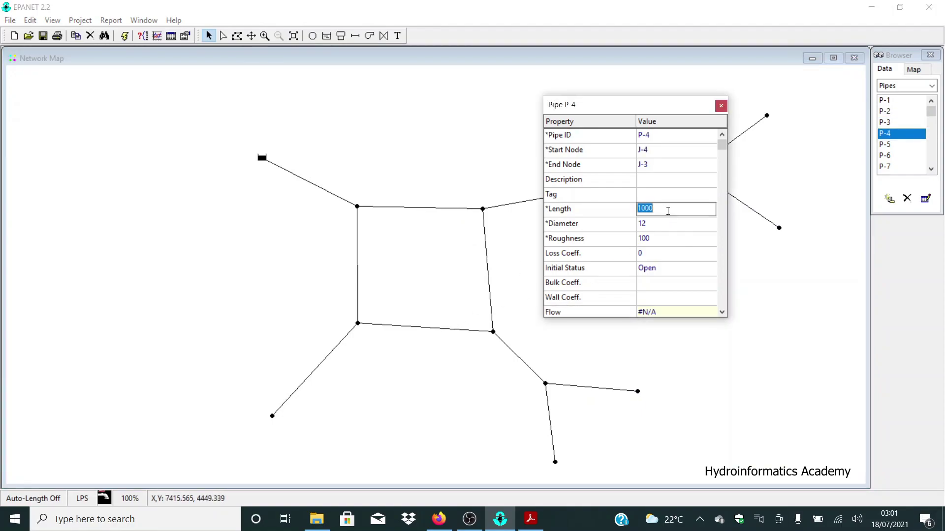
pyautogui.write('618')
# - Set the length of southwest pipe P-13 to 260 and of pipe P-10, leading southeast from the loop, to 250
pyautogui.click(340, 353)
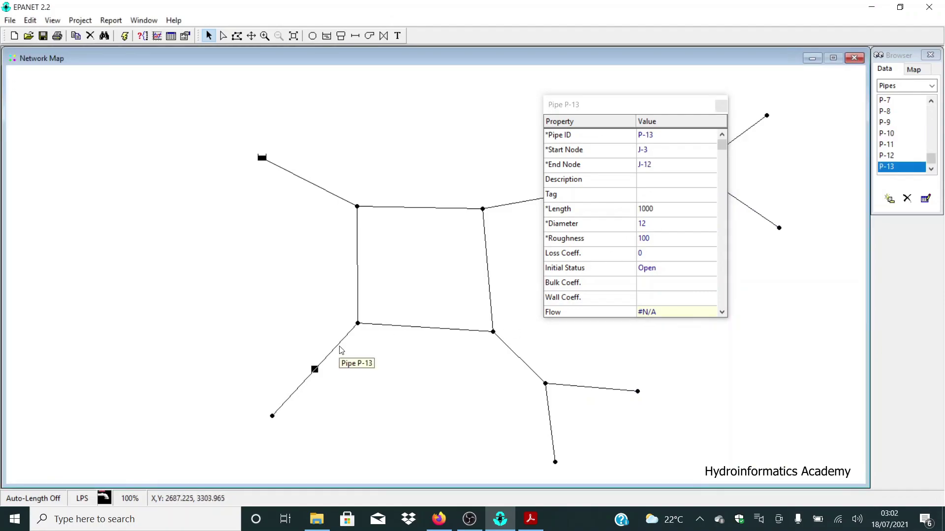
pyautogui.click(670, 209)
pyautogui.write('26')
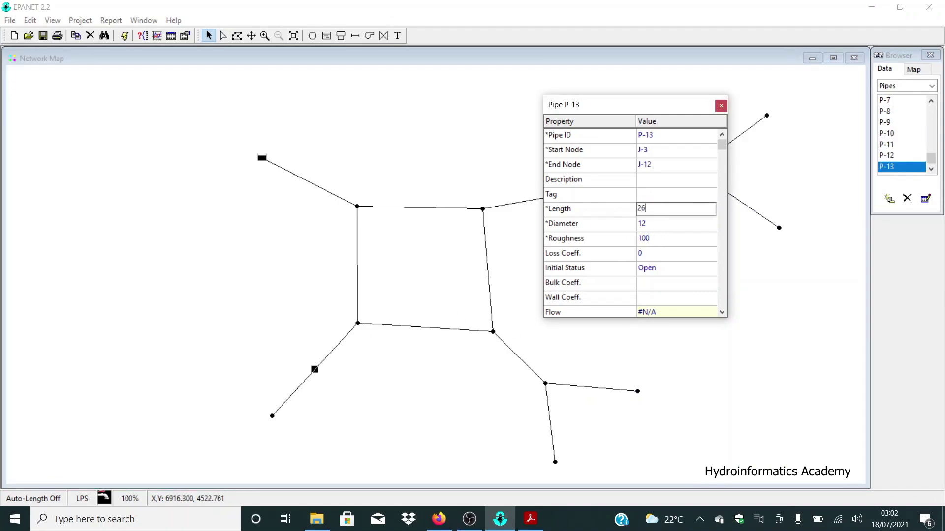
pyautogui.write('0')
pyautogui.click(520, 359)
pyautogui.click(659, 210)
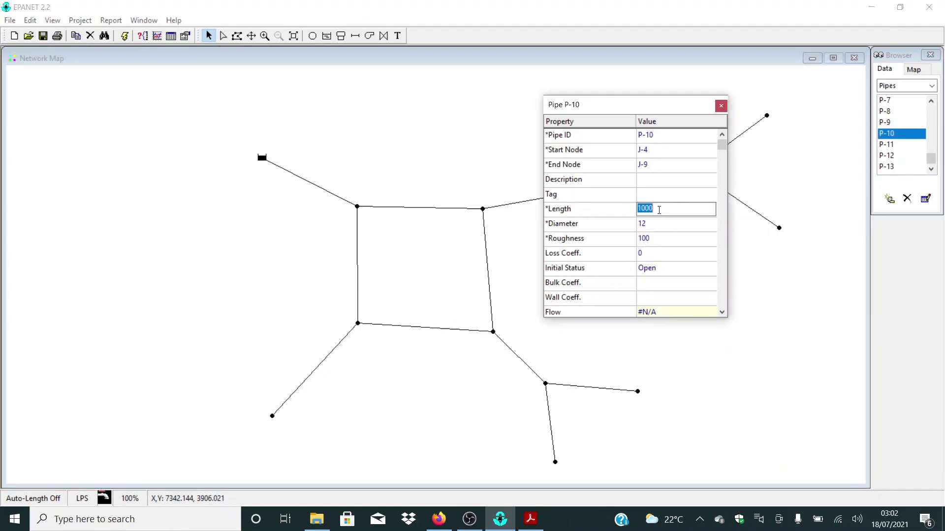
pyautogui.write('250')
# - Set the length of the southeast branch's end pipe P-11 to 150 and of P-12 to 200
pyautogui.click(617, 392)
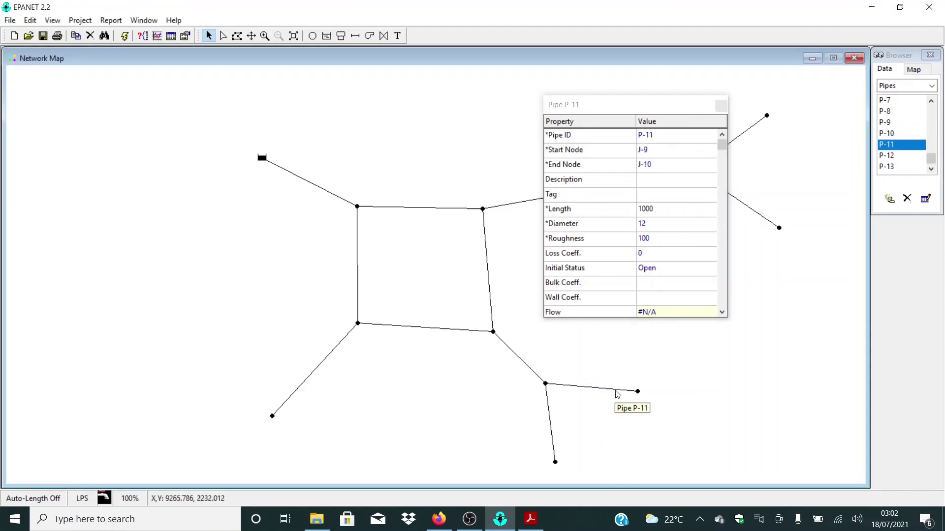
pyautogui.click(665, 208)
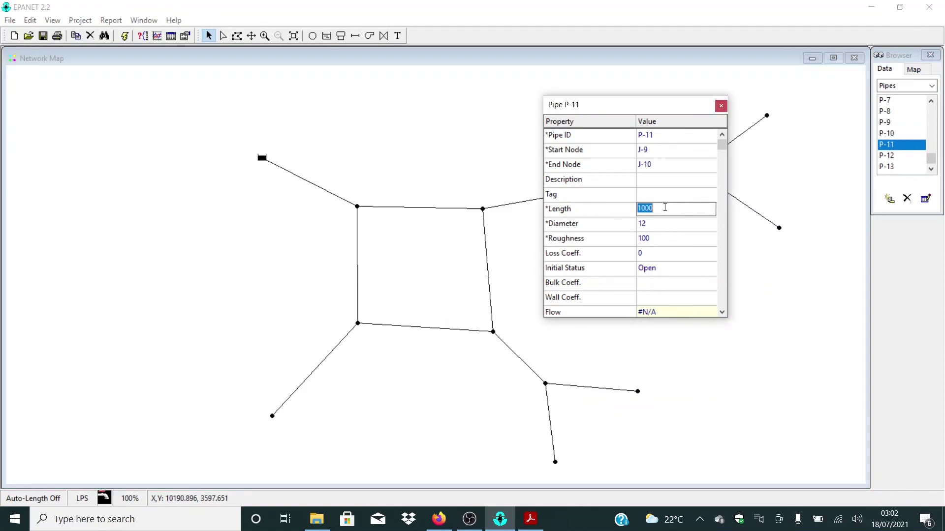
pyautogui.write('250')
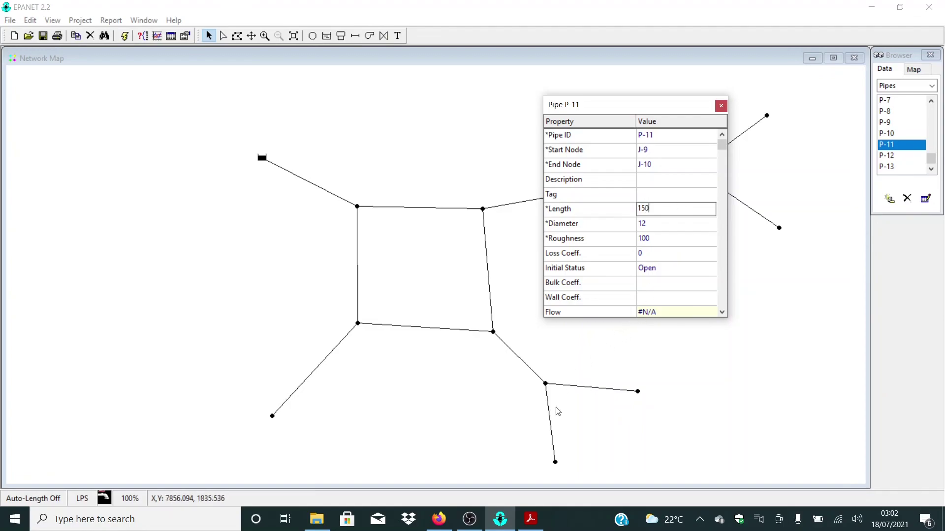
pyautogui.click(550, 421)
pyautogui.click(659, 210)
pyautogui.write('200')
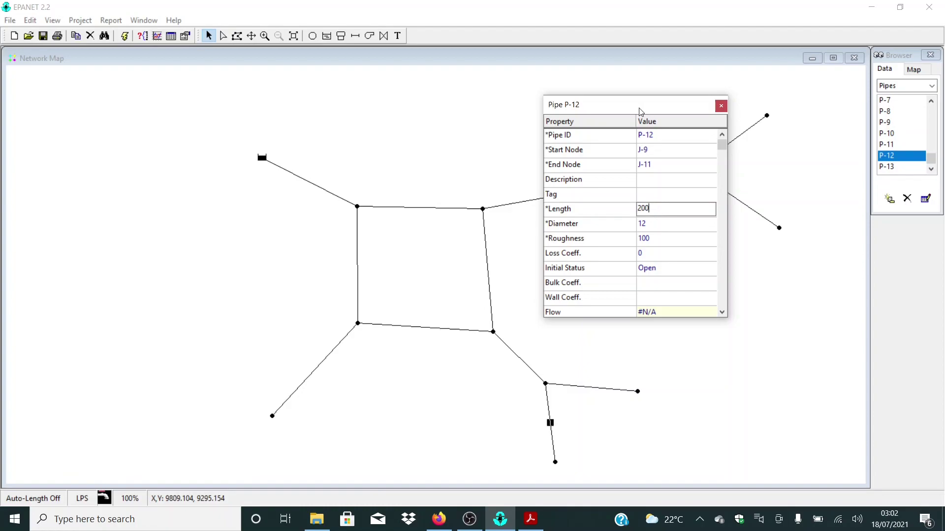
# - Move the property window clear of the northeast branch and set the length of pipe P-6 to 218
pyautogui.moveTo(641, 110); pyautogui.dragTo(168, 137)
pyautogui.click(453, 213)
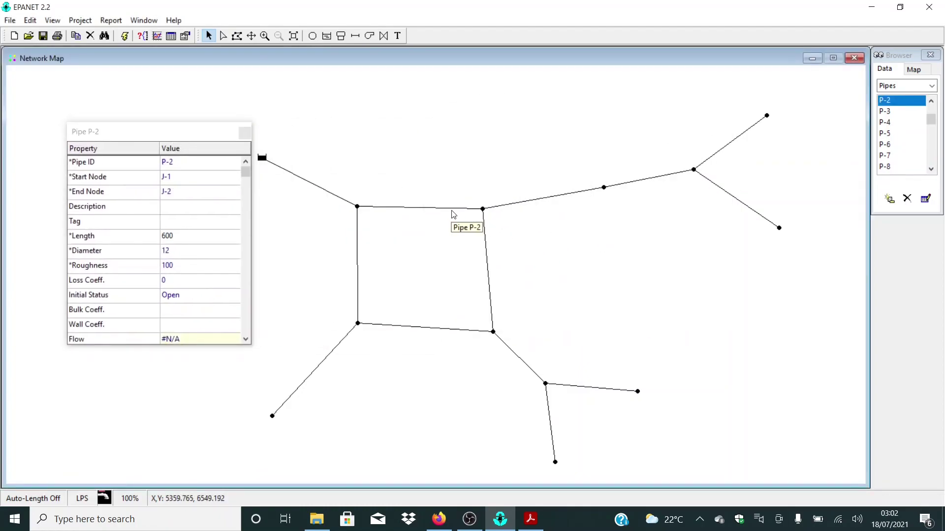
pyautogui.click(560, 200)
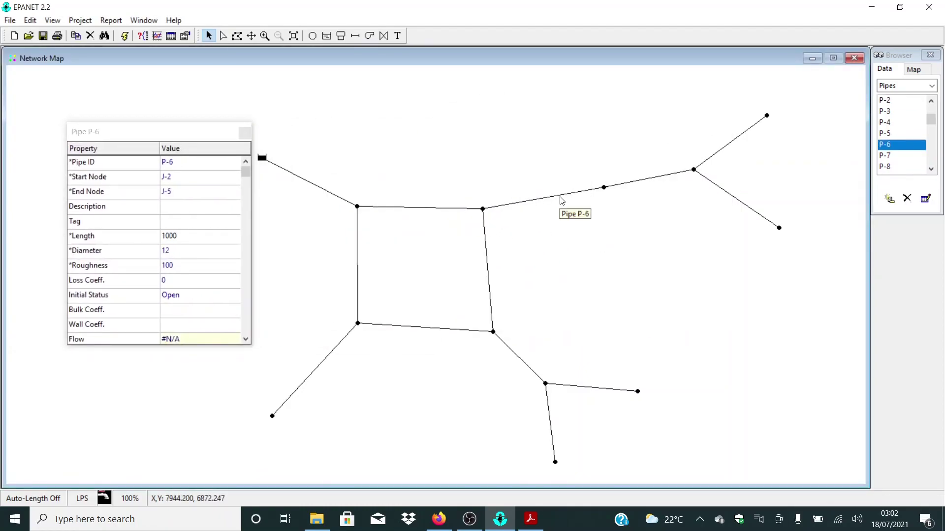
pyautogui.click(196, 235)
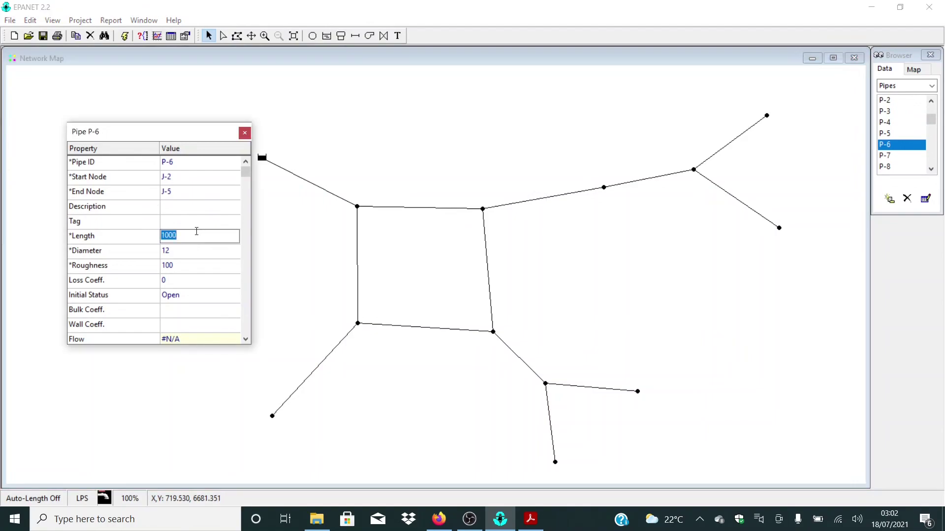
pyautogui.write('218')
# - Set the length of pipe P-7 between junctions J-5 and J-6 to 250
pyautogui.click(652, 185)
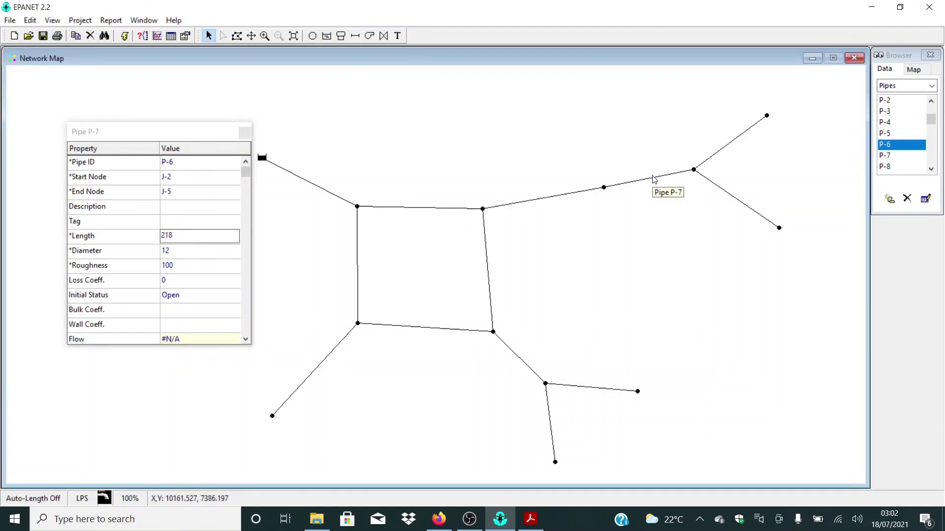
pyautogui.click(652, 179)
pyautogui.click(184, 235)
pyautogui.click(184, 235)
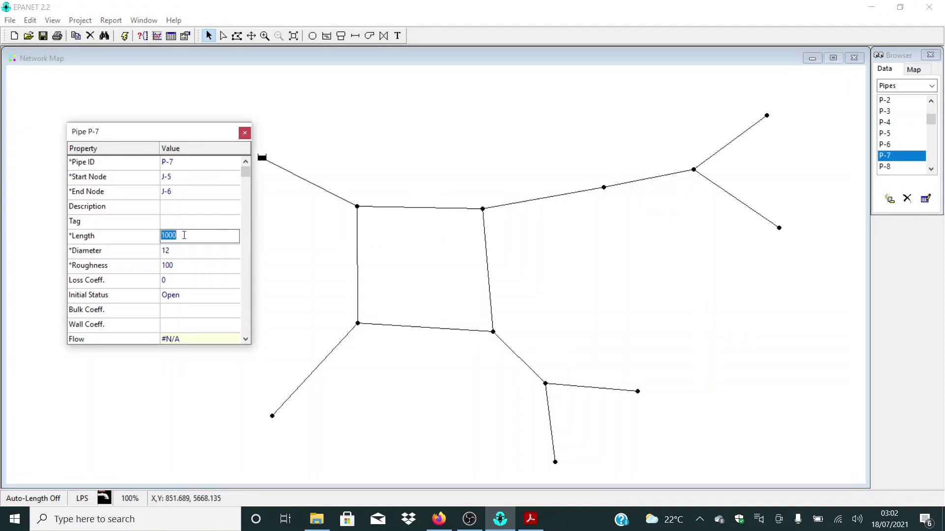
pyautogui.write('250')
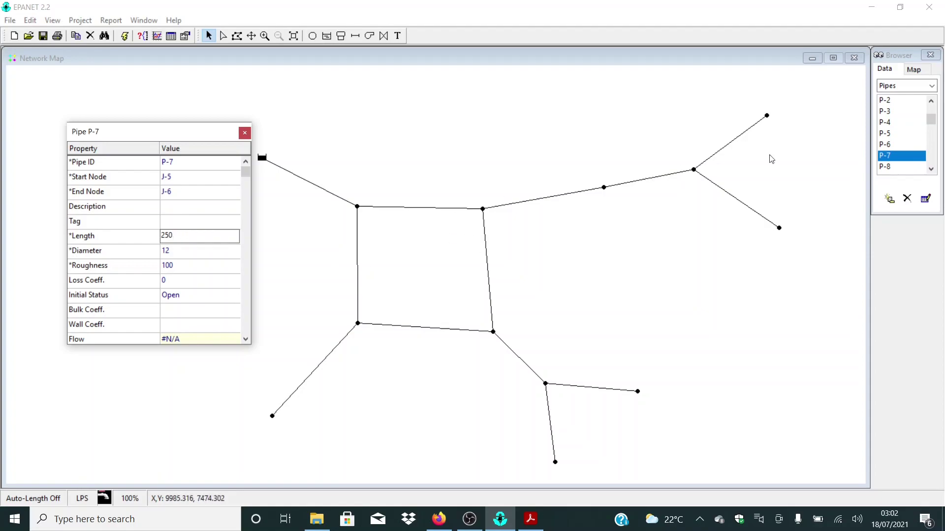
# - Set the length of northeast end pipe P-8 to 270 and of P-9 to 150, and close the property window
pyautogui.click(730, 143)
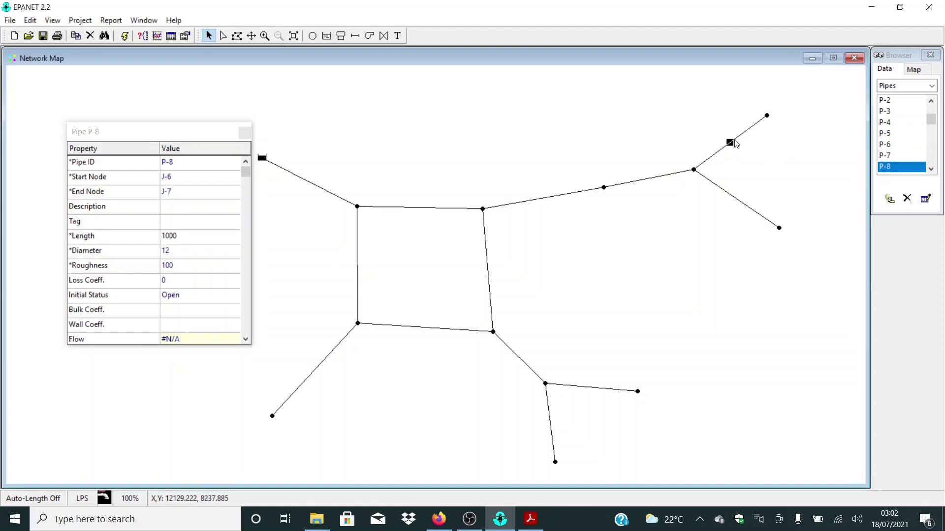
pyautogui.click(191, 235)
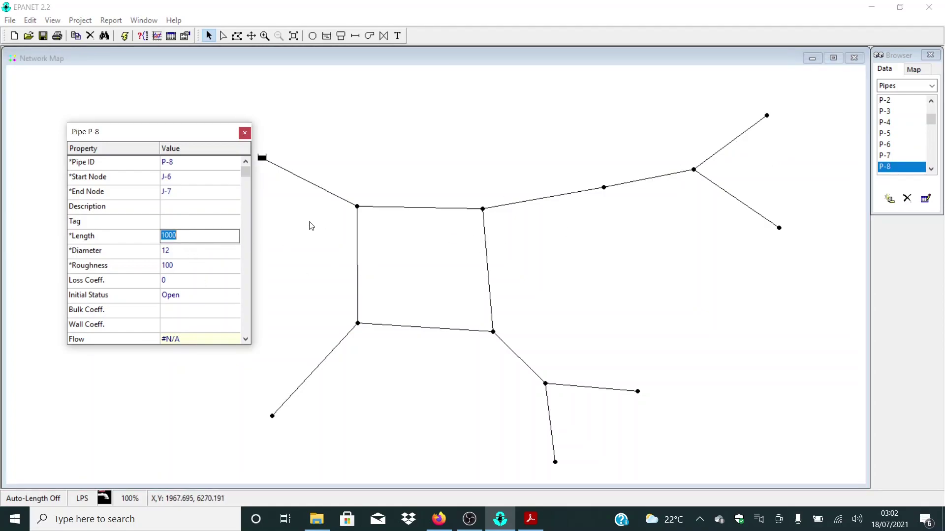
pyautogui.write('270')
pyautogui.click(742, 205)
pyautogui.click(172, 236)
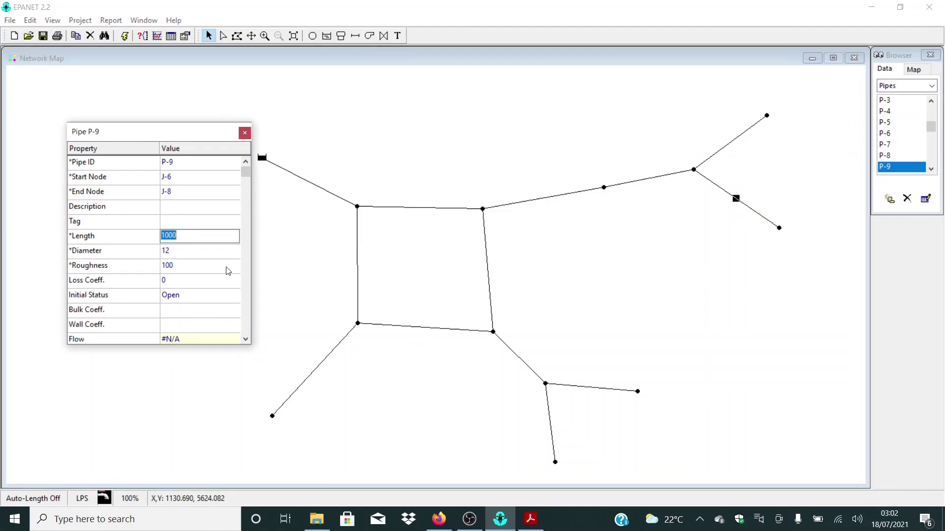
pyautogui.write('150')
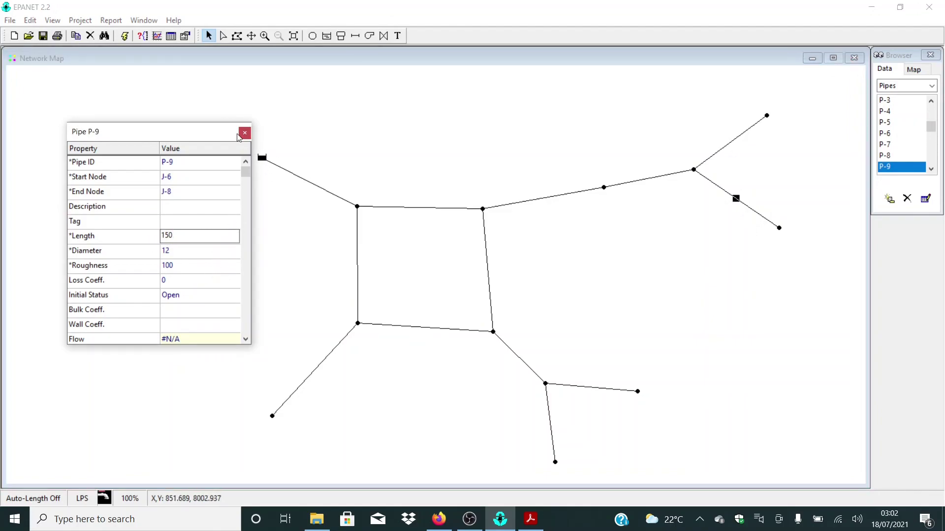
pyautogui.moveTo(217, 137); pyautogui.dragTo(715, 108)
pyautogui.click(622, 207)
pyautogui.click(742, 105)
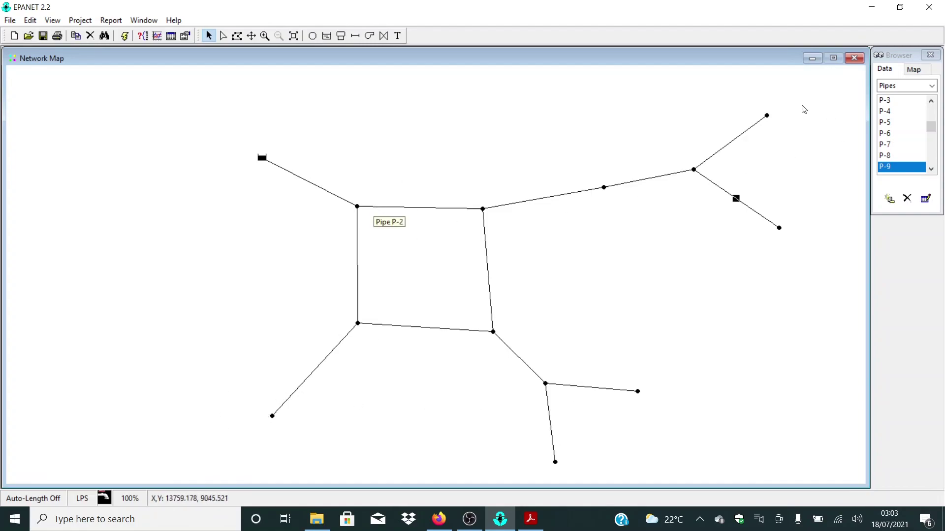
# - Set the base demand of the loop's upper junctions J-1 and J-2 to 1.2, moving the property window clear of the loop
pyautogui.doubleClick(357, 207)
pyautogui.click(675, 223)
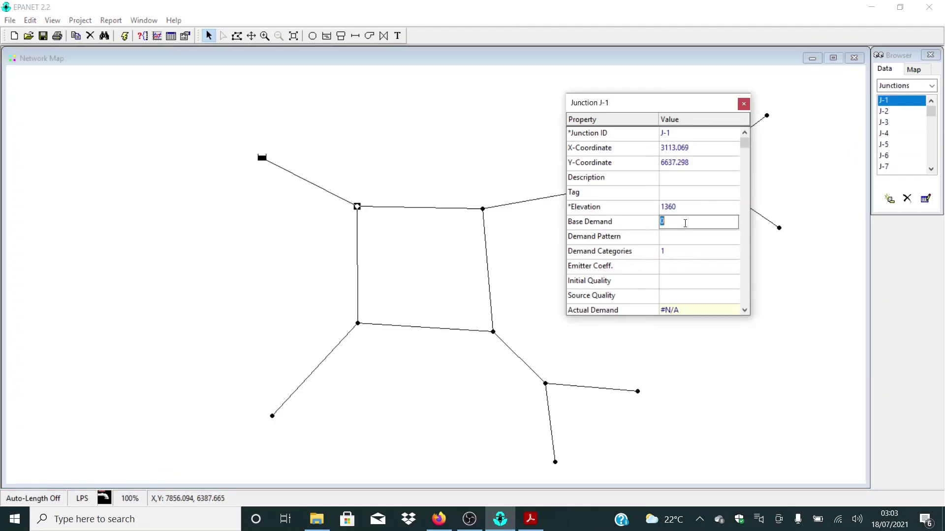
pyautogui.write('1.2')
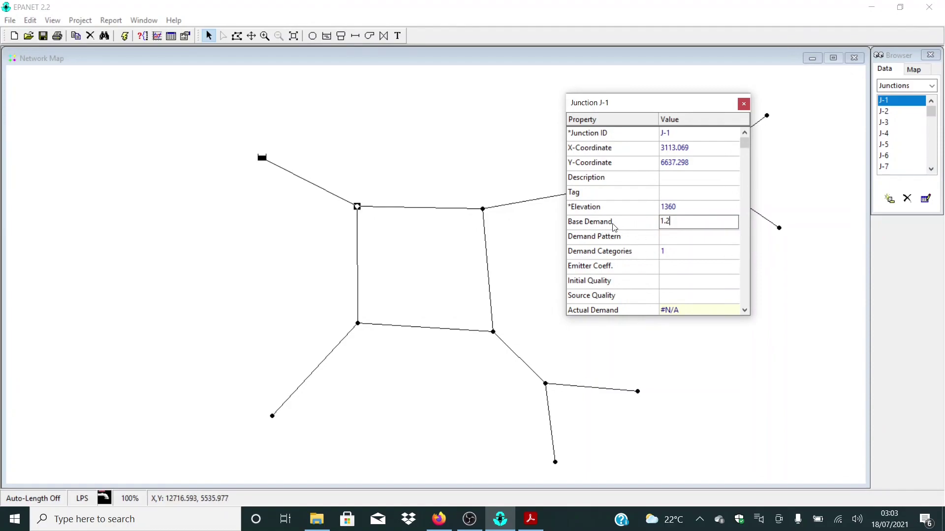
pyautogui.moveTo(682, 109); pyautogui.dragTo(781, 107)
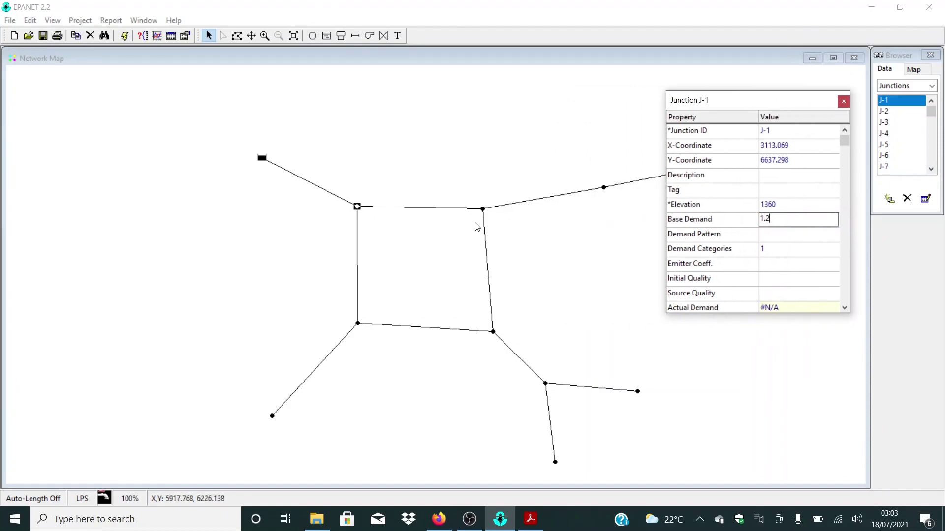
pyautogui.click(482, 209)
pyautogui.click(783, 220)
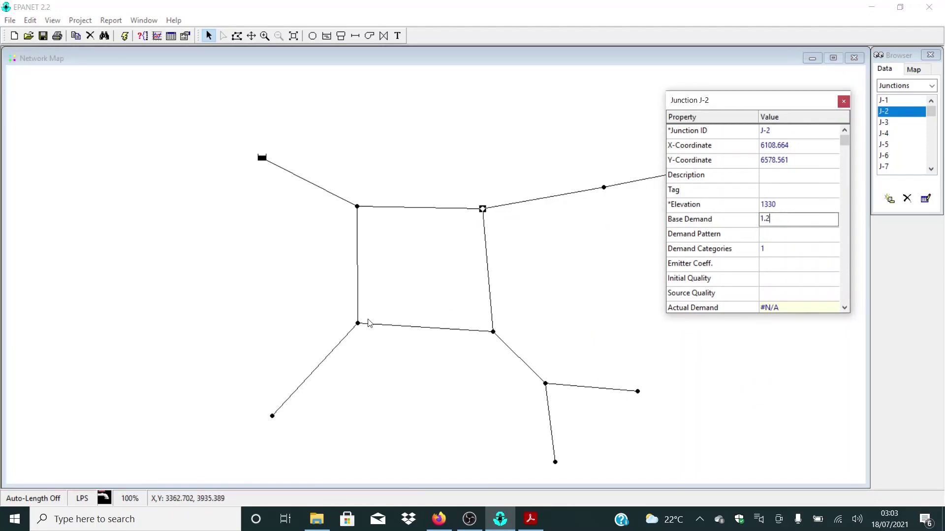
# - Set the base demand of the loop's lower junctions J-3 and J-4 to 1.2 and close the property window
pyautogui.click(358, 323)
pyautogui.click(790, 221)
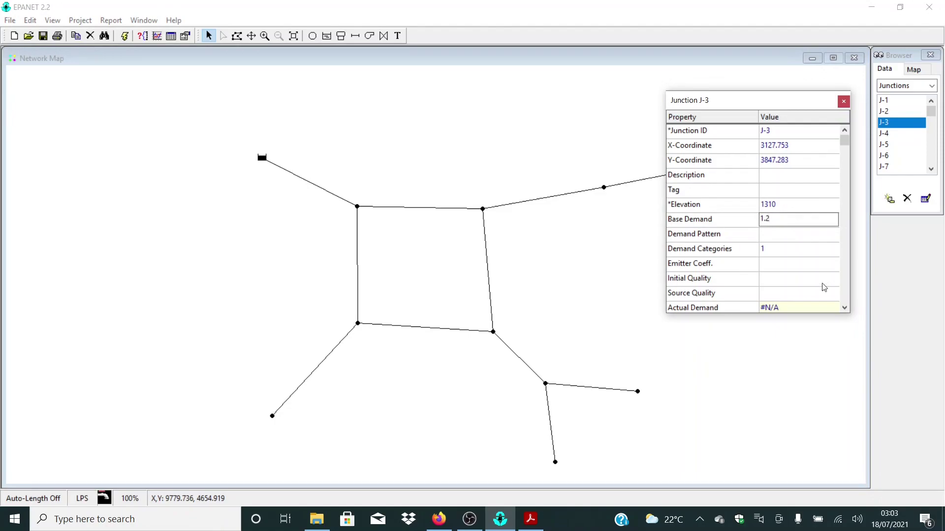
pyautogui.click(493, 332)
pyautogui.click(794, 220)
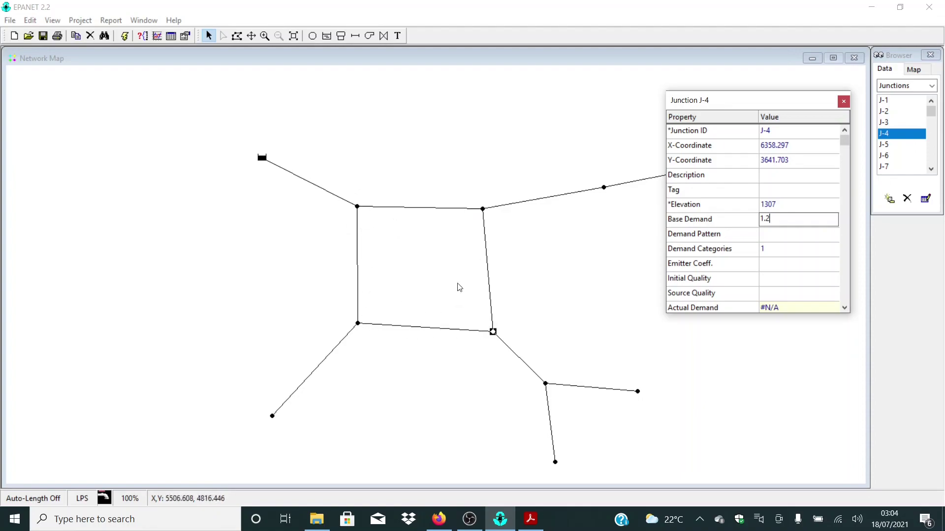
pyautogui.click(844, 101)
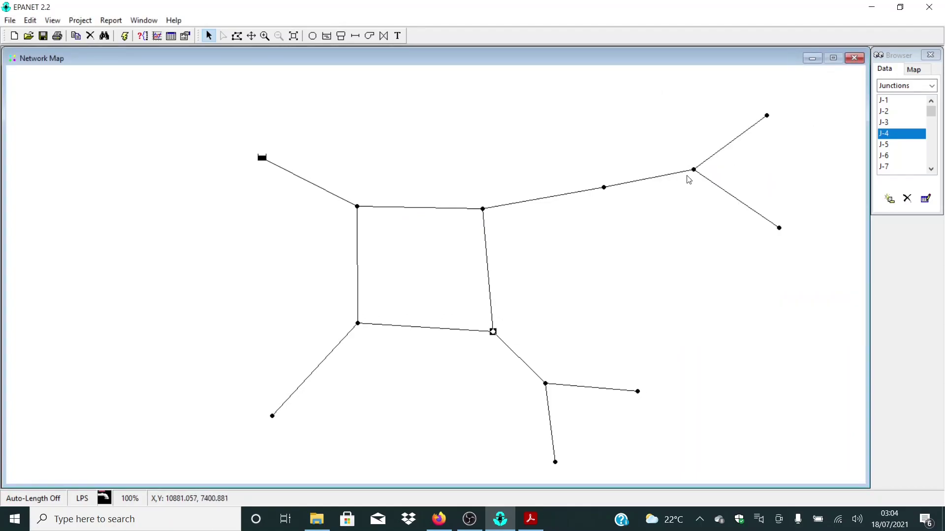
# - Set the base demand of J-7 to 0.7 and of J-8 to 0.35, moving the property window off the northeast branch
pyautogui.doubleClick(766, 116)
pyautogui.click(780, 219)
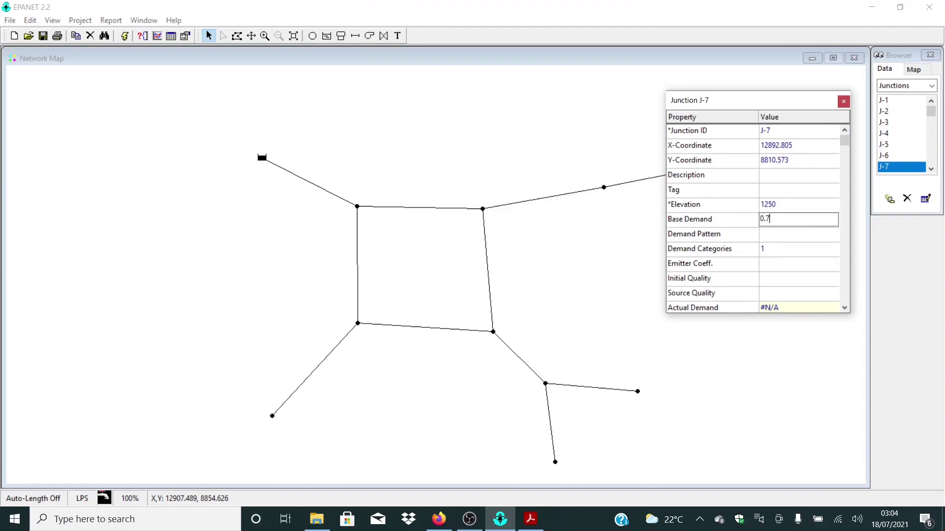
pyautogui.moveTo(782, 107); pyautogui.dragTo(582, 103)
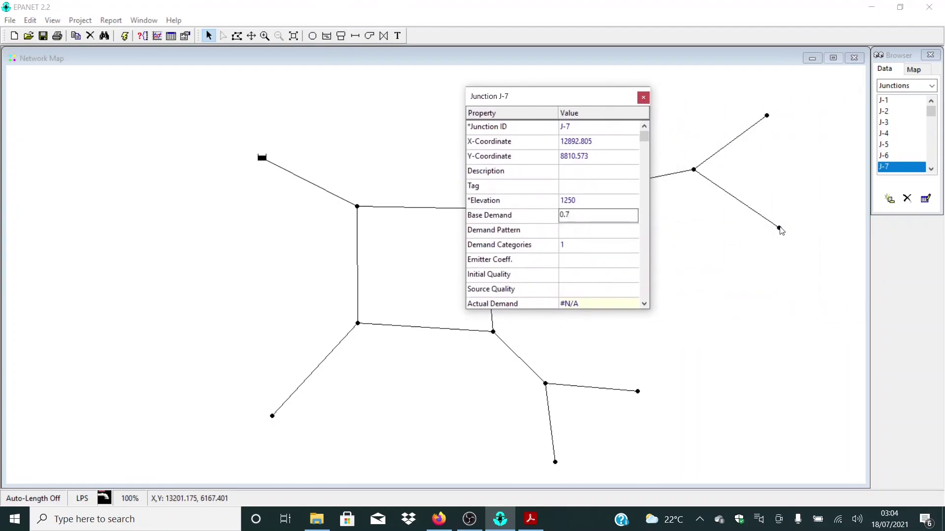
pyautogui.click(778, 228)
pyautogui.click(575, 214)
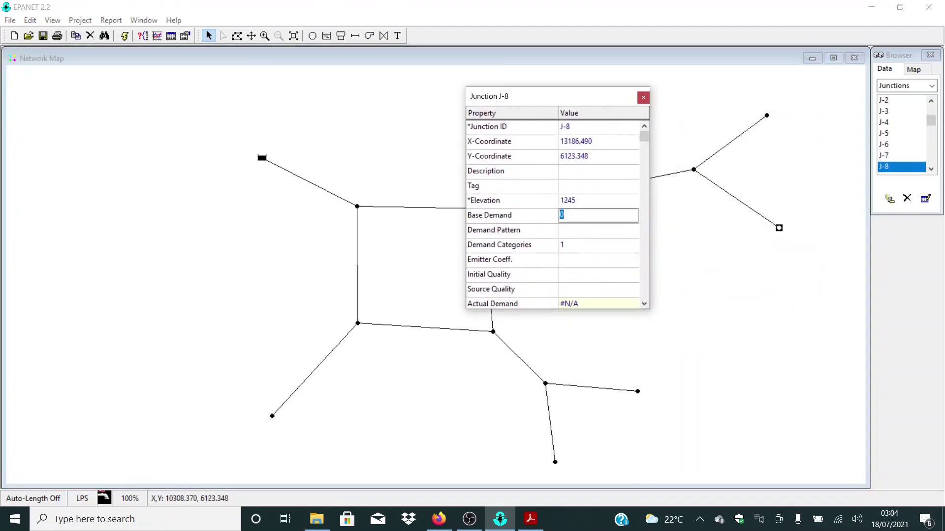
# - Set the base demand of the southeast branch's end junctions J-10 to 0.7 and J-11 to 0.35
pyautogui.click(640, 393)
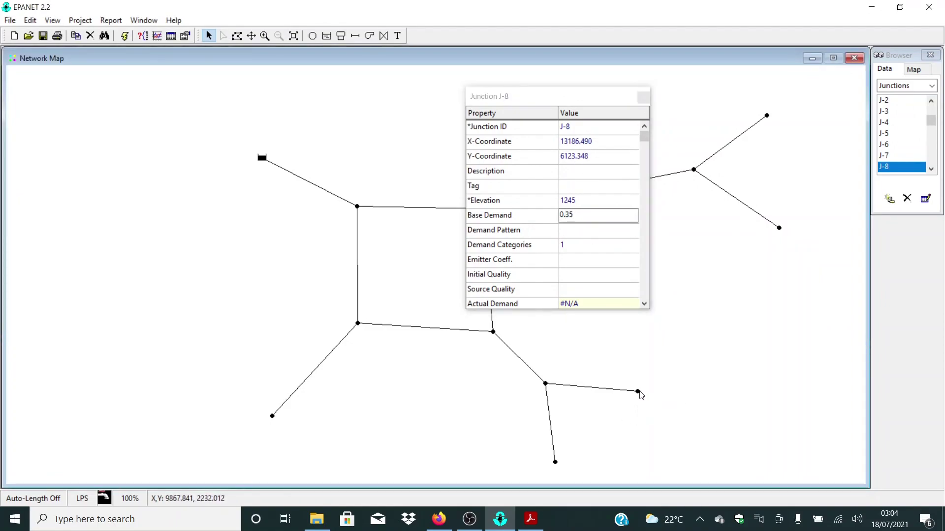
pyautogui.click(638, 391)
pyautogui.click(561, 214)
pyautogui.write('0.7')
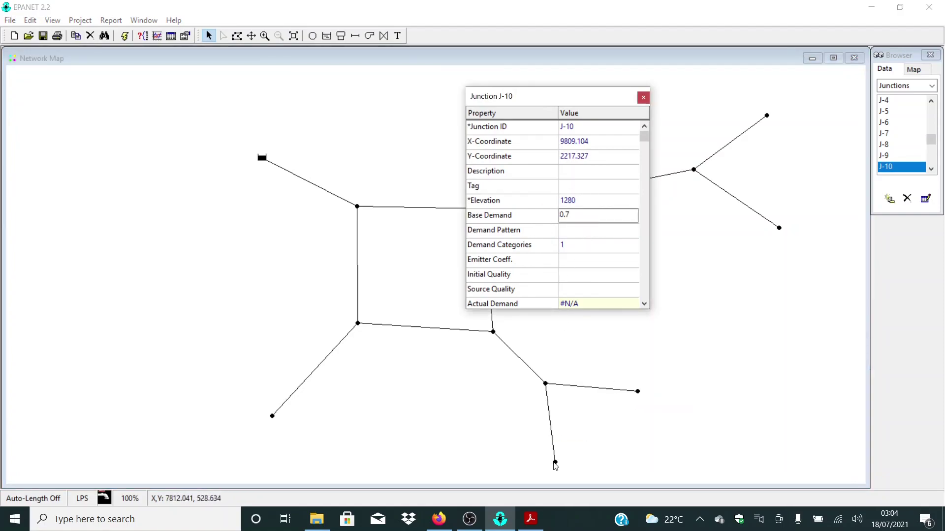
pyautogui.click(555, 463)
pyautogui.click(584, 218)
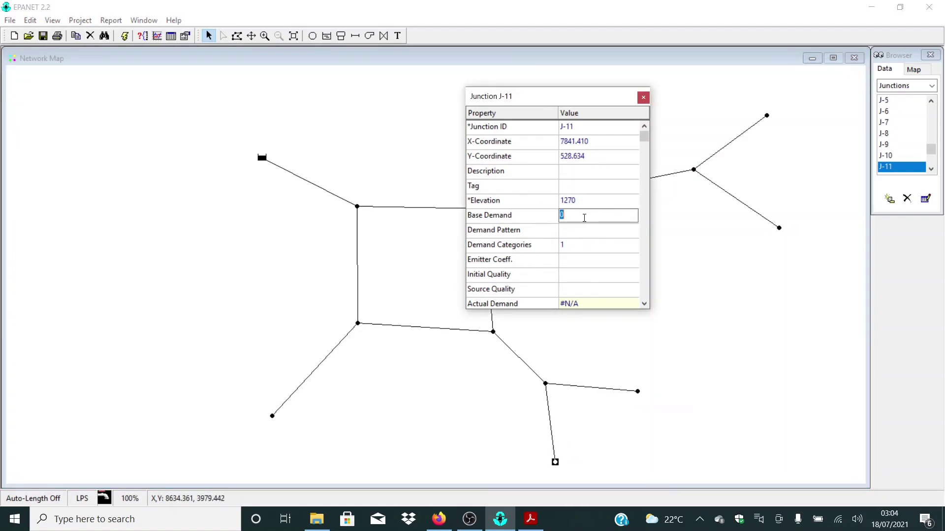
pyautogui.write('0.35')
# - Set the base demand of southwest end junction J-12 to 0.7 and close the property window
pyautogui.click(272, 416)
pyautogui.click(582, 216)
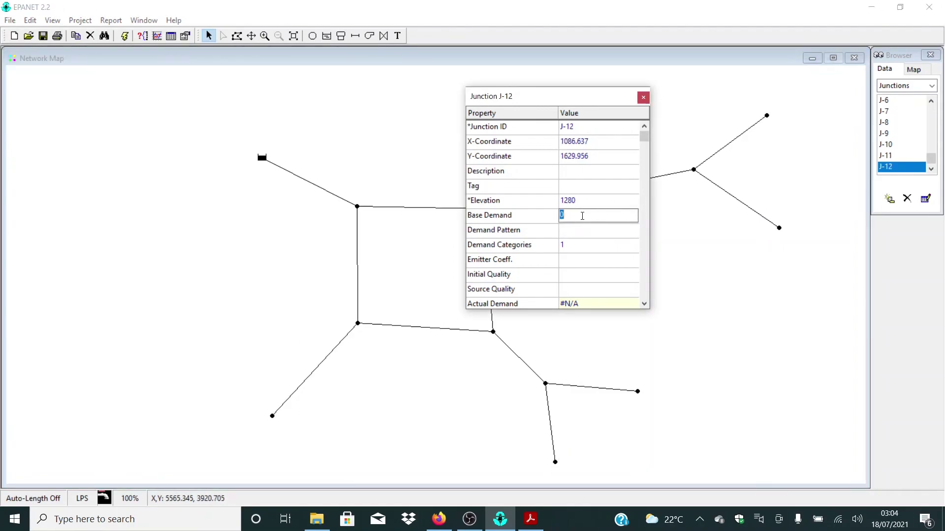
pyautogui.write('0.7')
pyautogui.click(643, 98)
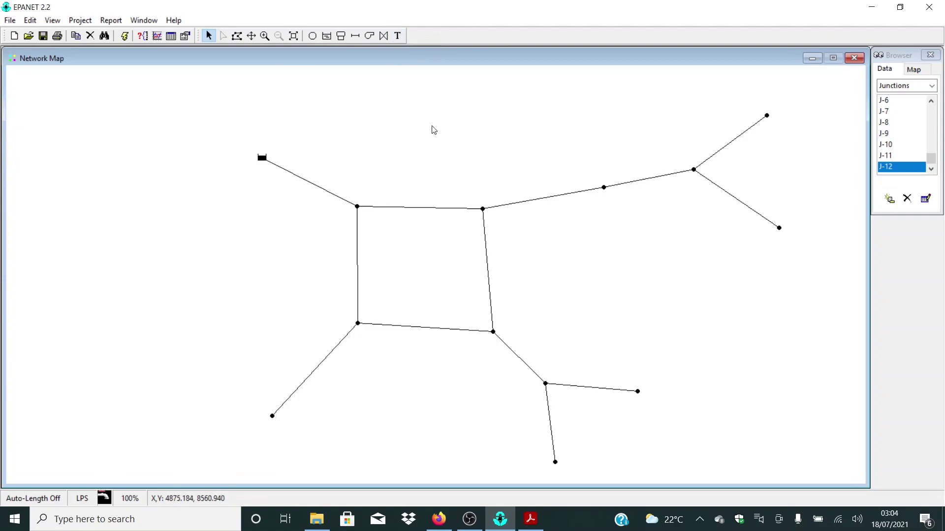
# - Add the map label "Small Town" inside the pipe loop
pyautogui.click(396, 37)
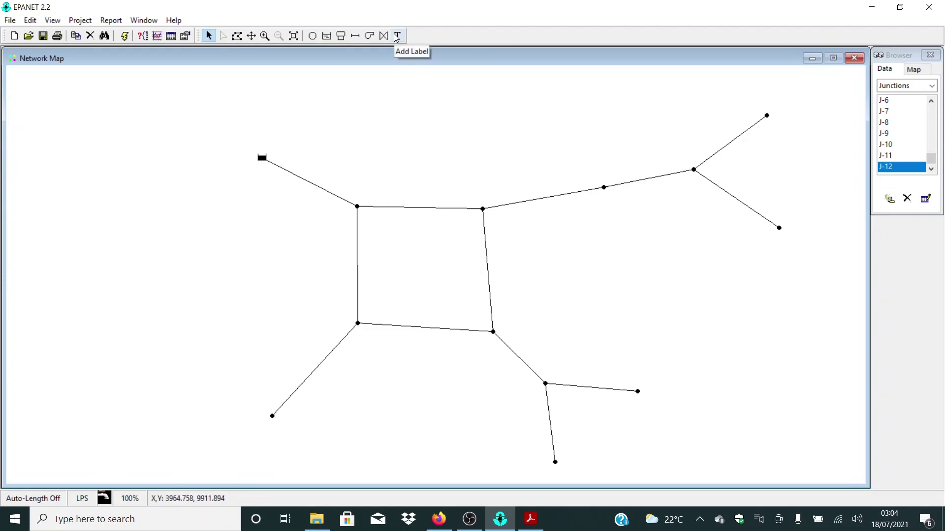
pyautogui.click(396, 267)
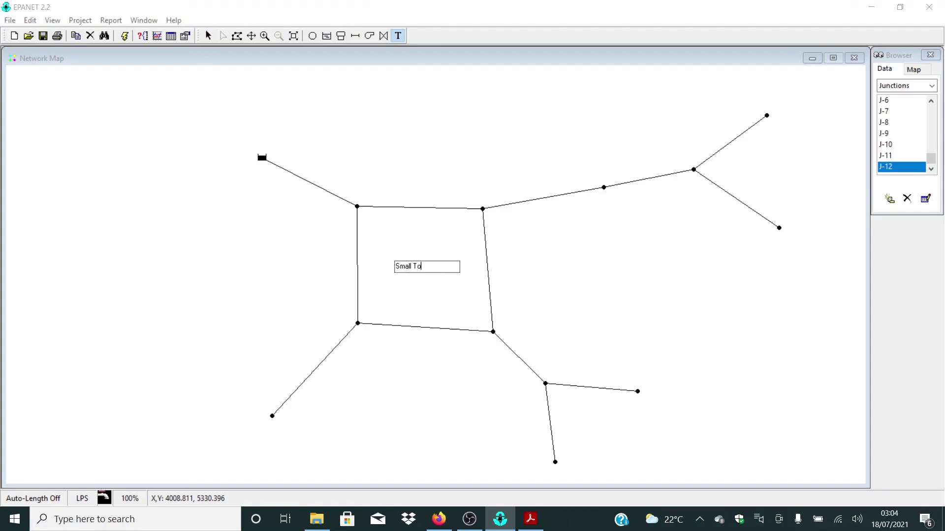
pyautogui.write('Small Town')
pyautogui.press('Return')
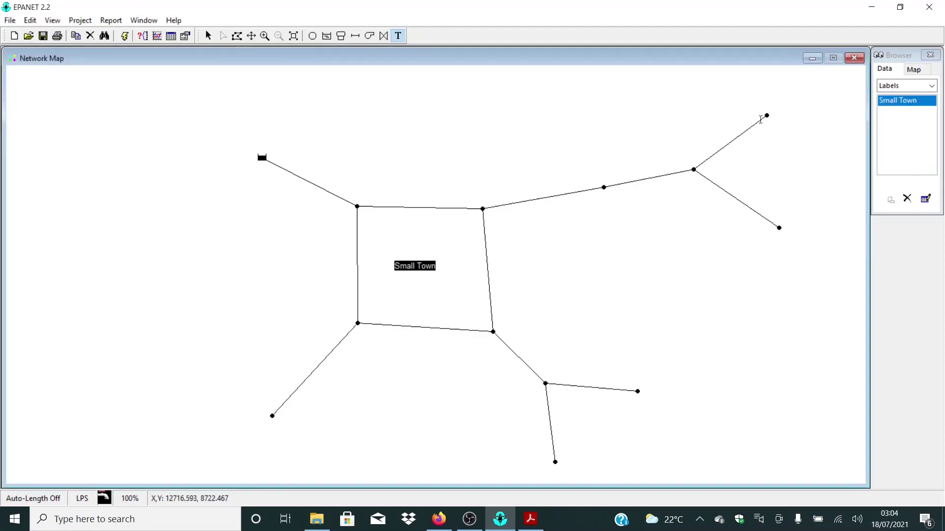
# - Label the northeast branch's upper end junction "DP" and its lower end junction "Cattle Trough"
pyautogui.click(791, 114)
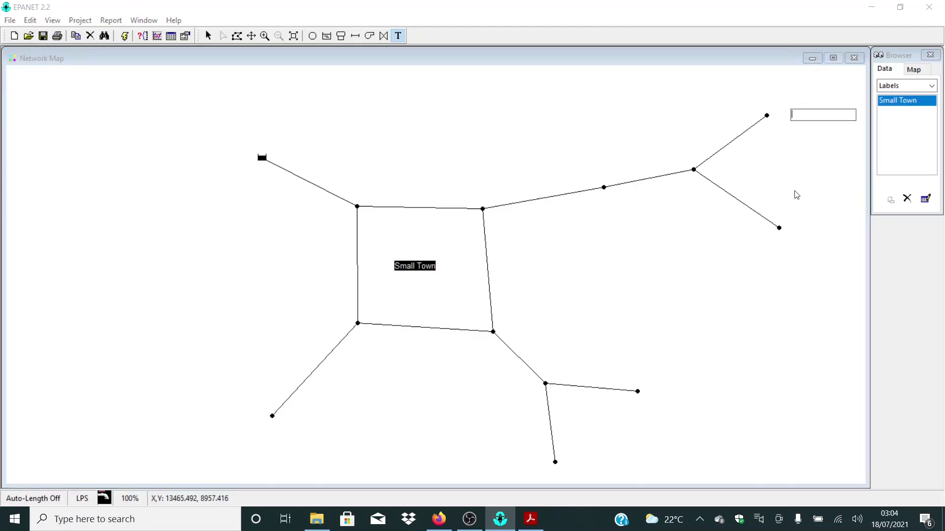
pyautogui.write('DP')
pyautogui.press('Return')
pyautogui.click(799, 237)
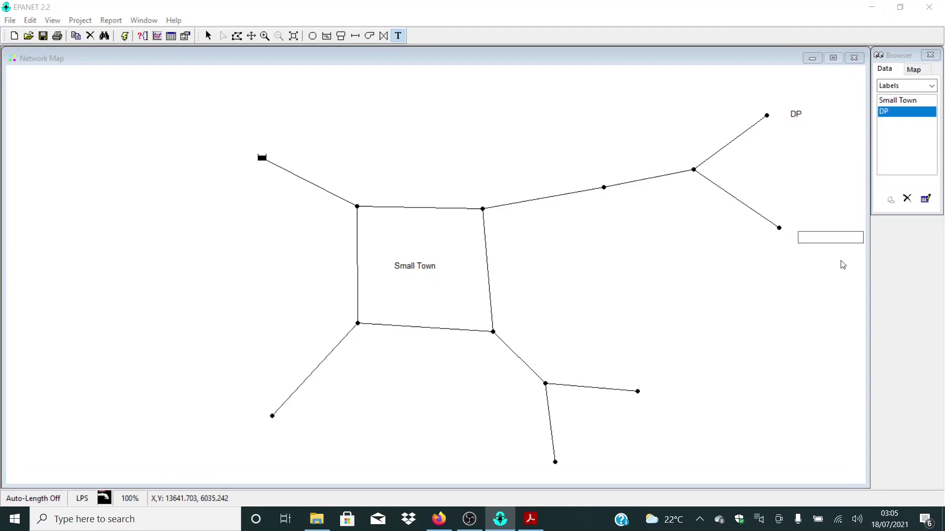
pyautogui.write('D')
pyautogui.write('Catt')
pyautogui.write('le Tr')
pyautogui.write('ough')
pyautogui.press('Return')
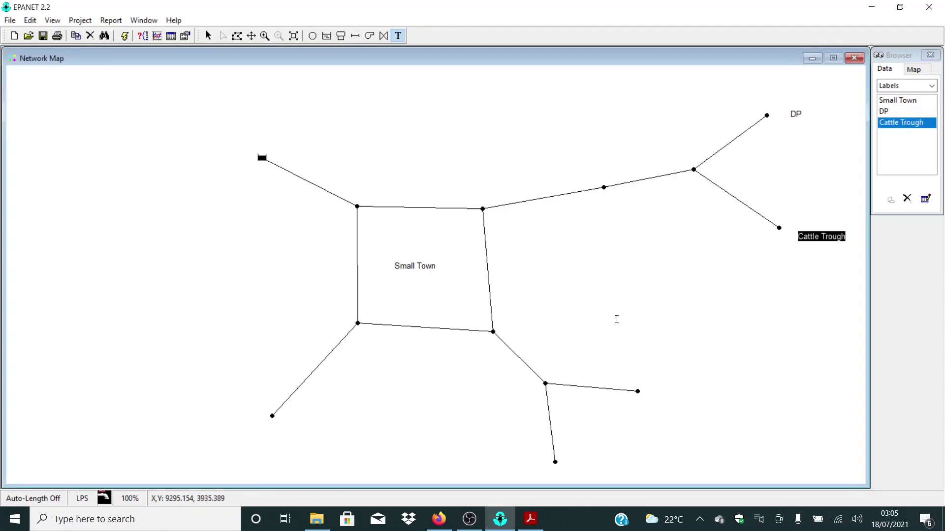
# - Label the southeast branch's right end junction "DP" and its lower end junction "Cattle Trough"
pyautogui.click(652, 394)
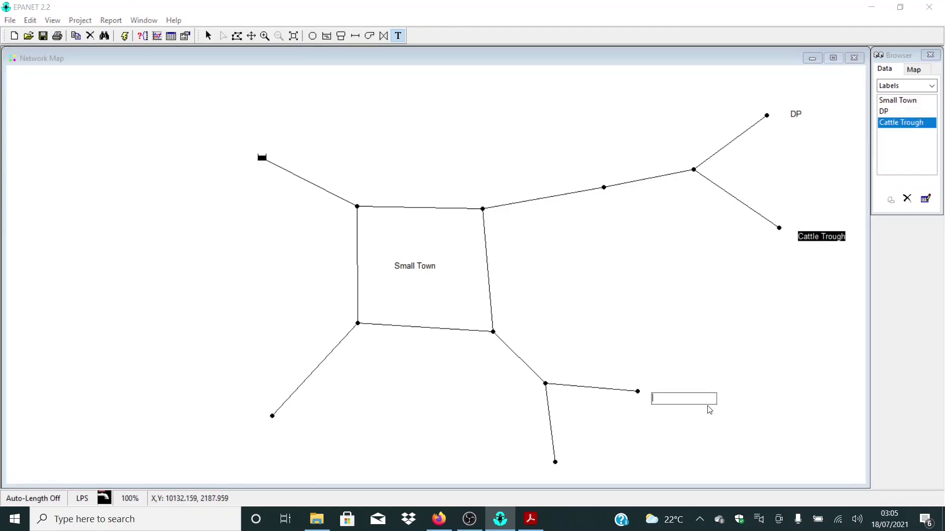
pyautogui.write('DP')
pyautogui.press('Return')
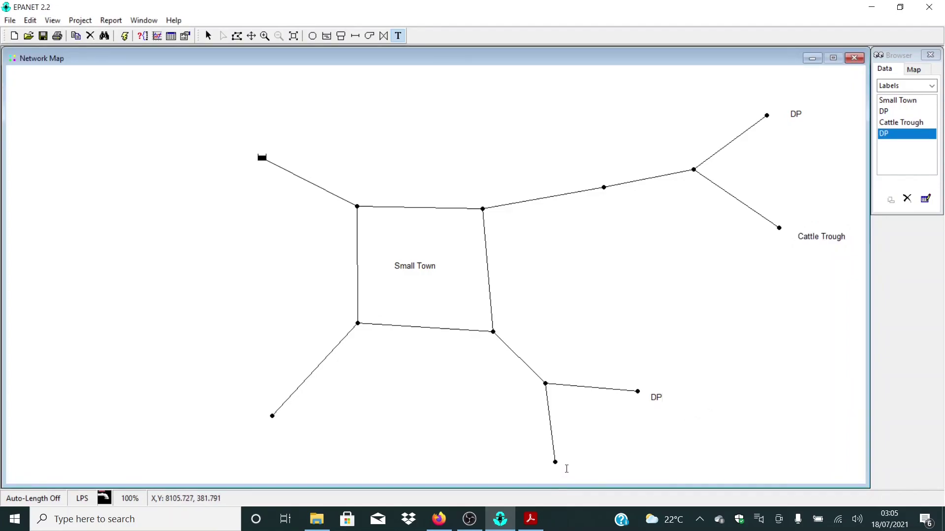
pyautogui.click(565, 466)
pyautogui.write('C')
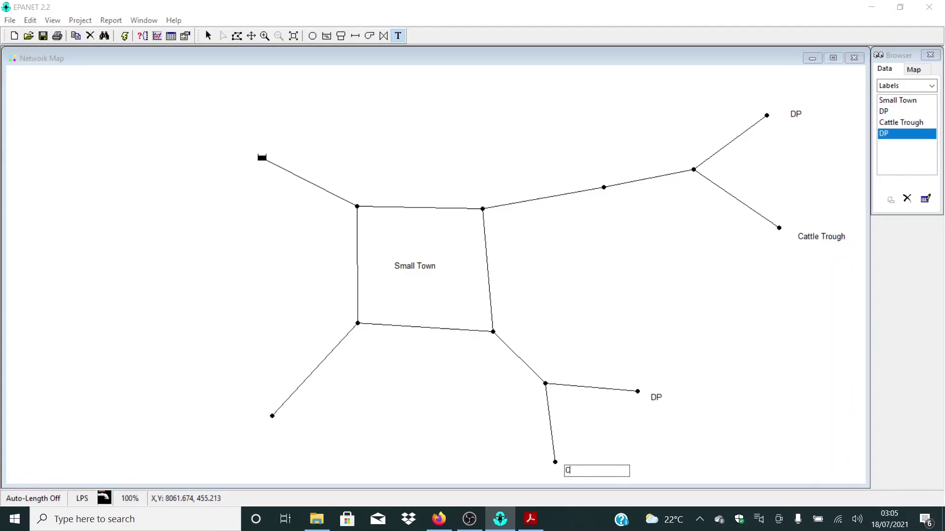
pyautogui.write('attle Trough')
pyautogui.press('Return')
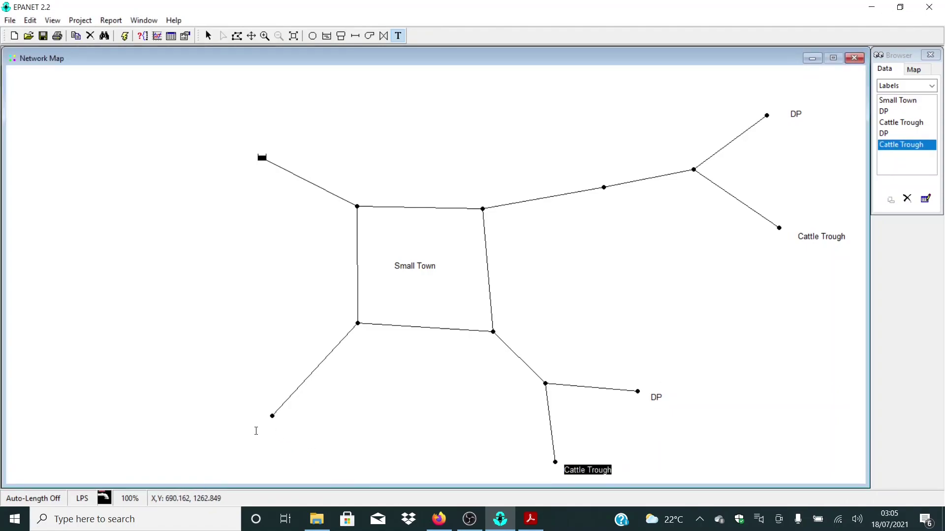
# - Add the label "Primary School" below the southwest end junction and return to object selection
pyautogui.click(241, 445)
pyautogui.write('P')
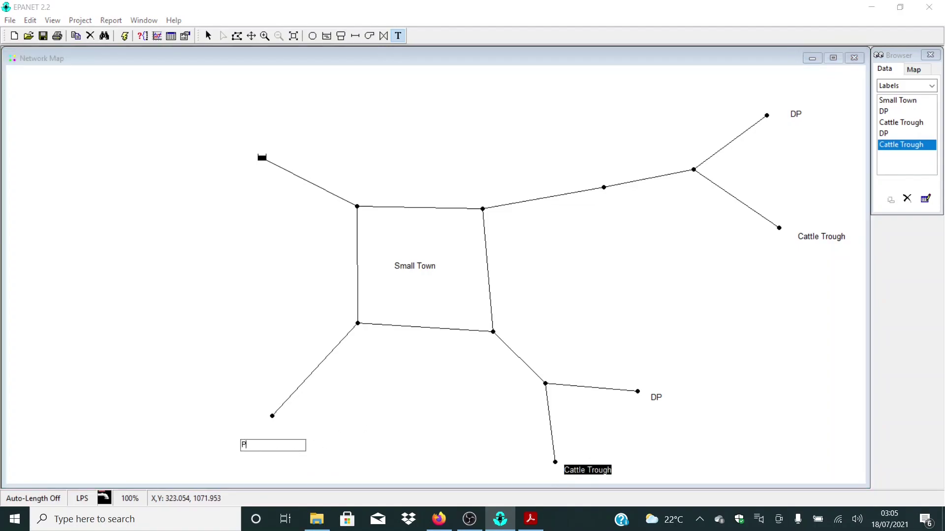
pyautogui.write('rimary School')
pyautogui.press('Return')
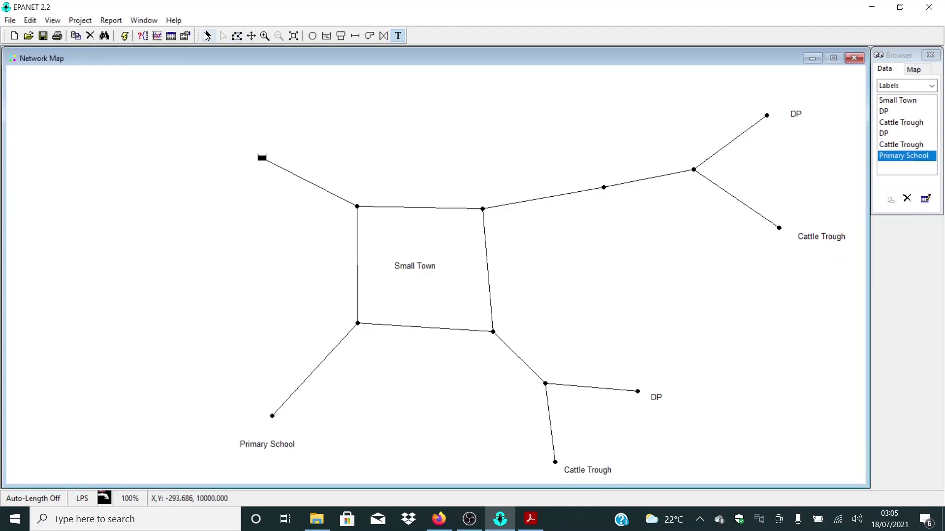
pyautogui.click(207, 36)
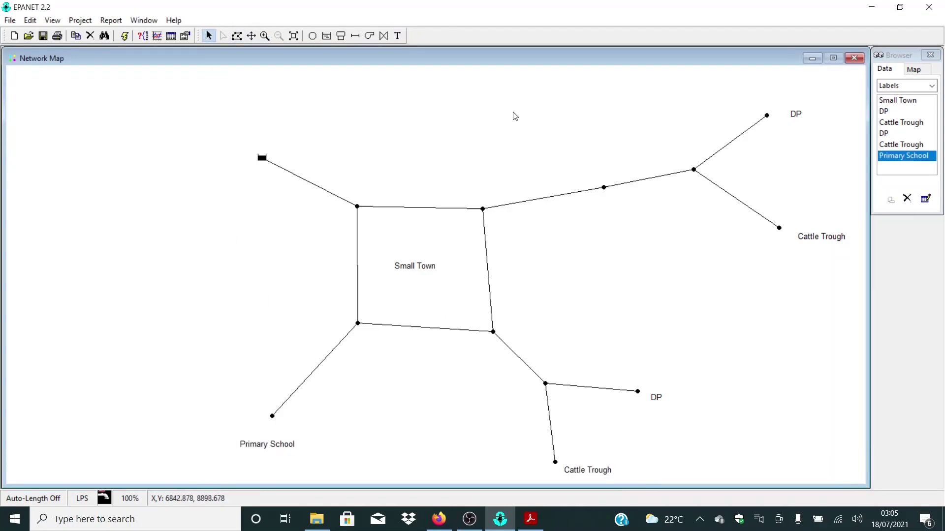
# - Set the font size of the northeast branch's DP and Cattle Trough labels to 11
pyautogui.doubleClick(797, 114)
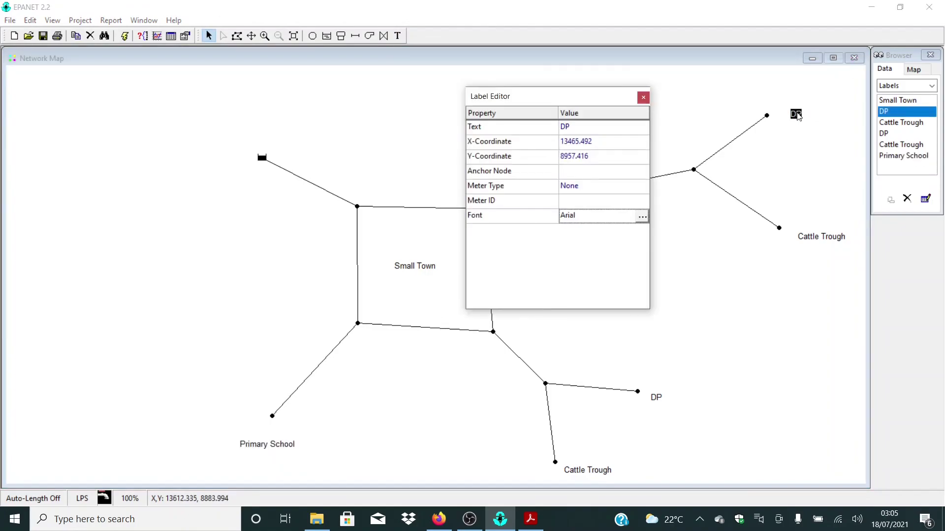
pyautogui.click(642, 217)
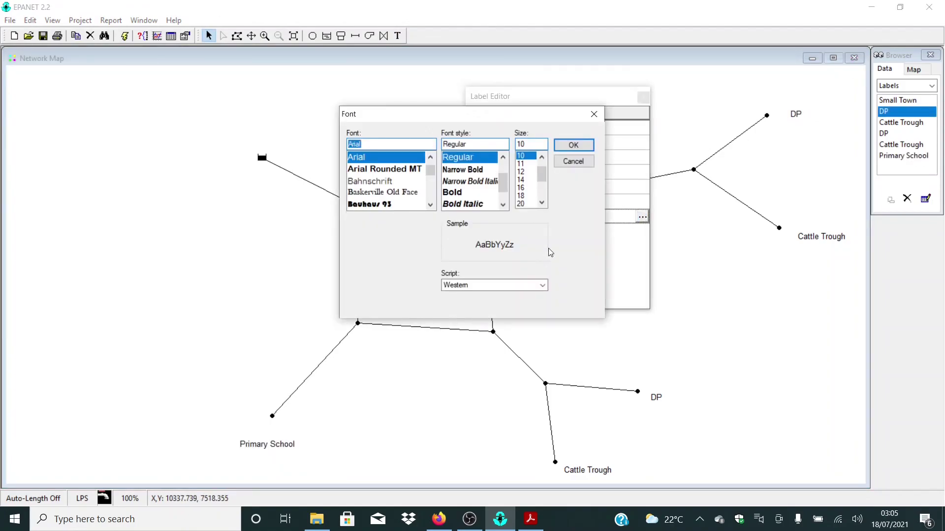
pyautogui.click(523, 172)
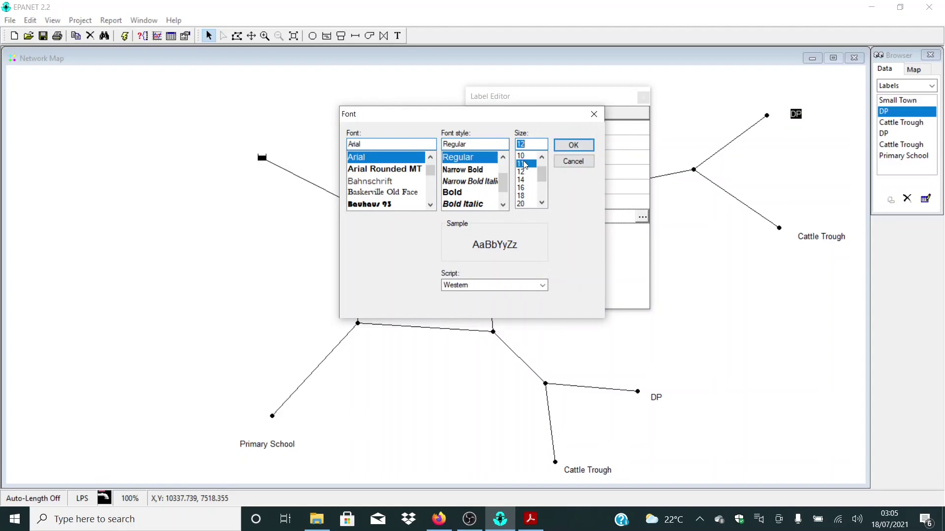
pyautogui.click(571, 146)
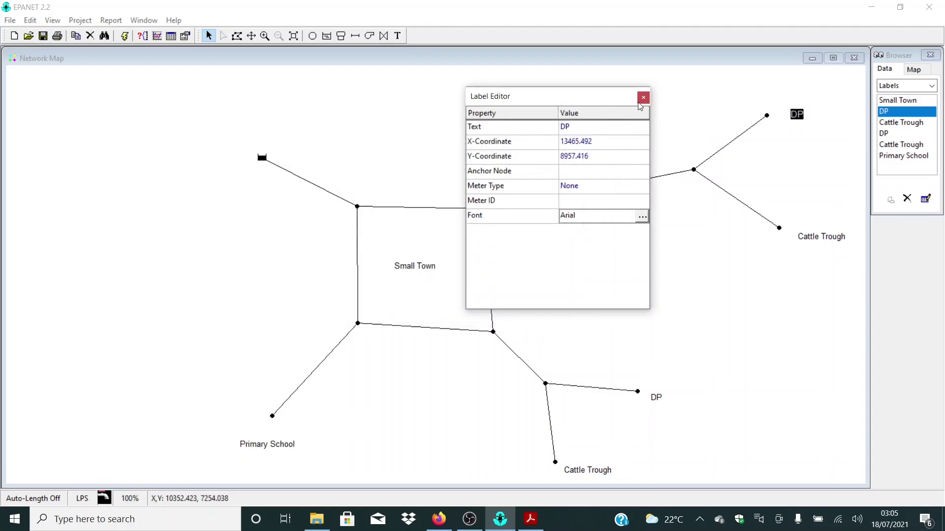
pyautogui.click(821, 236)
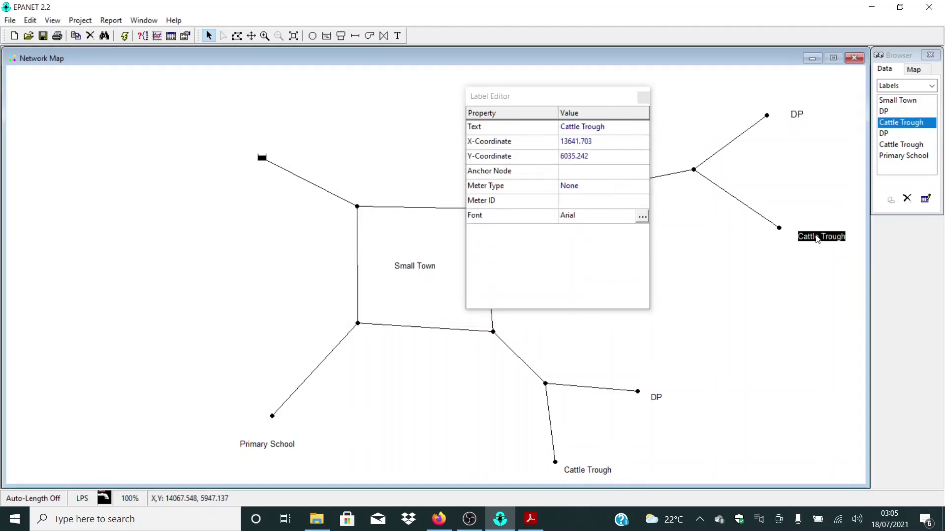
pyautogui.click(641, 217)
pyautogui.click(522, 164)
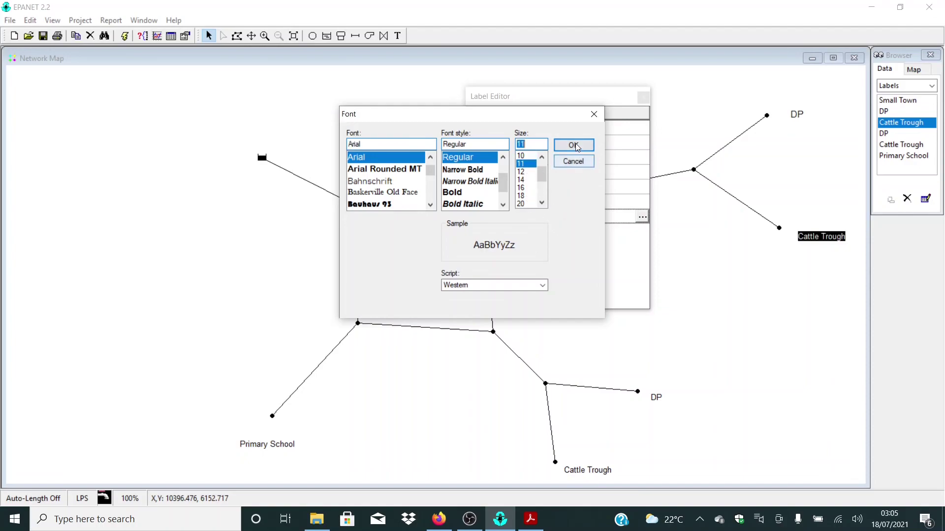
pyautogui.click(574, 145)
# - Set the font size of the southeast branch's DP and Cattle Trough labels to 11
pyautogui.click(655, 397)
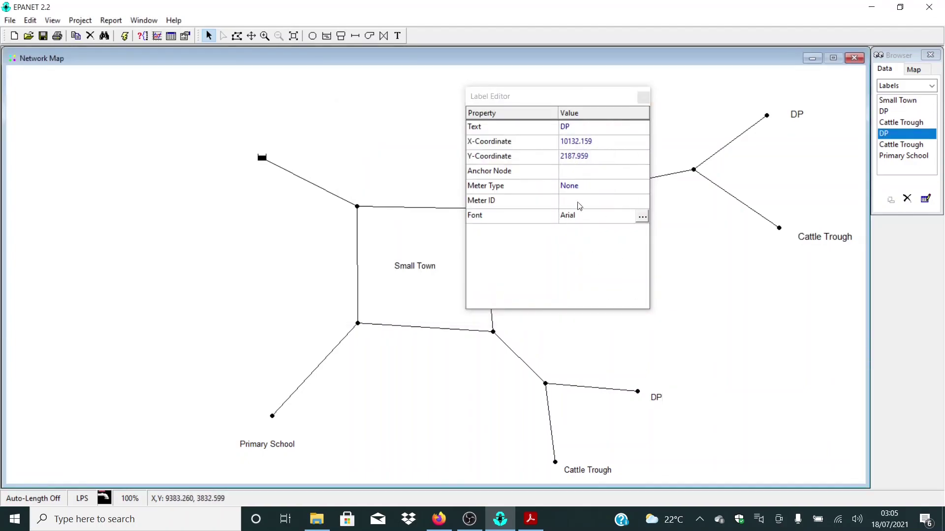
pyautogui.click(642, 217)
pyautogui.click(524, 164)
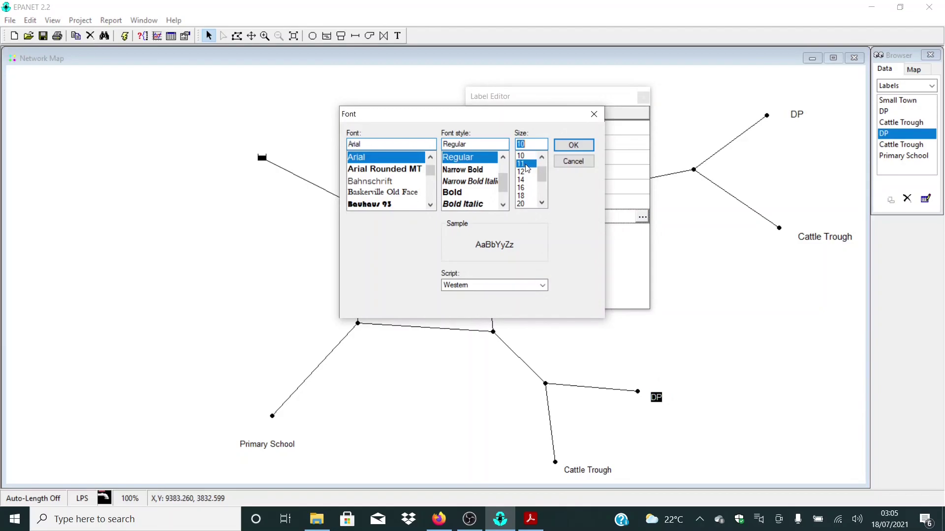
pyautogui.click(574, 145)
pyautogui.click(596, 471)
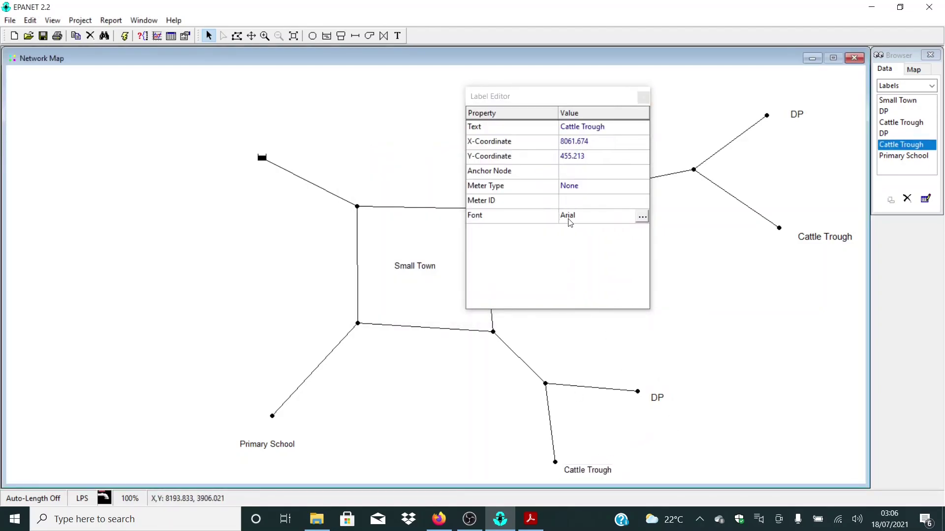
pyautogui.click(642, 217)
pyautogui.click(525, 165)
pyautogui.click(563, 147)
# - Set the Primary School label's font size to 11 and close the label editor
pyautogui.click(273, 445)
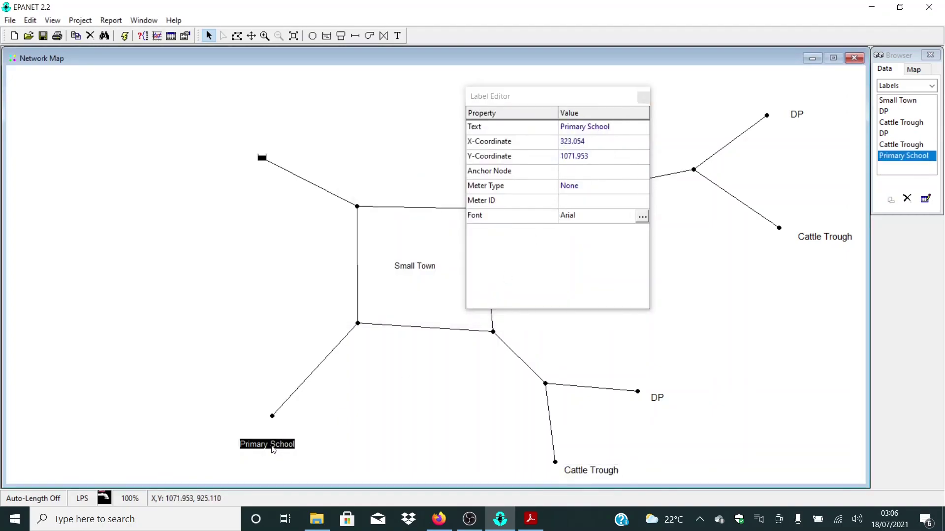
pyautogui.click(642, 217)
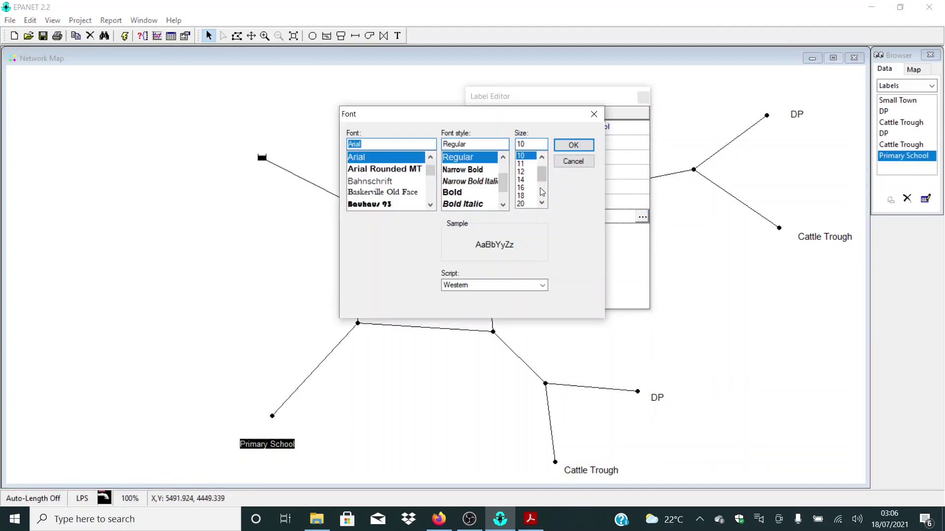
pyautogui.click(522, 164)
pyautogui.click(566, 143)
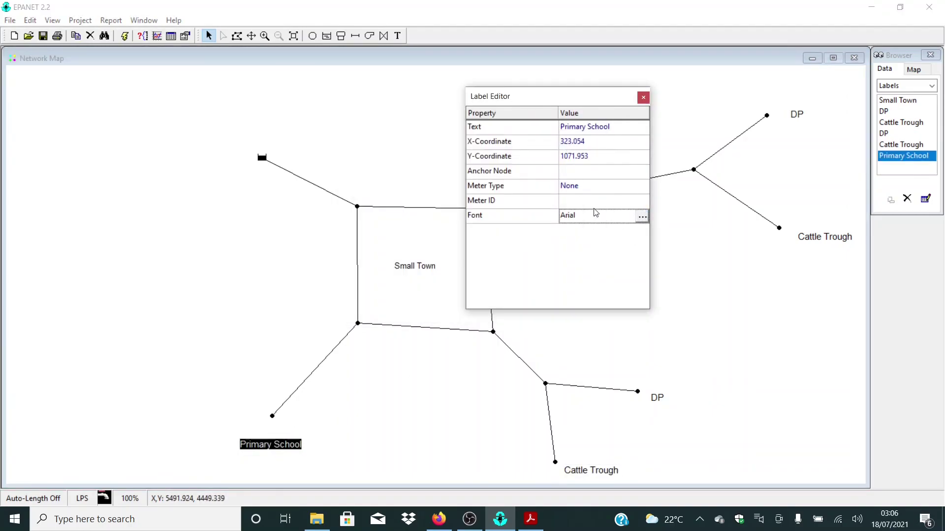
pyautogui.click(643, 97)
# - Add the label "Source/River" above the reservoir and return to object selection
pyautogui.click(398, 36)
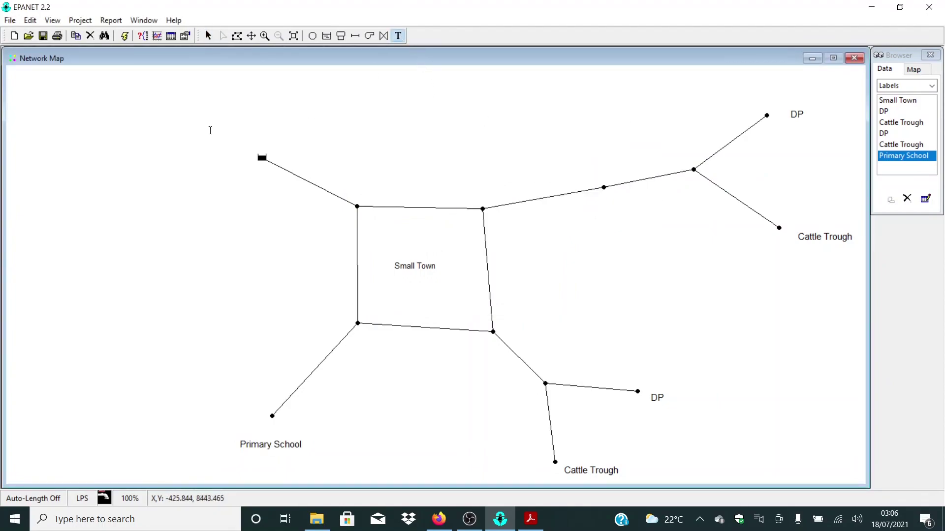
pyautogui.click(210, 132)
pyautogui.write('Source/')
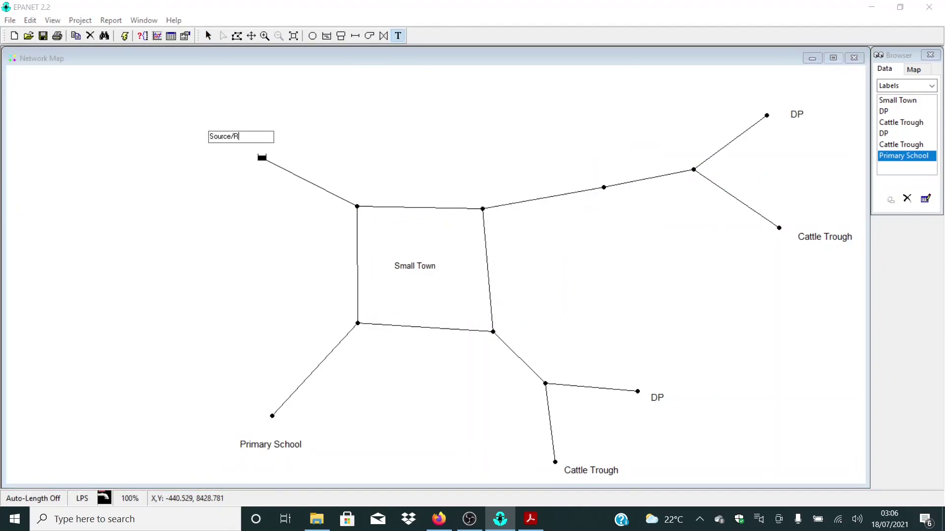
pyautogui.write('River')
pyautogui.press('Return')
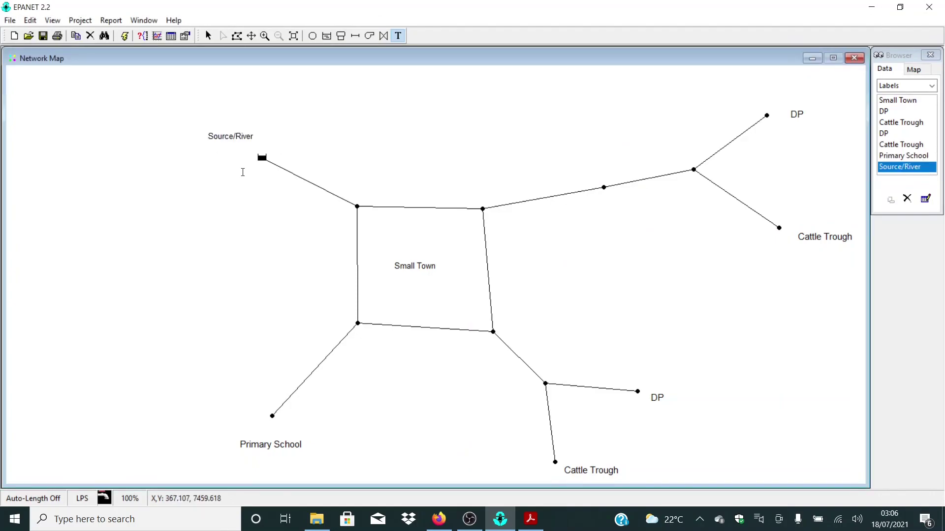
pyautogui.click(209, 36)
# - Set the font size of the Source/River label to 11 and close the label editor
pyautogui.click(229, 139)
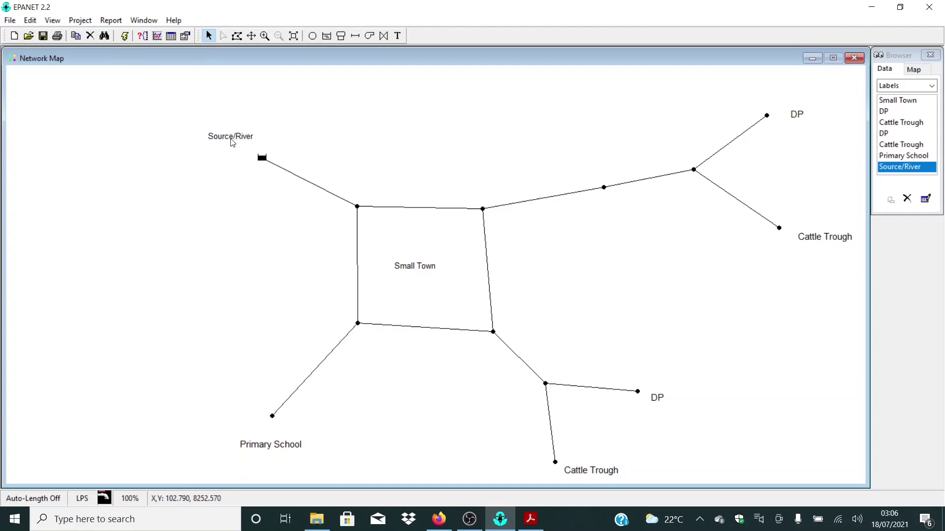
pyautogui.doubleClick(229, 139)
pyautogui.click(642, 217)
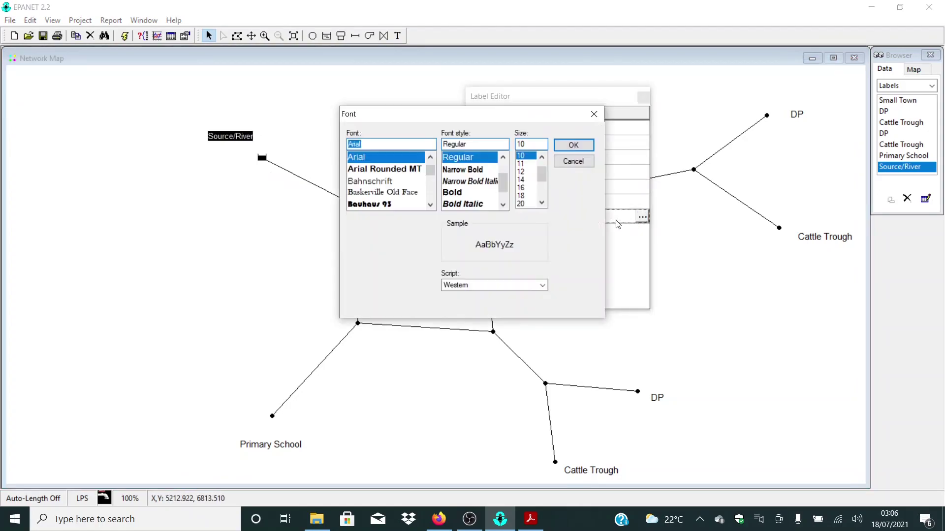
pyautogui.click(522, 171)
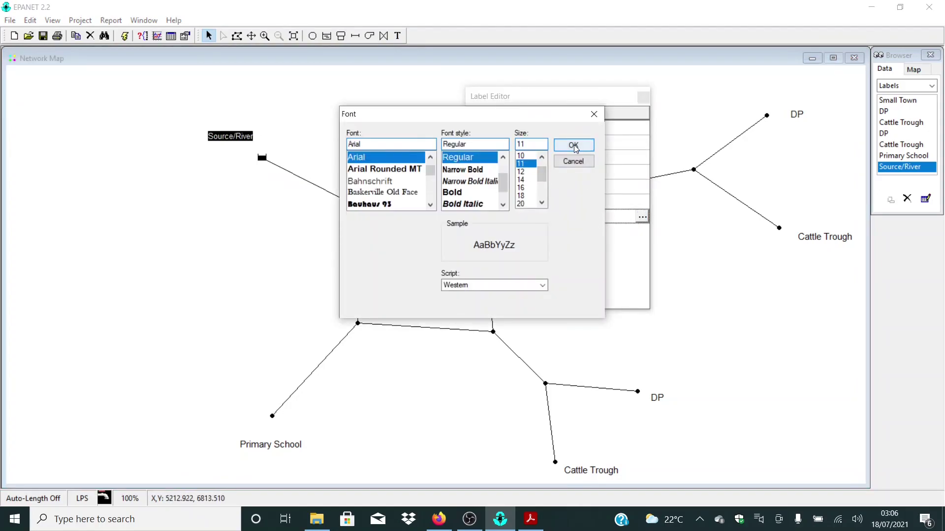
pyautogui.click(574, 145)
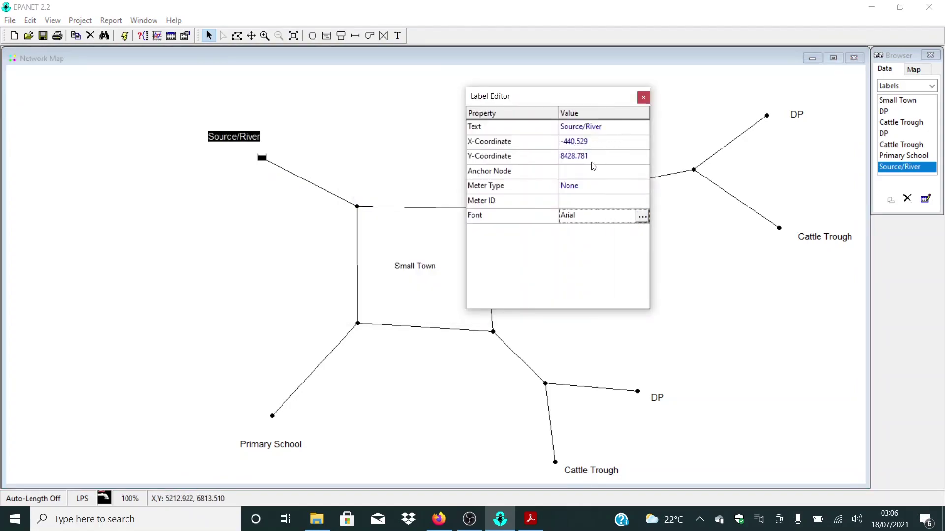
pyautogui.click(643, 97)
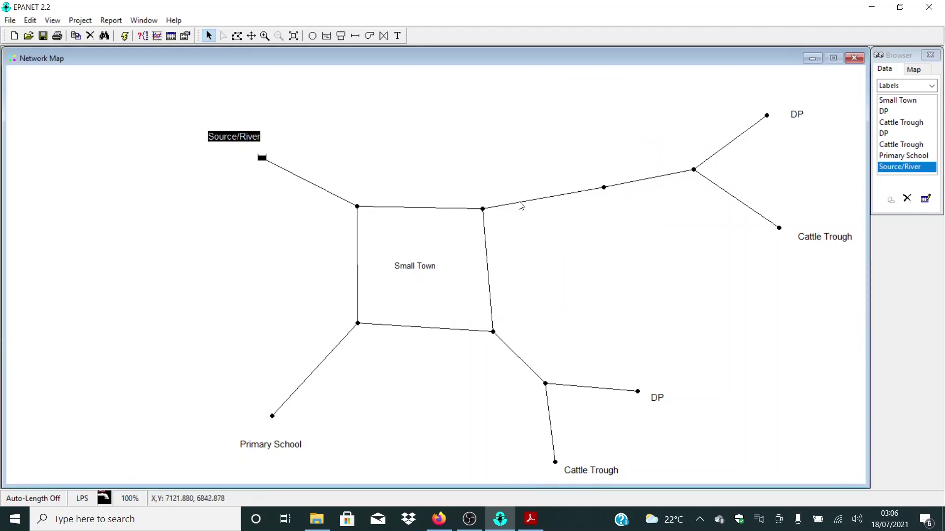
# - Set the font size of the Small Town label to 11 and close the label editor
pyautogui.doubleClick(426, 268)
pyautogui.click(640, 215)
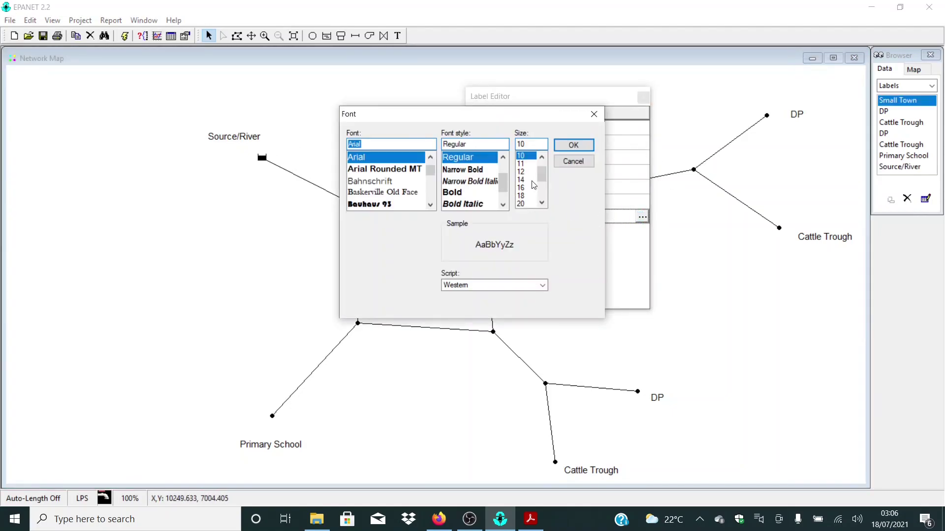
pyautogui.click(522, 164)
pyautogui.click(562, 147)
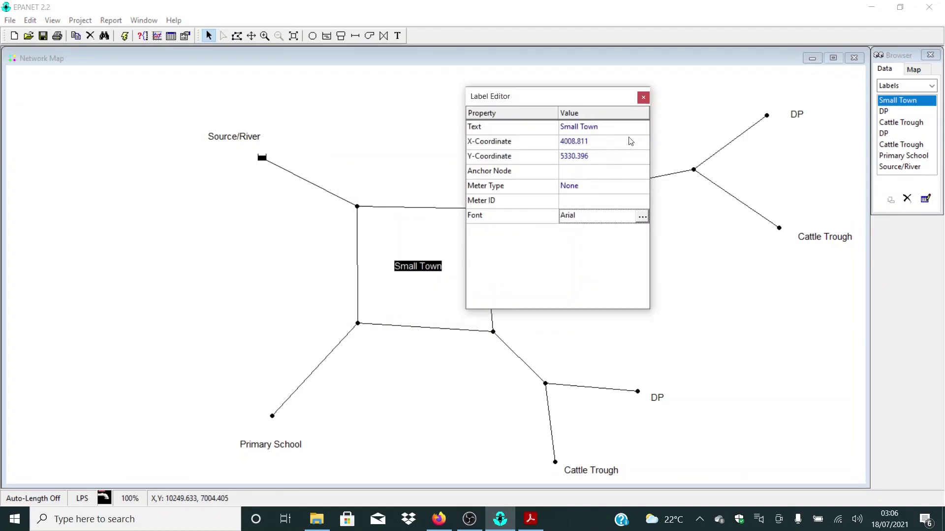
pyautogui.click(643, 97)
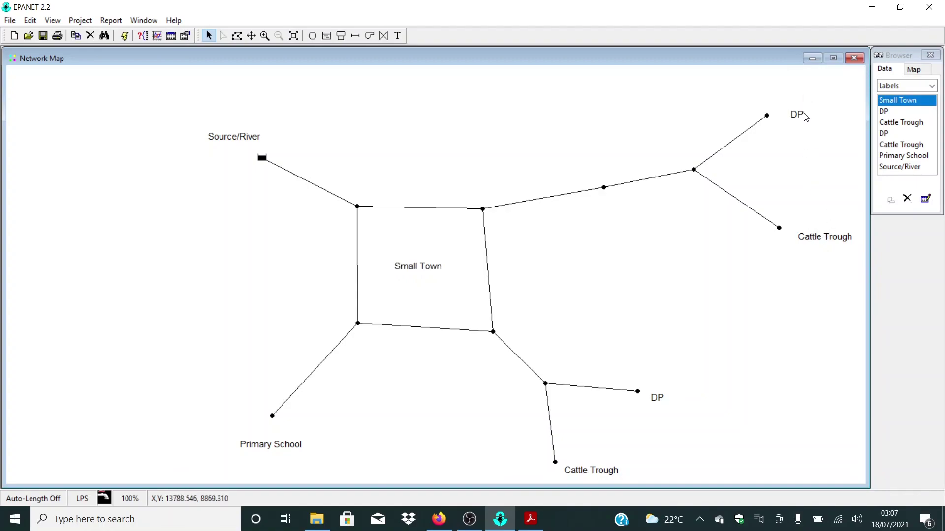
# - Review the properties of the northeast branch's DP junction and select the neighbouring Cattle Trough junction
pyautogui.click(766, 117)
pyautogui.doubleClick(767, 117)
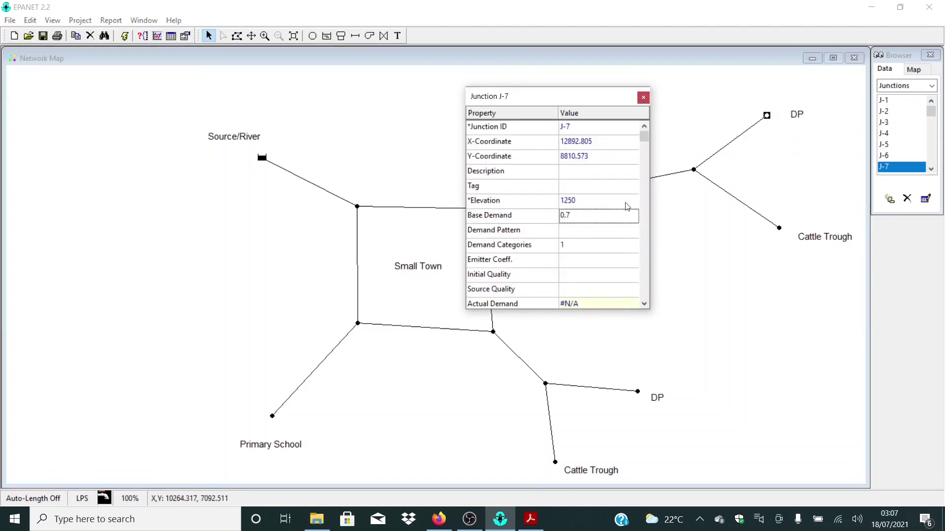
pyautogui.click(645, 94)
pyautogui.click(779, 228)
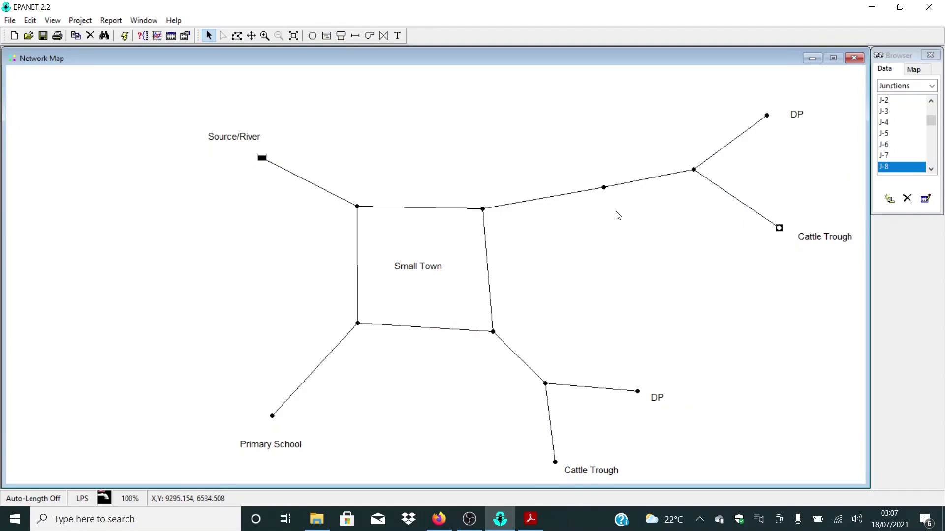
# - Inspect the roughness property of pipe P-6, which leads northeast from the town loop, and close its editor
pyautogui.doubleClick(563, 198)
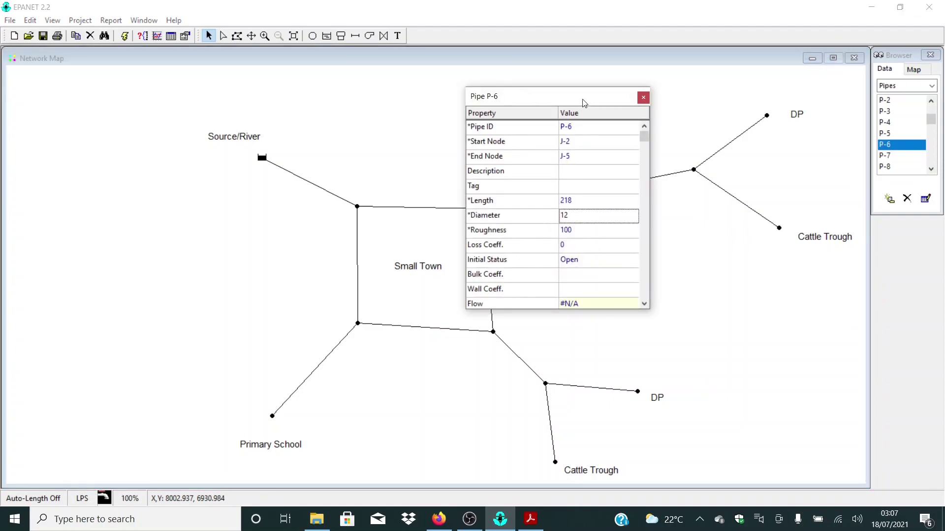
pyautogui.moveTo(583, 101); pyautogui.dragTo(639, 91)
pyautogui.click(562, 224)
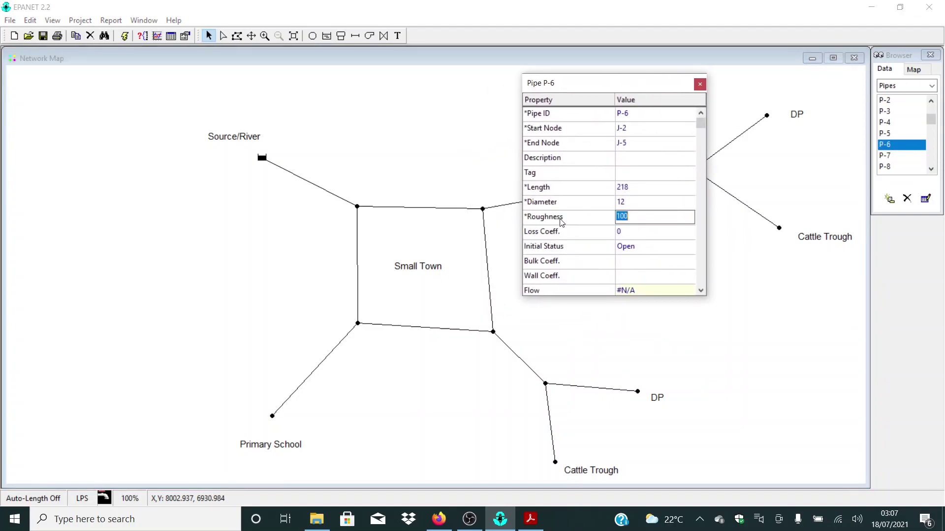
pyautogui.click(656, 218)
pyautogui.doubleClick(635, 216)
pyautogui.click(699, 84)
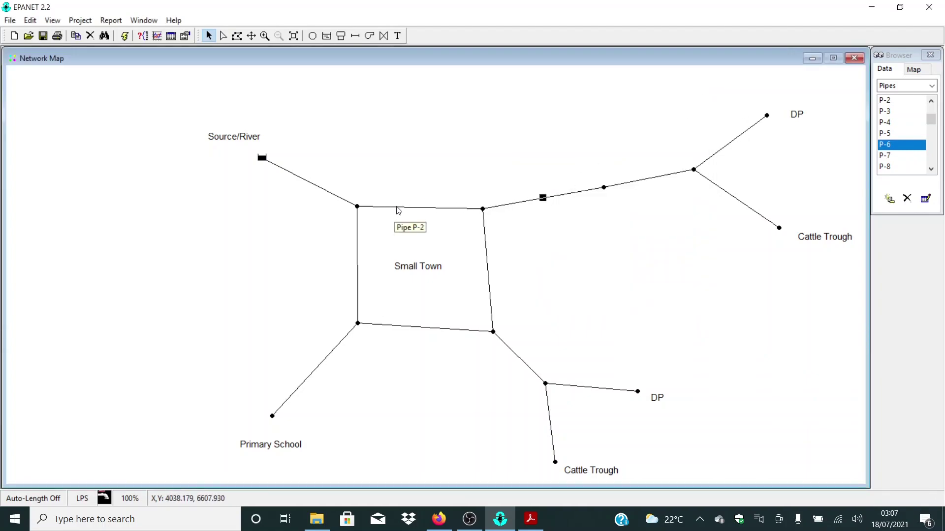
# - Inspect the properties of pipes P-2, P-1 and P-8 one after another, closing each editor
pyautogui.doubleClick(398, 208)
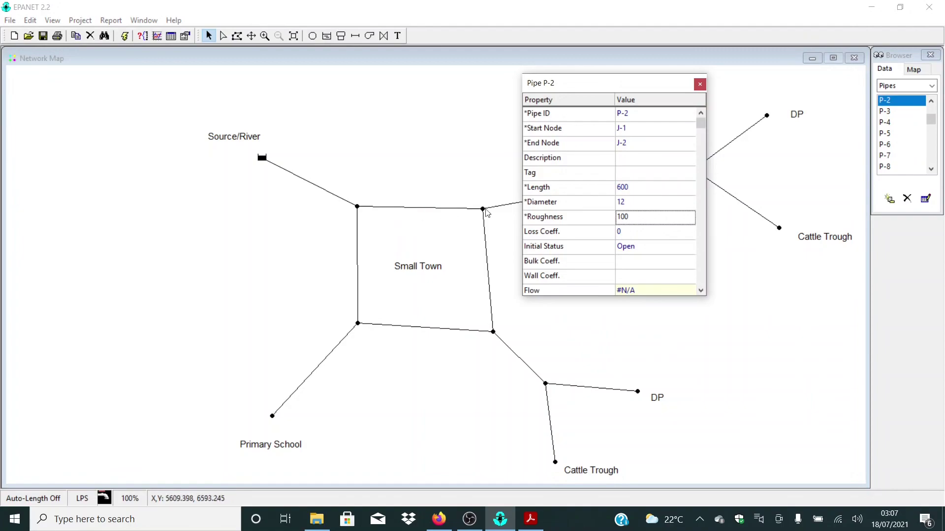
pyautogui.click(699, 84)
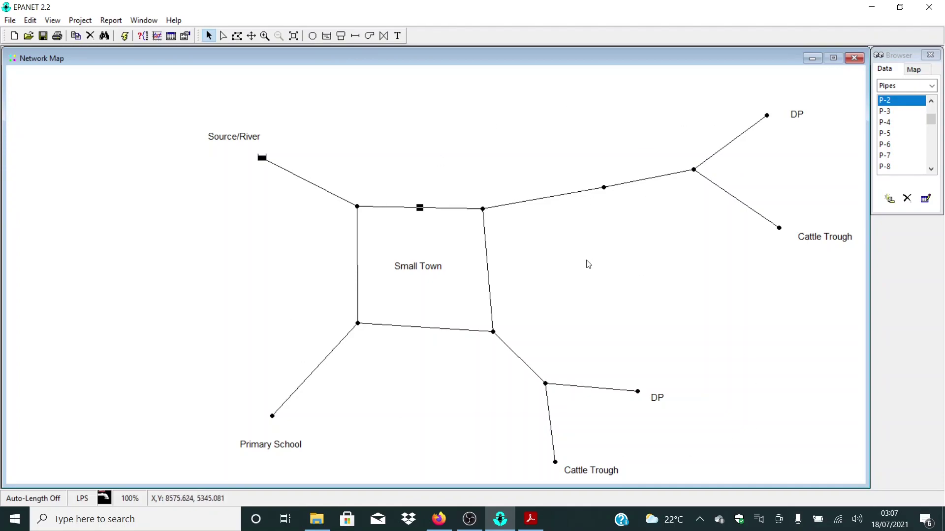
pyautogui.doubleClick(297, 180)
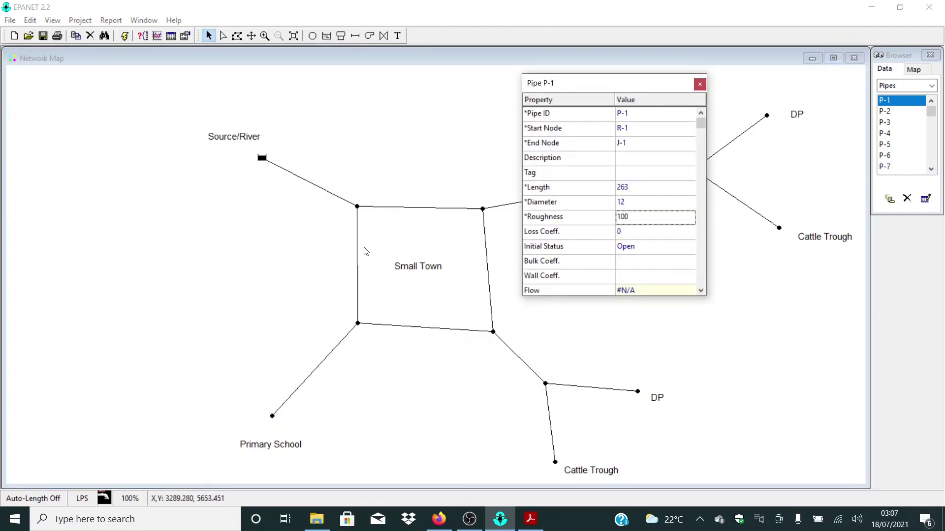
pyautogui.click(699, 85)
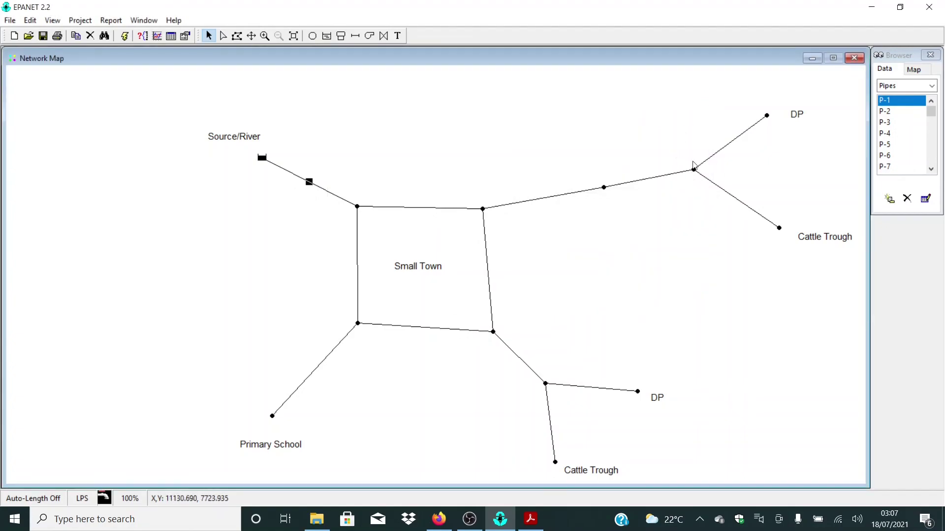
pyautogui.doubleClick(730, 146)
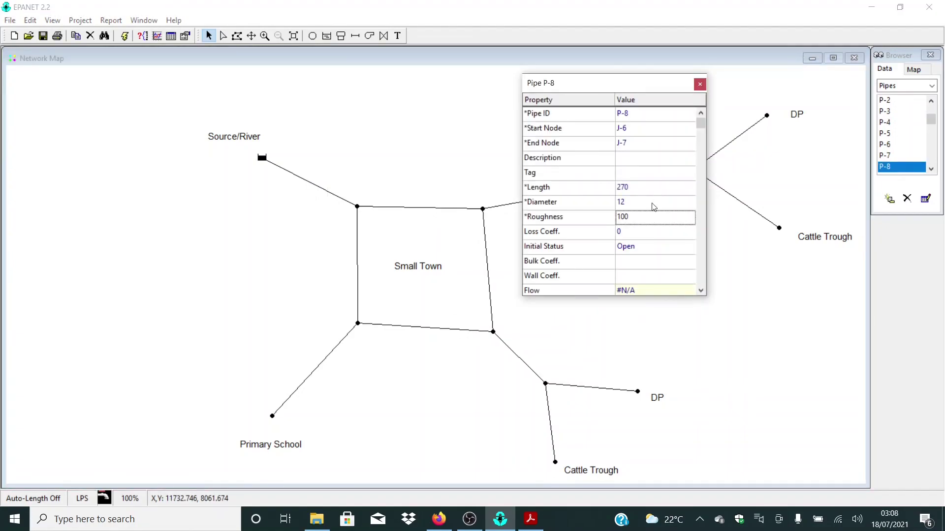
pyautogui.click(700, 85)
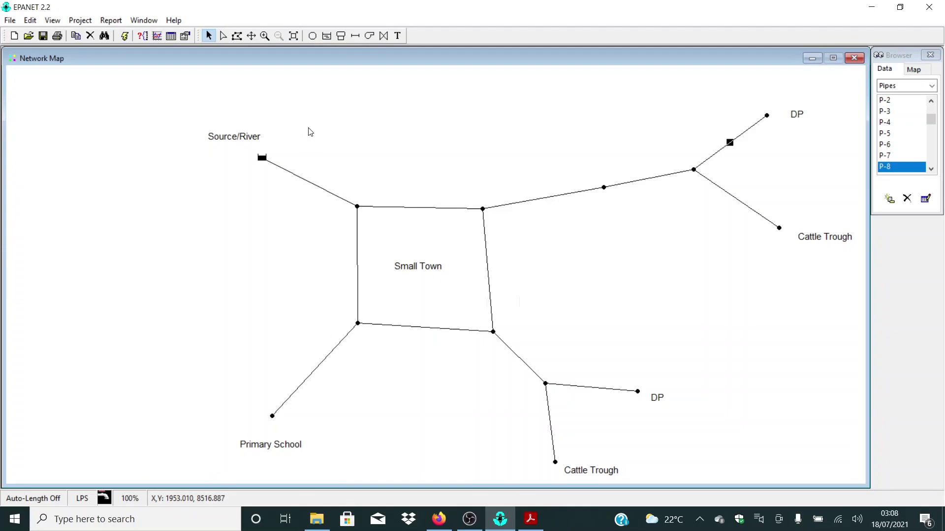
# - Switch to the PDF in Acrobat Reader, look up the galvanised/coated cast iron roughness range in Table 20.2, and return to EPANET
pyautogui.click(540, 522)
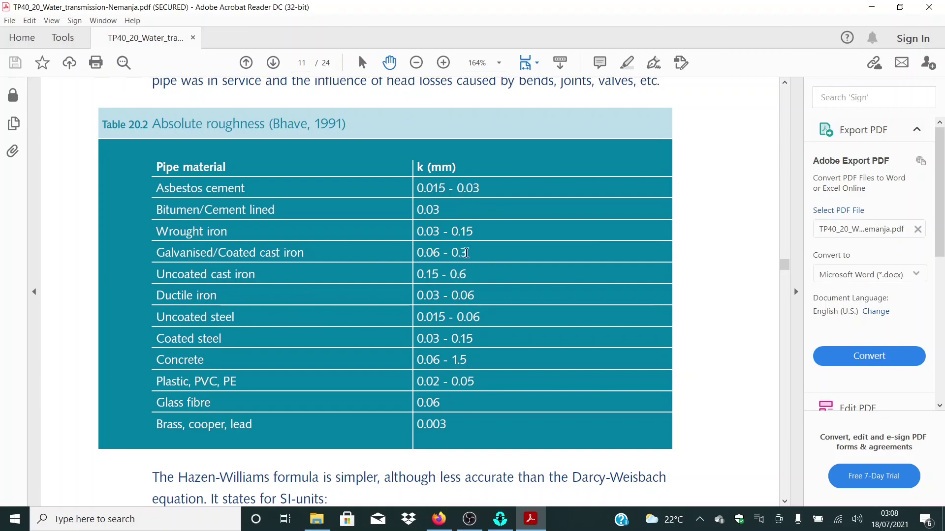
pyautogui.moveTo(465, 253); pyautogui.dragTo(426, 252)
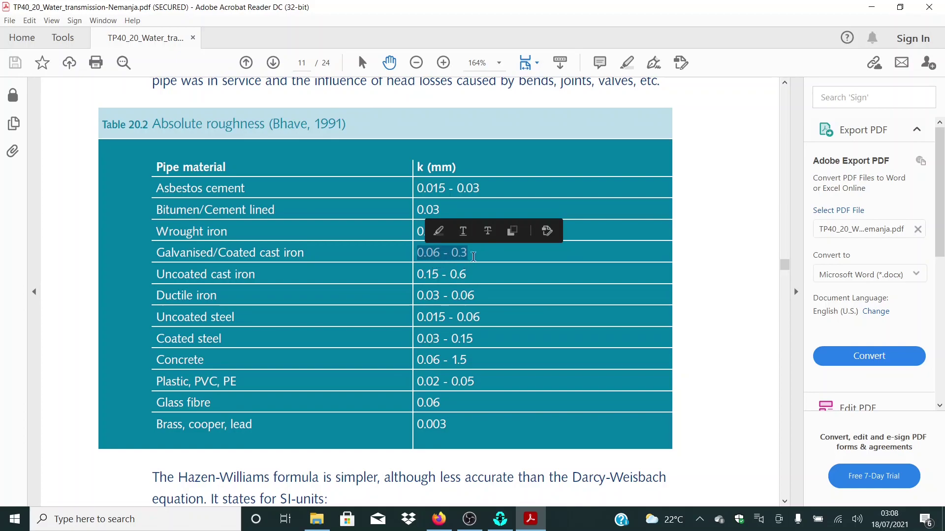
pyautogui.click(489, 258)
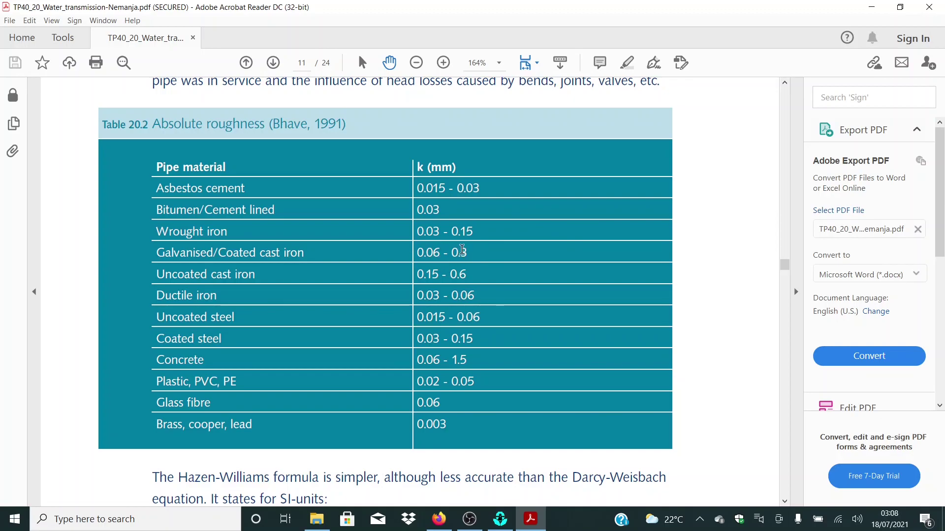
pyautogui.click(871, 7)
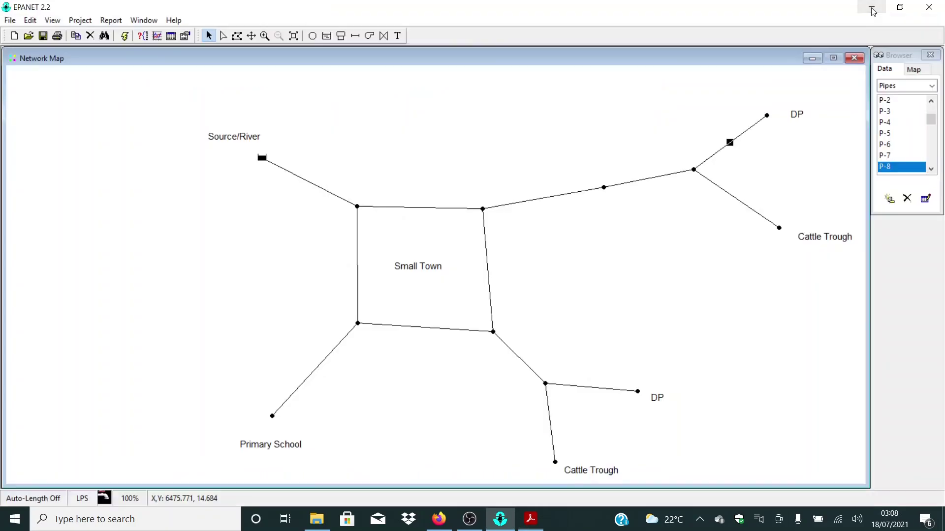
# - Set the roughness of pipe P-1, between the reservoir and the town loop, to 0.18 and close its editor
pyautogui.doubleClick(312, 184)
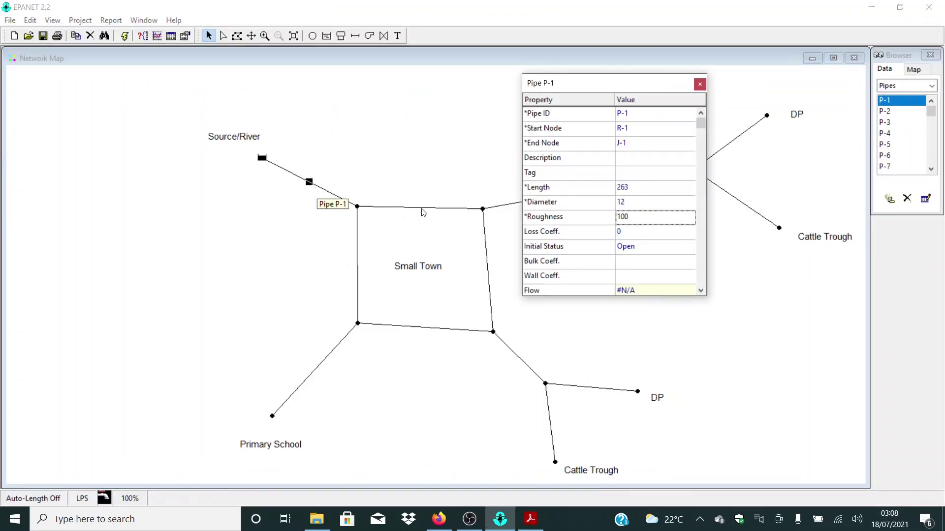
pyautogui.click(634, 215)
pyautogui.write('0.18')
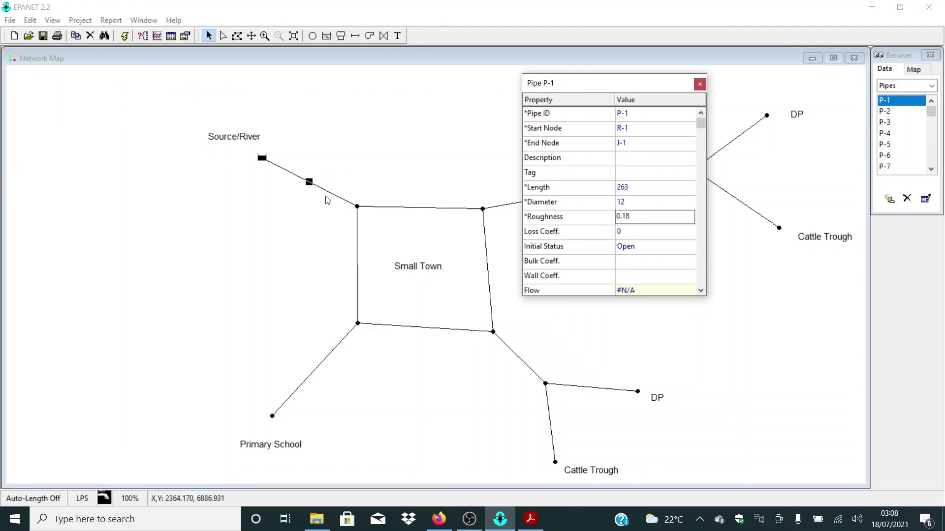
pyautogui.click(700, 85)
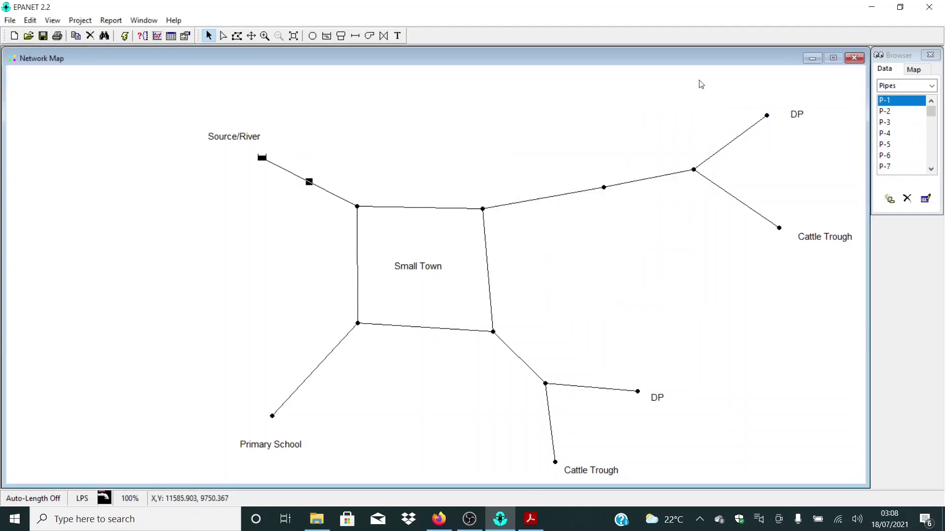
# - Check pipe P-2's properties, consult the absolute roughness table in the Acrobat Reader PDF again, and return to EPANET
pyautogui.doubleClick(423, 208)
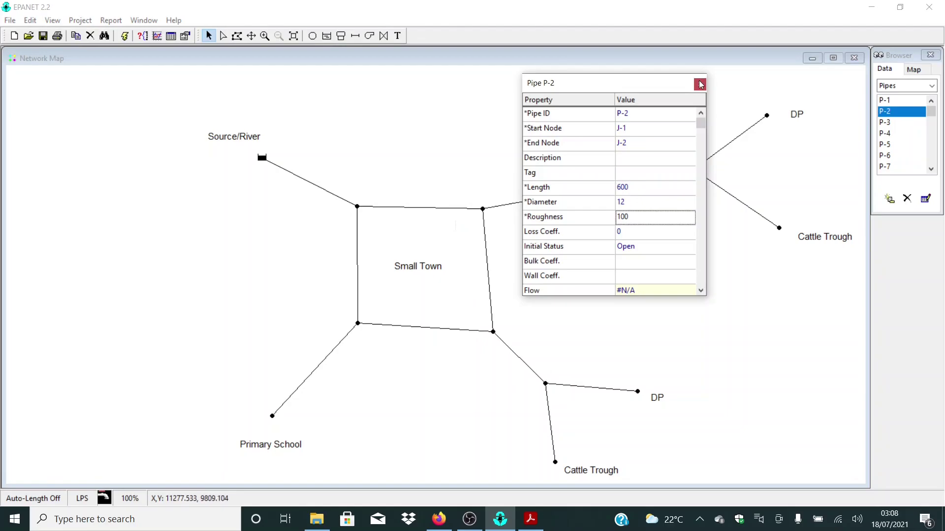
pyautogui.press('Escape')
pyautogui.click(531, 519)
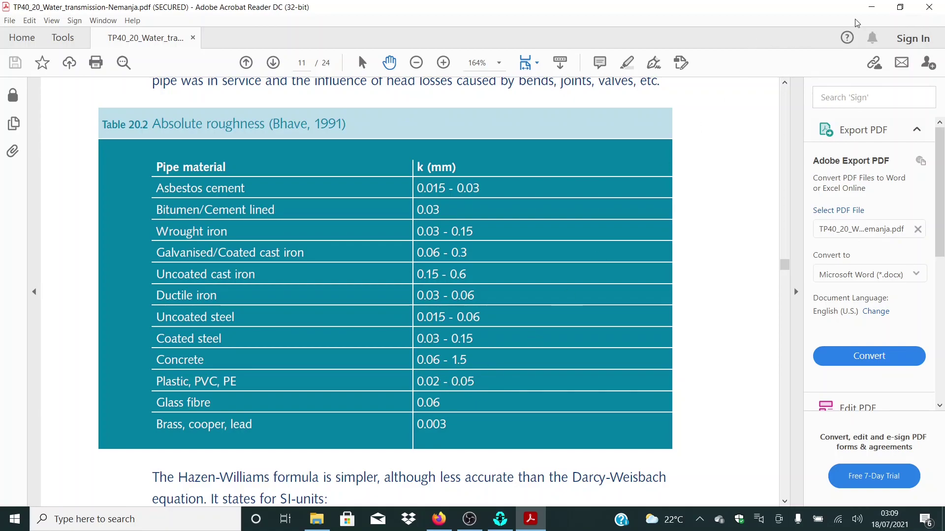
pyautogui.click(872, 7)
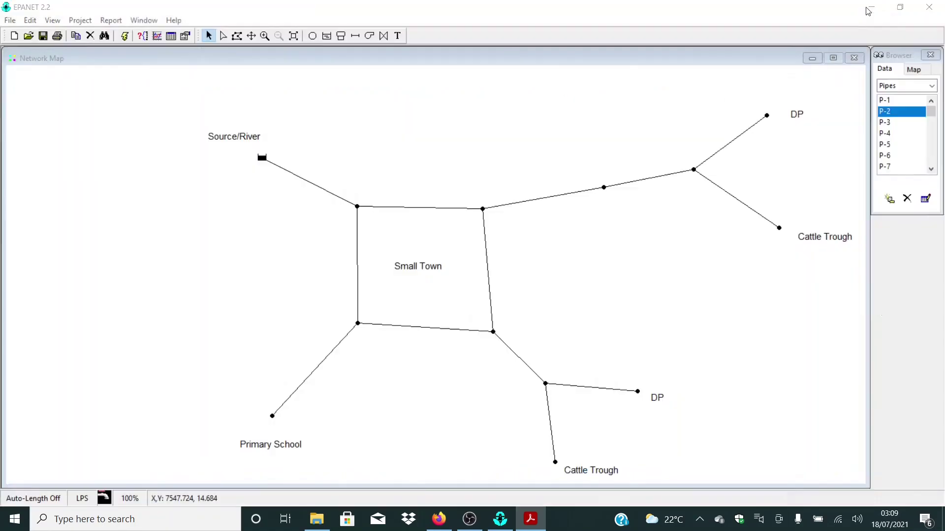
# - Set the roughness of the town loop's northern pipe P-2 and western pipe P-5 to 0.035
pyautogui.doubleClick(443, 210)
pyautogui.click(642, 217)
pyautogui.write('0.035')
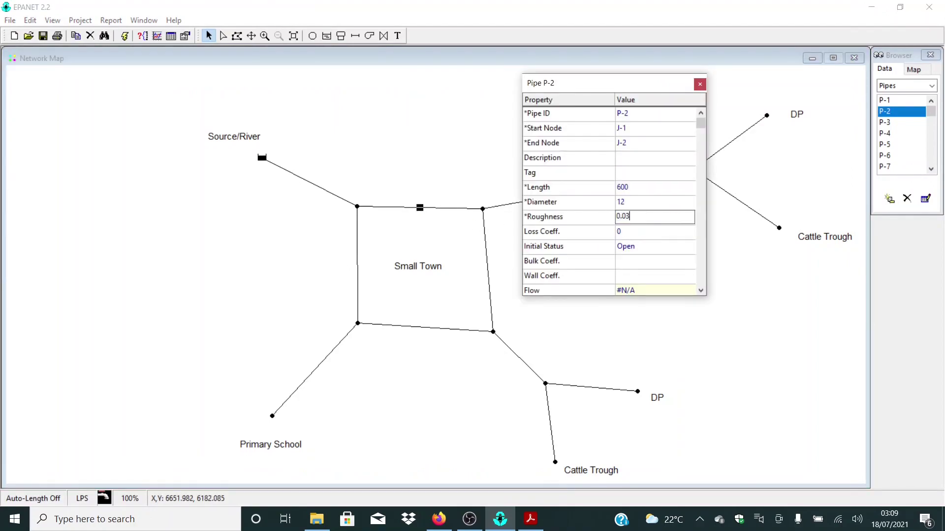
pyautogui.click(357, 257)
pyautogui.click(635, 219)
pyautogui.write('0.035')
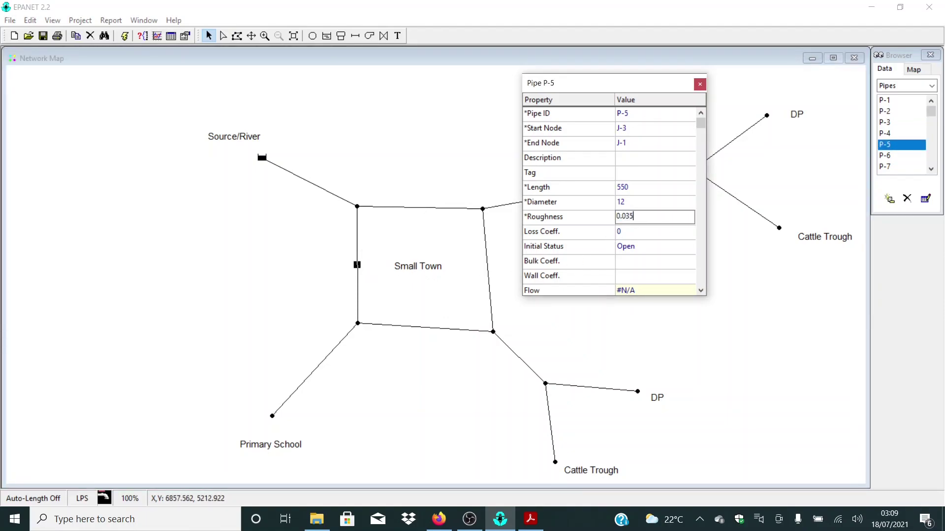
# - Set the roughness of the town loop's eastern pipe P-3 to 0.035
pyautogui.click(484, 265)
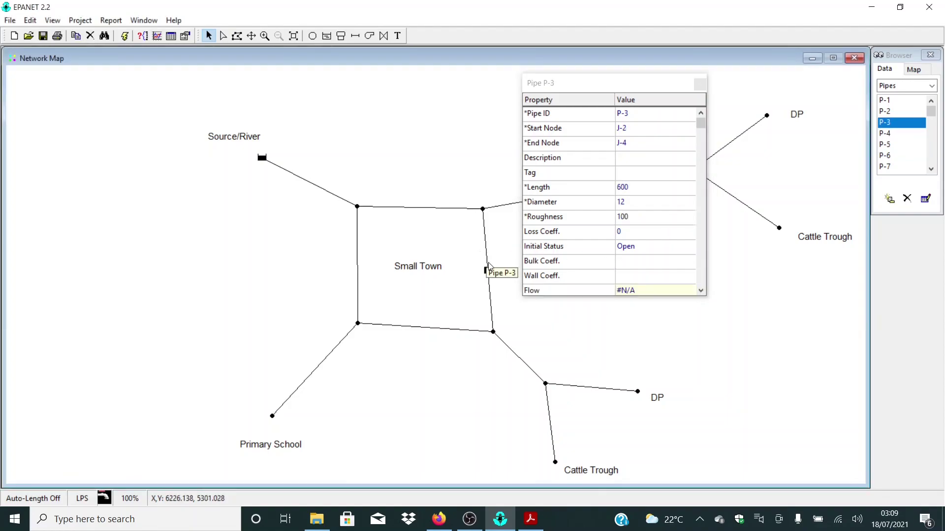
pyautogui.click(632, 220)
pyautogui.write('0.035')
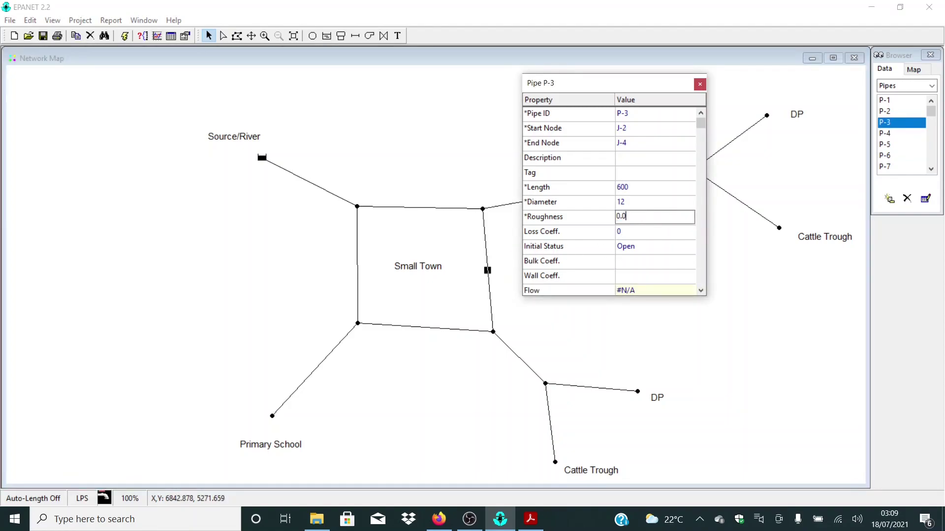
# - Set the roughness of the town loop's southern pipe P-4 to 0.035 and close its editor
pyautogui.click(428, 328)
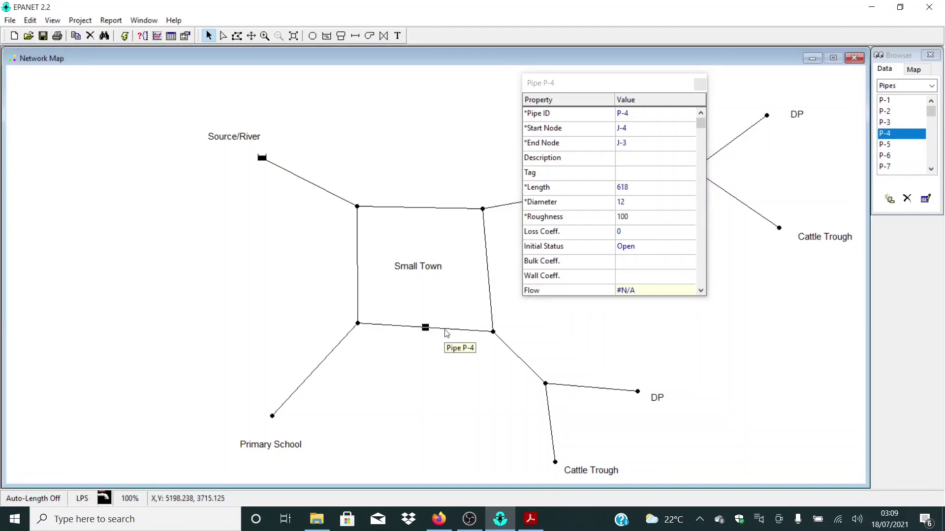
pyautogui.click(644, 217)
pyautogui.write('0.')
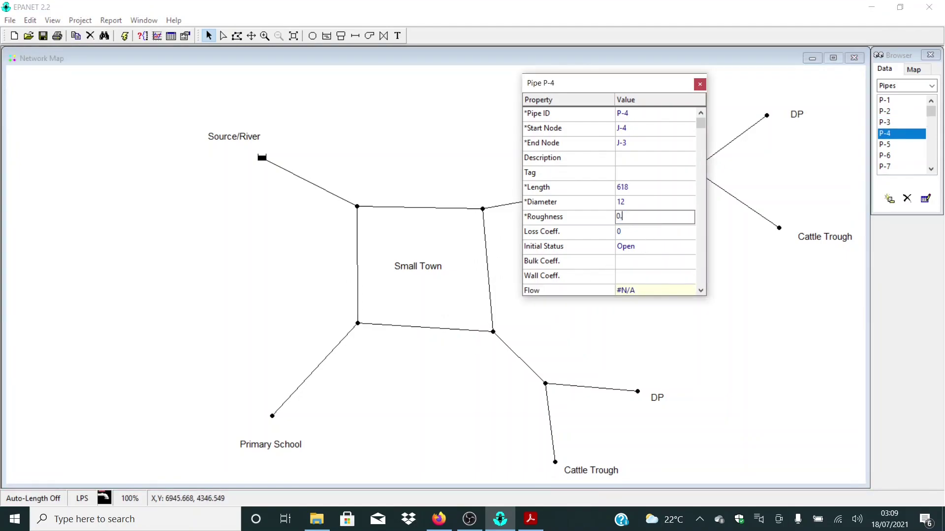
pyautogui.write('035')
pyautogui.click(700, 84)
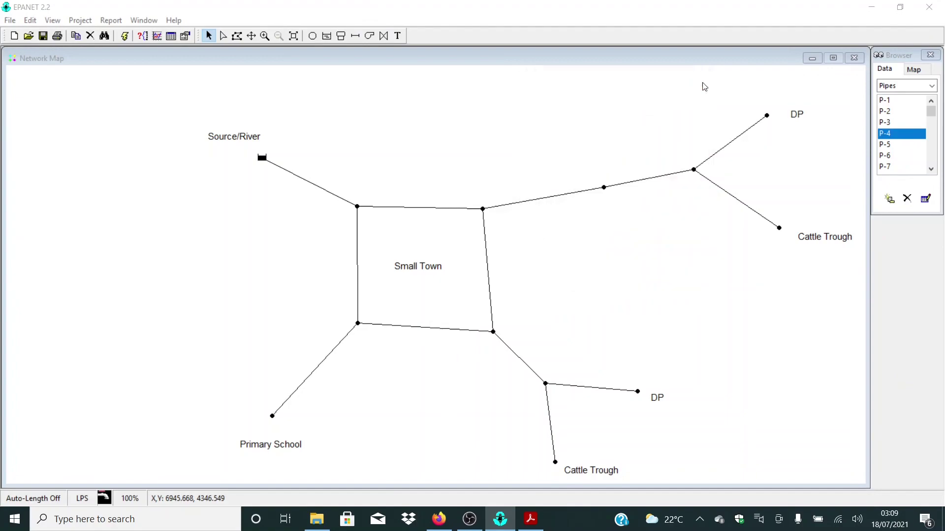
# - Set the roughness of pipe P-6, leading east from the town loop, to 0.035 and close its editor
pyautogui.doubleClick(563, 194)
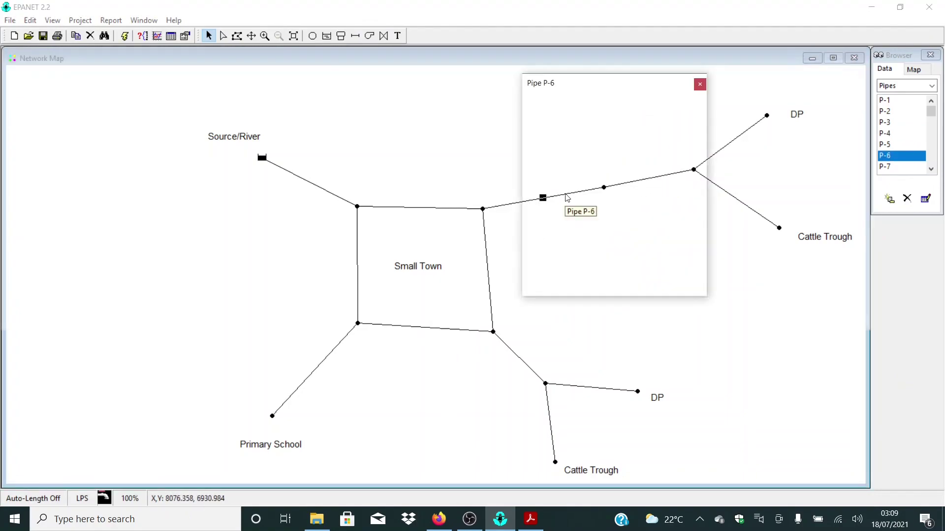
pyautogui.click(650, 216)
pyautogui.write('0.035')
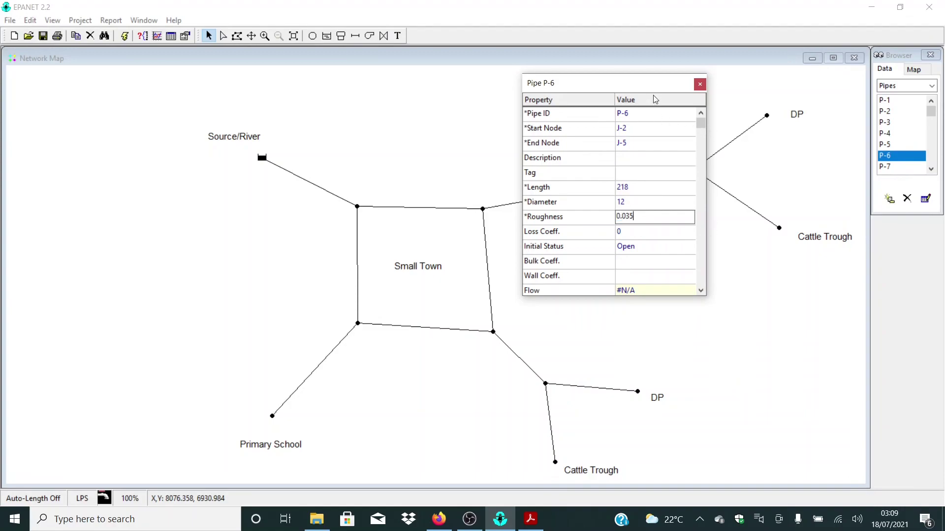
pyautogui.moveTo(656, 88); pyautogui.dragTo(541, 122)
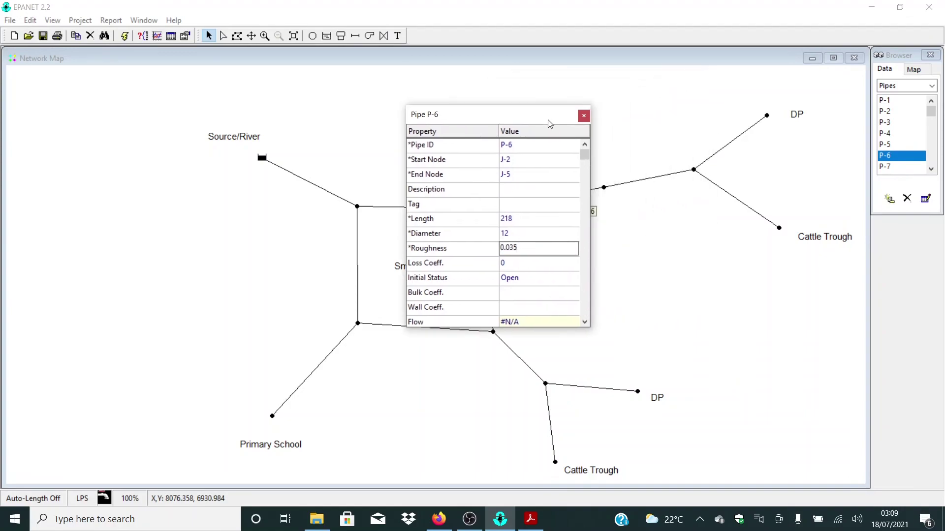
pyautogui.click(584, 117)
# - Set the roughness of pipe P-7, between P-6 and the northeastern branching junction, to 0.035 and close its editor
pyautogui.click(642, 184)
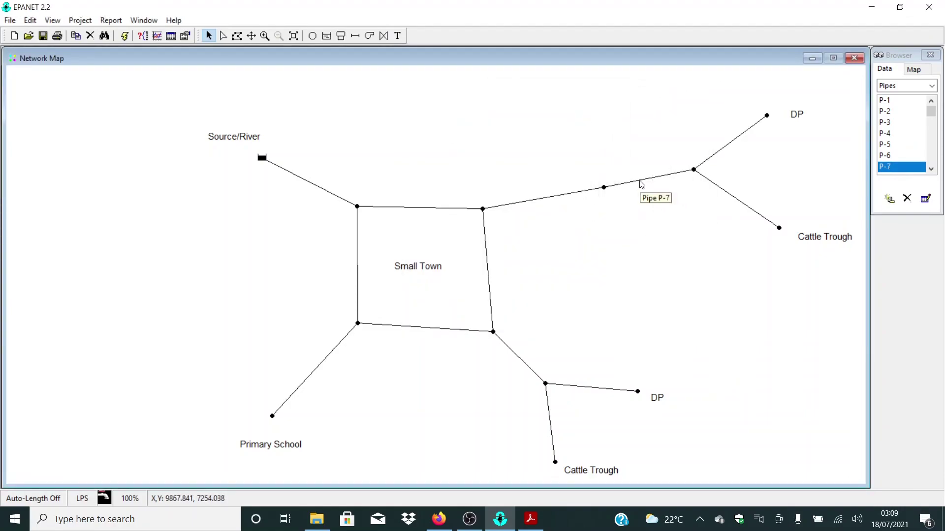
pyautogui.doubleClick(641, 184)
pyautogui.click(515, 252)
pyautogui.write('0.035')
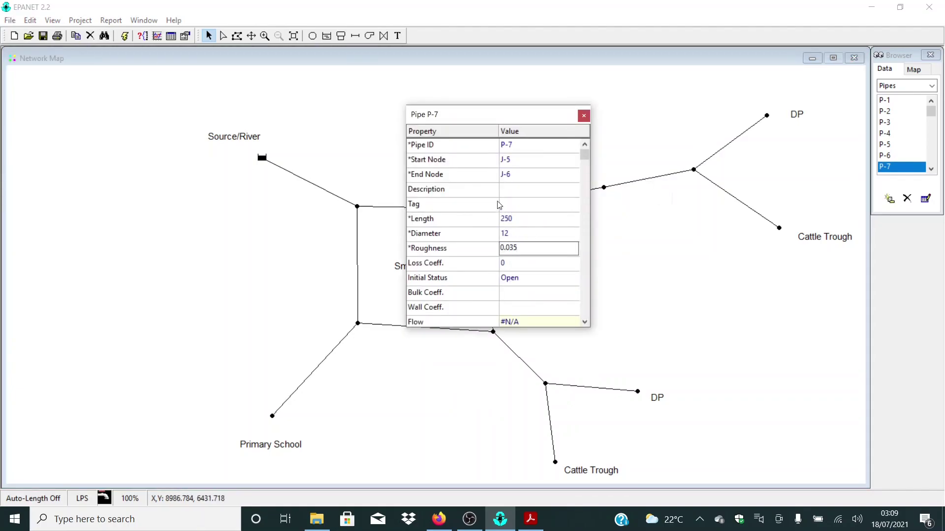
pyautogui.click(583, 116)
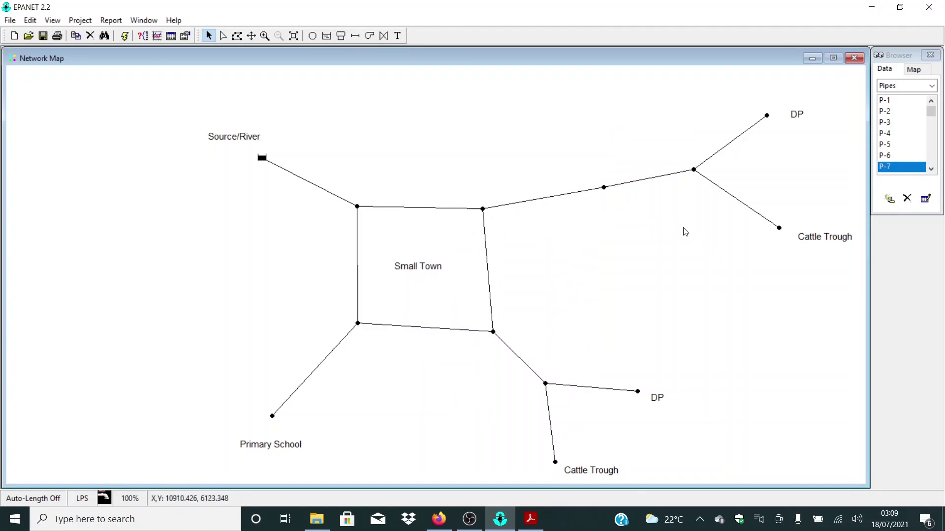
pyautogui.click(742, 139)
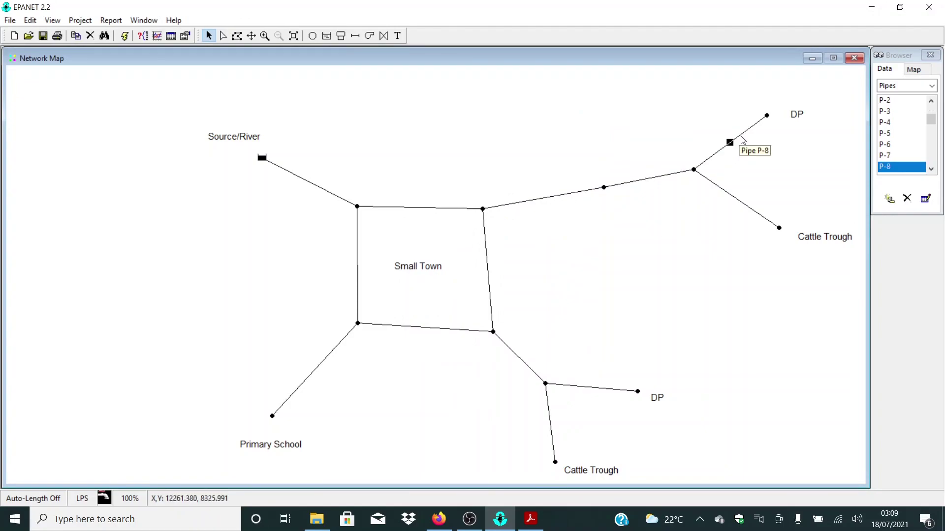
pyautogui.doubleClick(742, 139)
pyautogui.press('Escape')
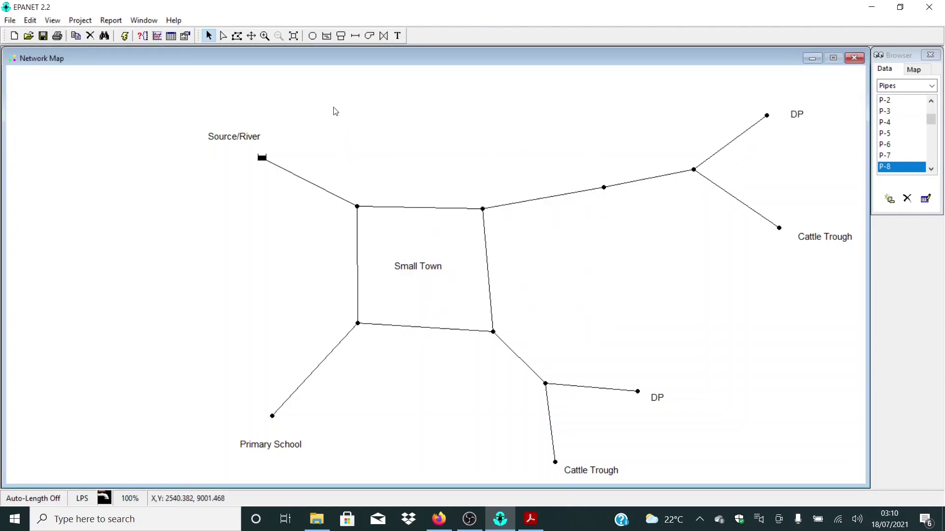
# - Outline a four-sided selection region around the northeastern branch pipes leading to the DP and the Cattle Trough
pyautogui.click(237, 35)
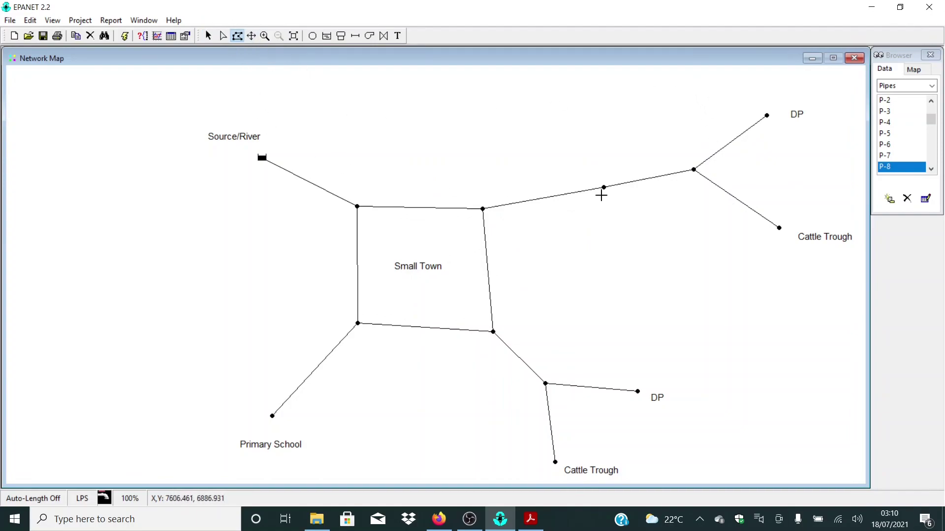
pyautogui.click(684, 81)
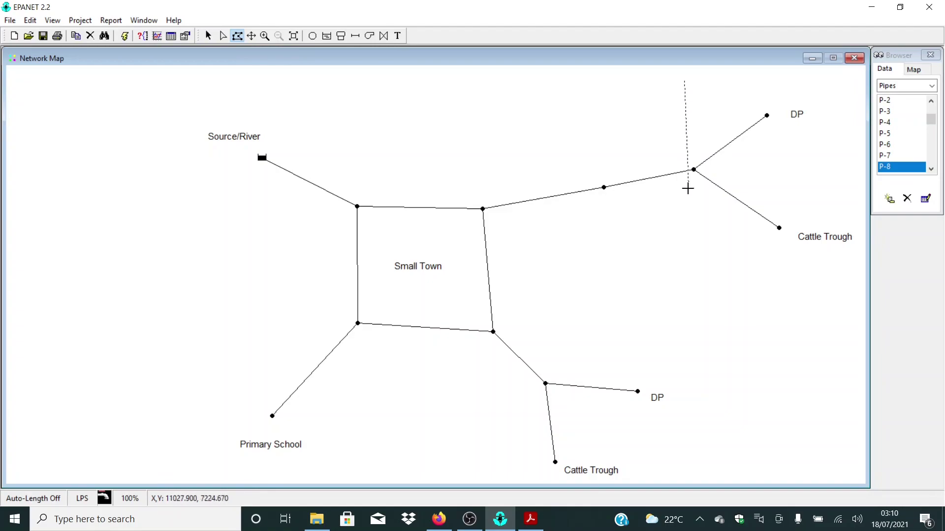
pyautogui.click(695, 282)
pyautogui.click(817, 289)
pyautogui.click(816, 80)
pyautogui.rightClick(816, 80)
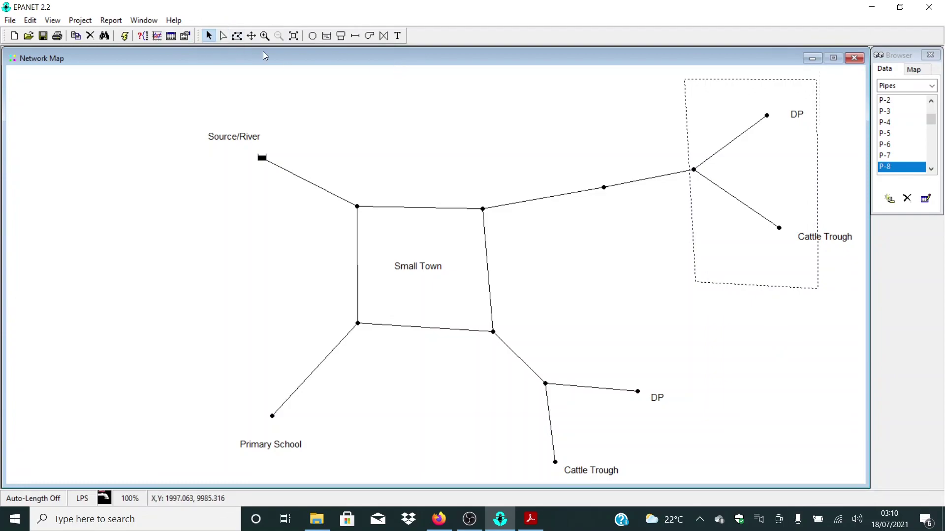
# - Group-edit the pipes within the outlined northeastern region, replacing their roughness with 0.18
pyautogui.click(30, 20)
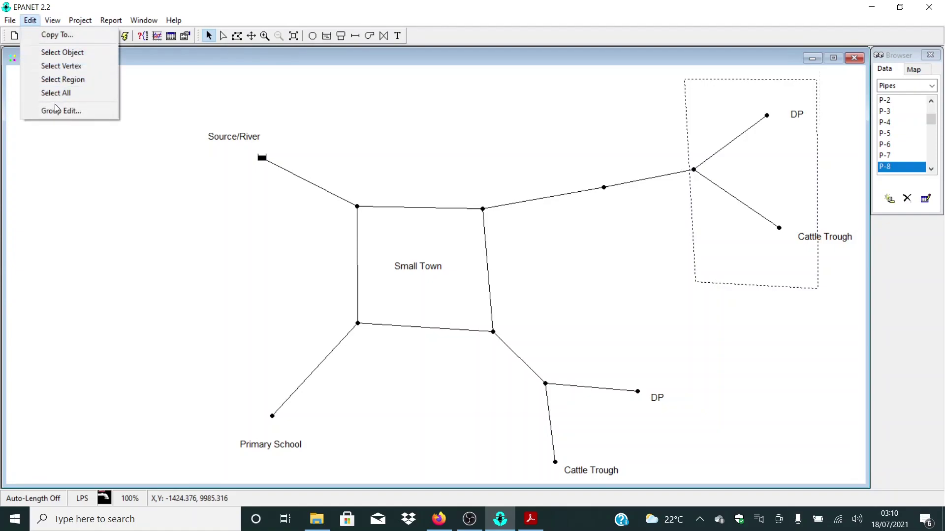
pyautogui.click(74, 114)
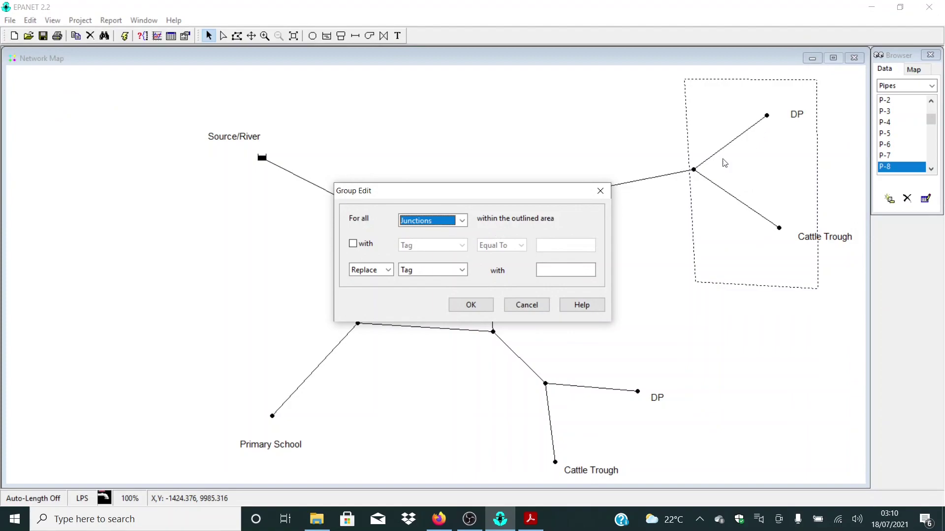
pyautogui.click(435, 223)
pyautogui.click(430, 241)
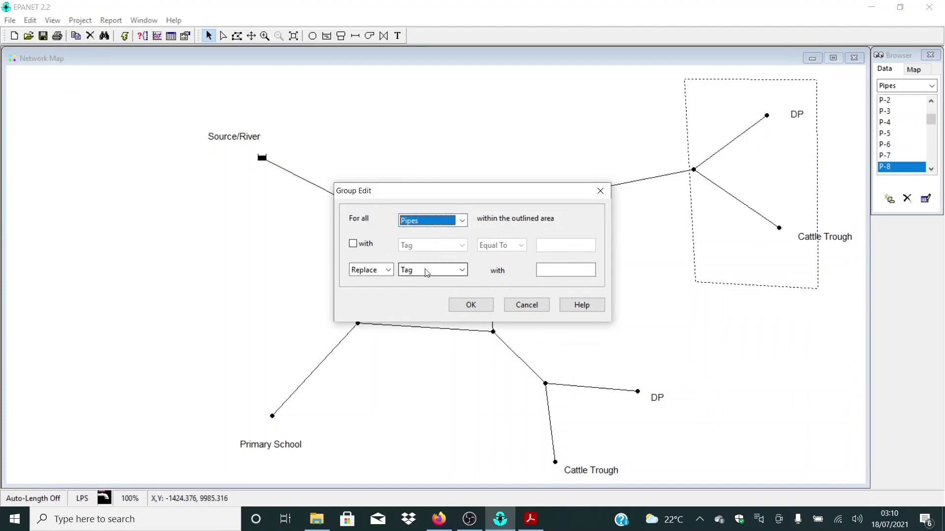
pyautogui.click(427, 273)
pyautogui.click(435, 301)
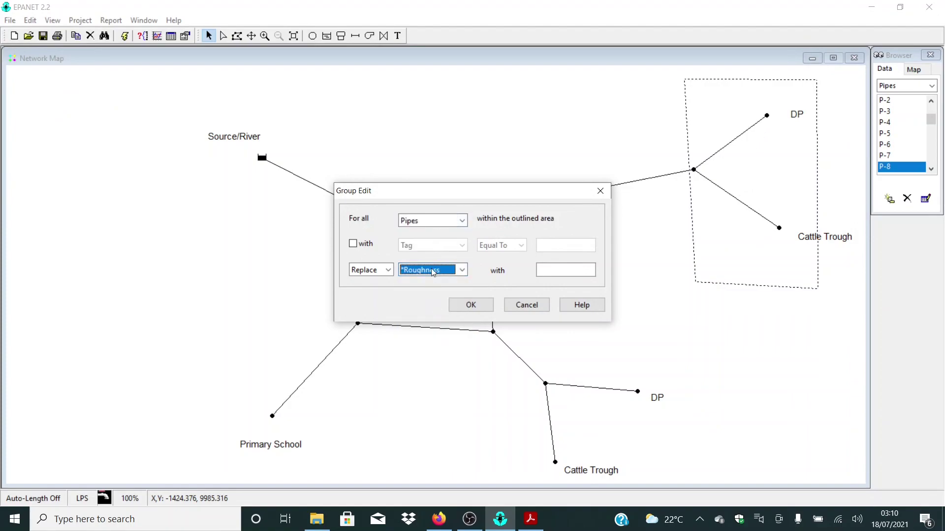
pyautogui.click(561, 270)
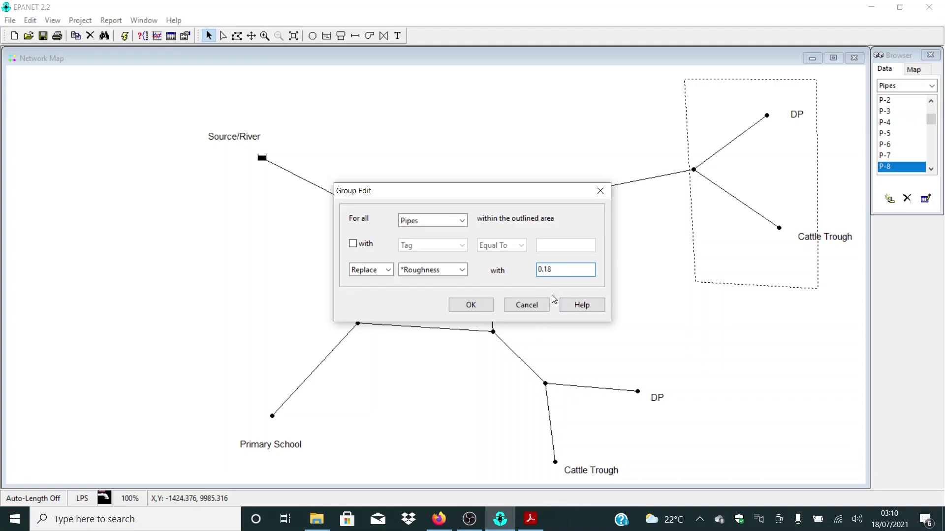
pyautogui.click(472, 306)
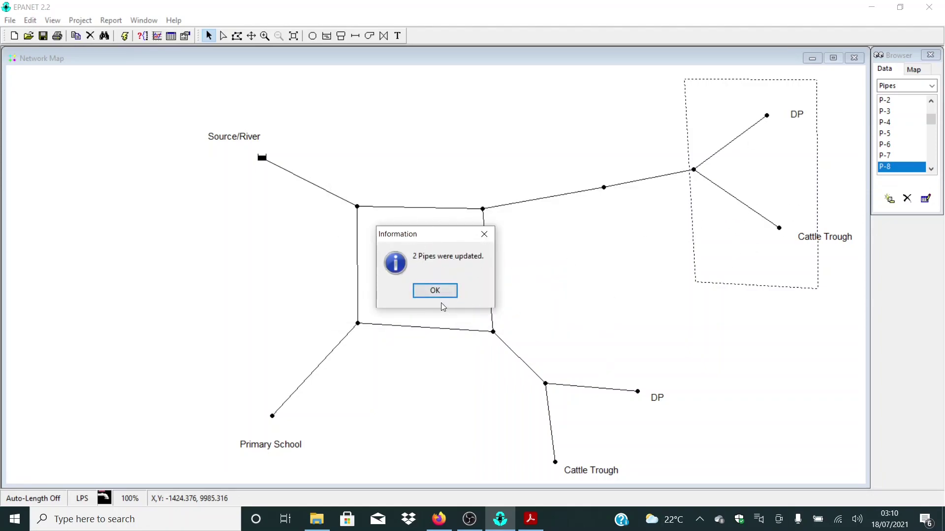
pyautogui.click(453, 291)
# - Check the roughness values of pipes P-7, P-8 and P-9, then close the property editor
pyautogui.doubleClick(648, 177)
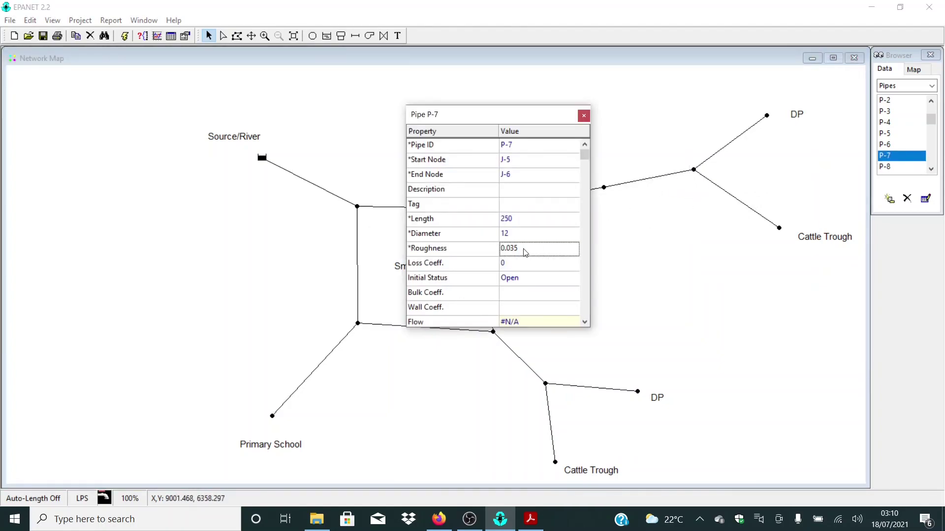
pyautogui.click(720, 149)
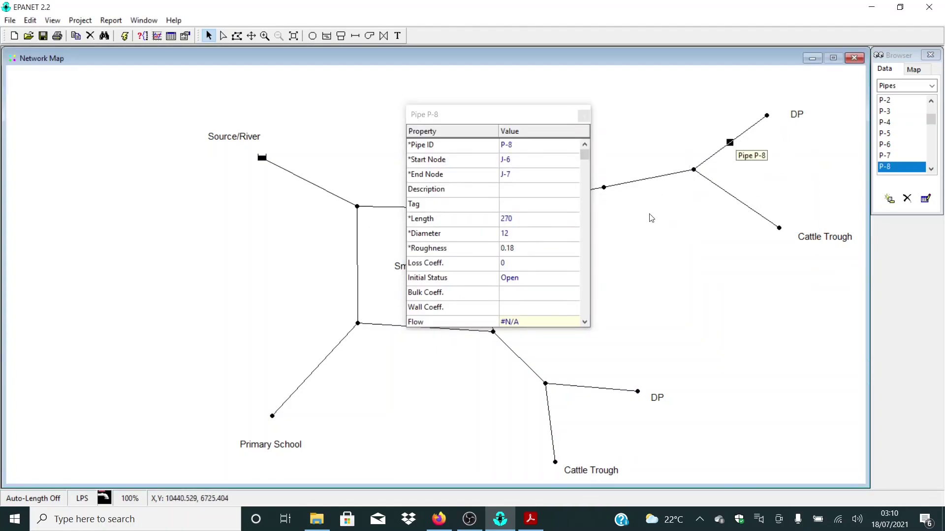
pyautogui.click(517, 244)
pyautogui.click(701, 201)
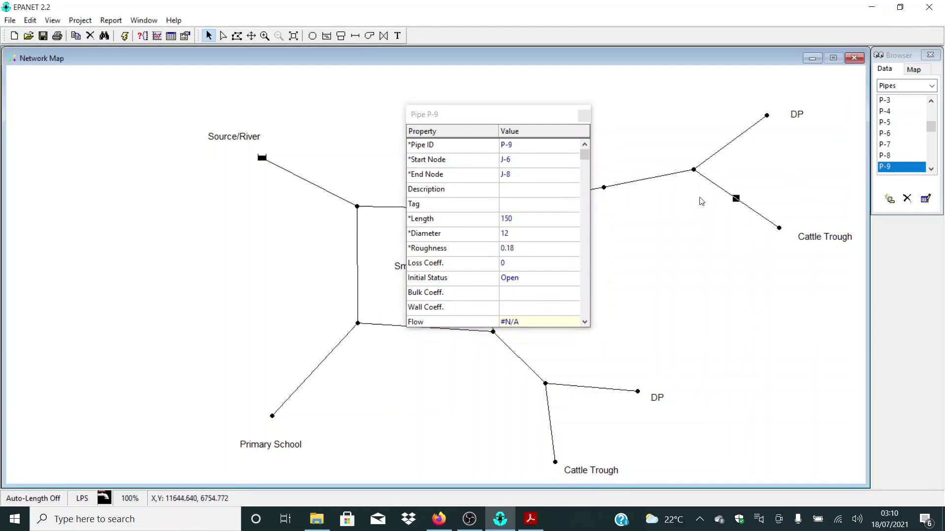
pyautogui.click(585, 116)
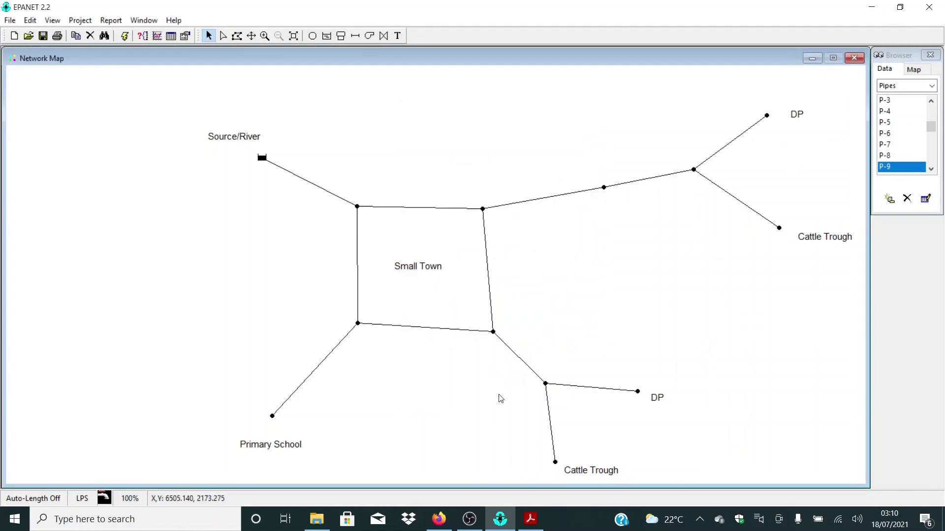
# - Outline a five-sided selection region around the southeastern branch pipes leading to the DP and the Cattle Trough
pyautogui.click(236, 36)
pyautogui.click(519, 304)
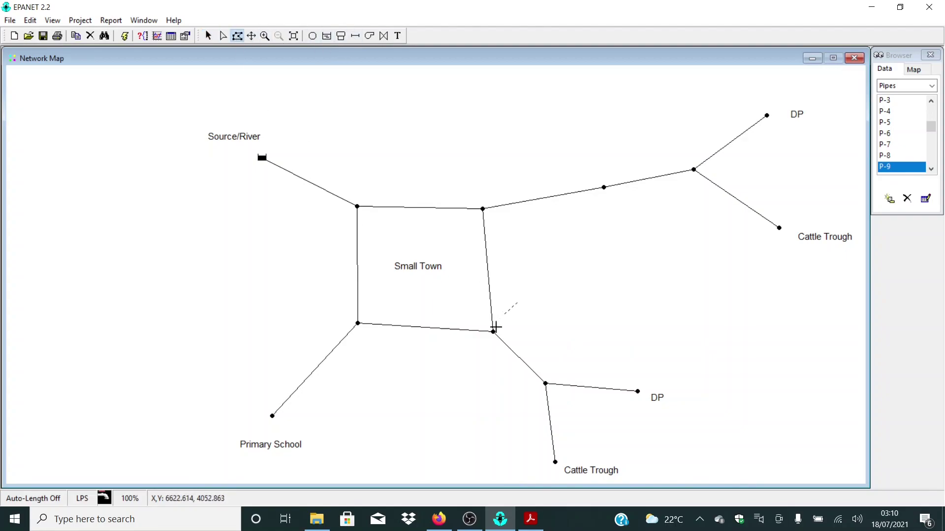
pyautogui.click(459, 396)
pyautogui.click(540, 478)
pyautogui.click(691, 475)
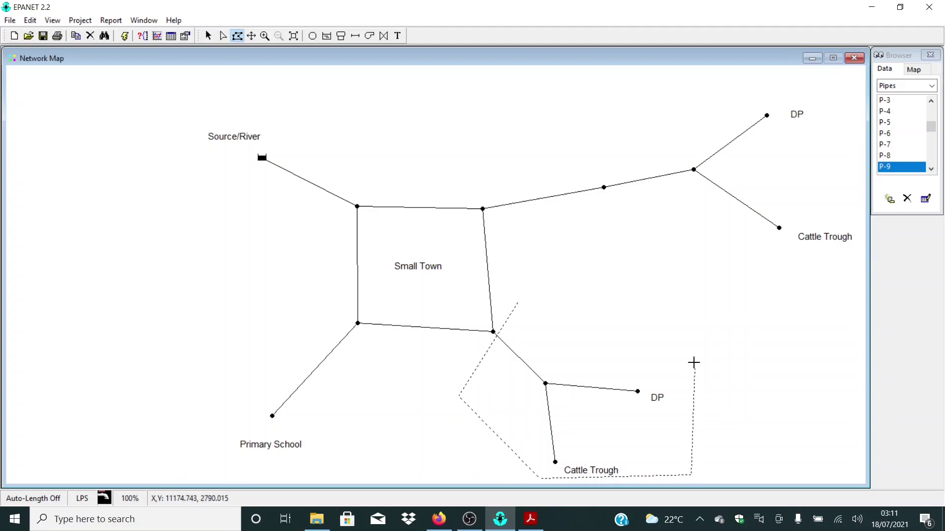
pyautogui.rightClick(685, 326)
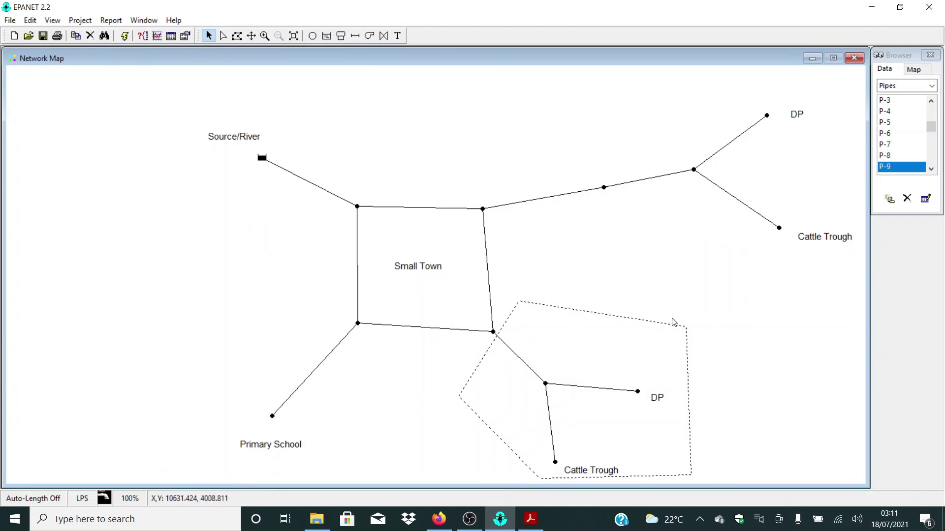
# - Group-edit the pipes within the outlined southeastern region, replacing their roughness with 0.015
pyautogui.click(30, 20)
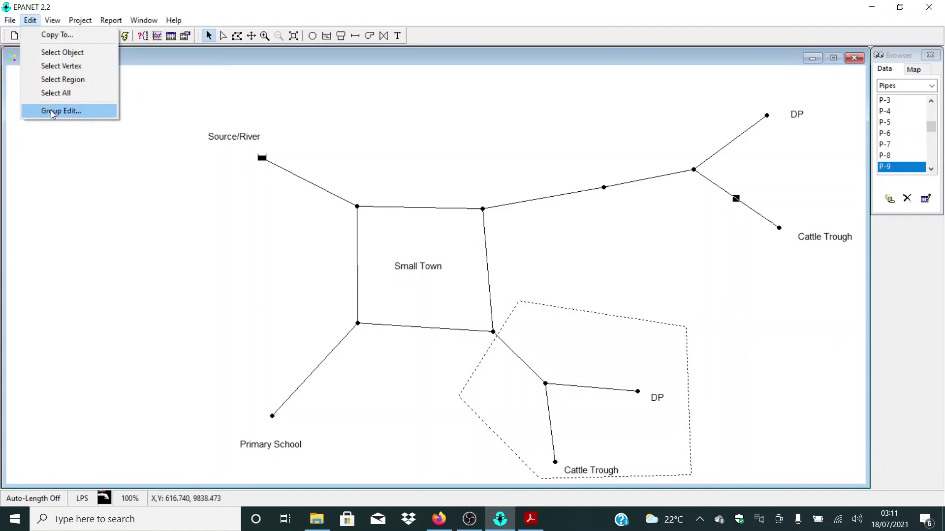
pyautogui.click(54, 111)
pyautogui.click(432, 220)
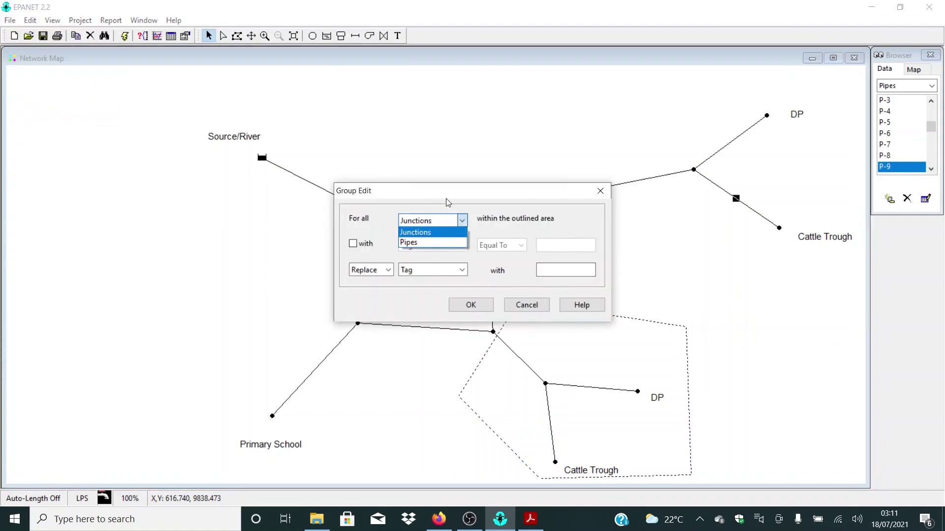
pyautogui.click(419, 243)
pyautogui.click(414, 271)
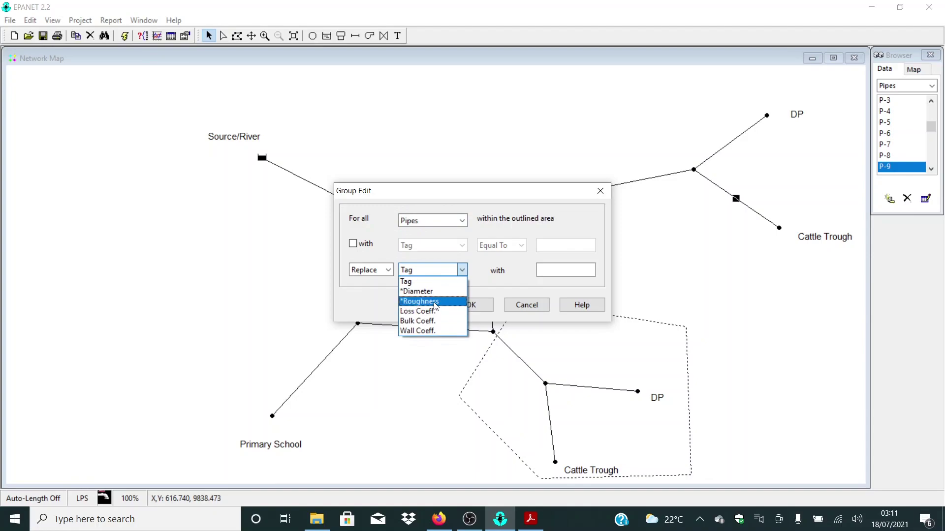
pyautogui.click(435, 306)
pyautogui.click(546, 271)
pyautogui.write('0.015')
pyautogui.click(476, 305)
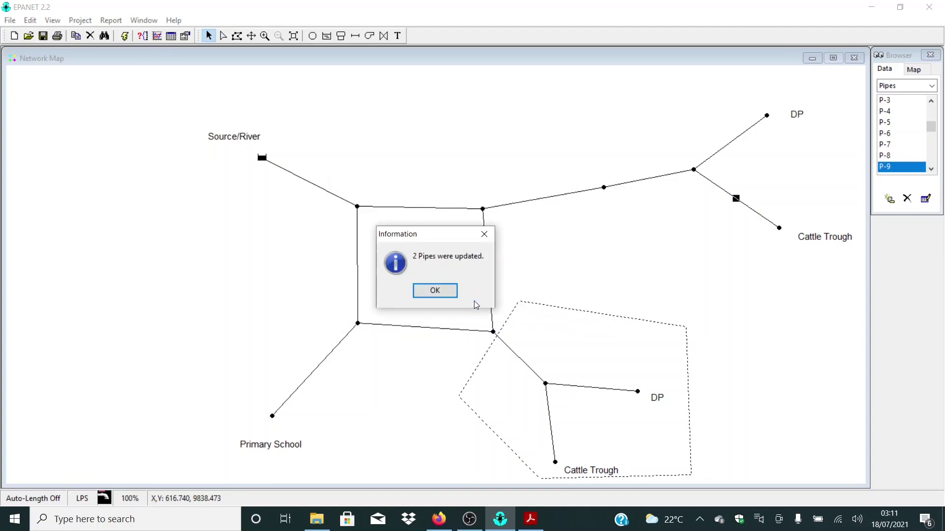
pyautogui.click(460, 292)
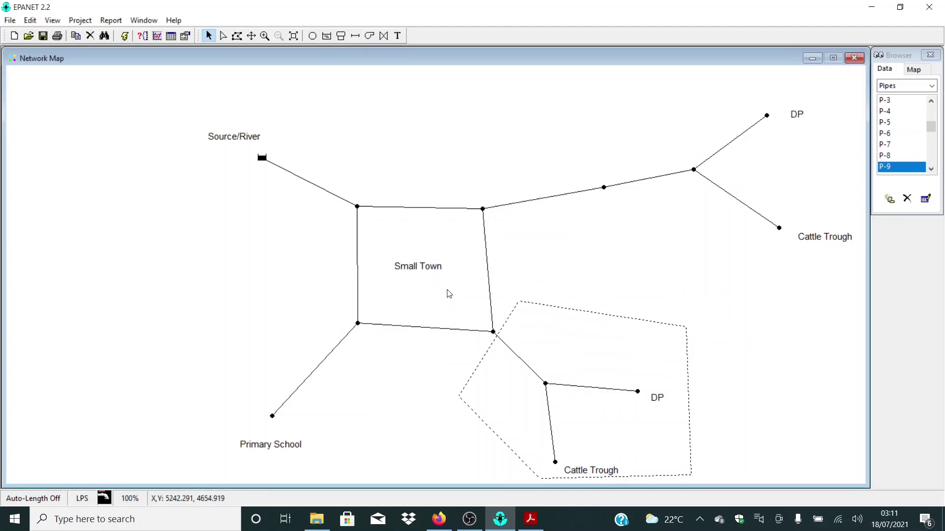
# - Set the roughness of pipe P-10, between the town loop and the southeastern branching junction, to 0.035 and close its editor
pyautogui.doubleClick(518, 358)
pyautogui.click(513, 249)
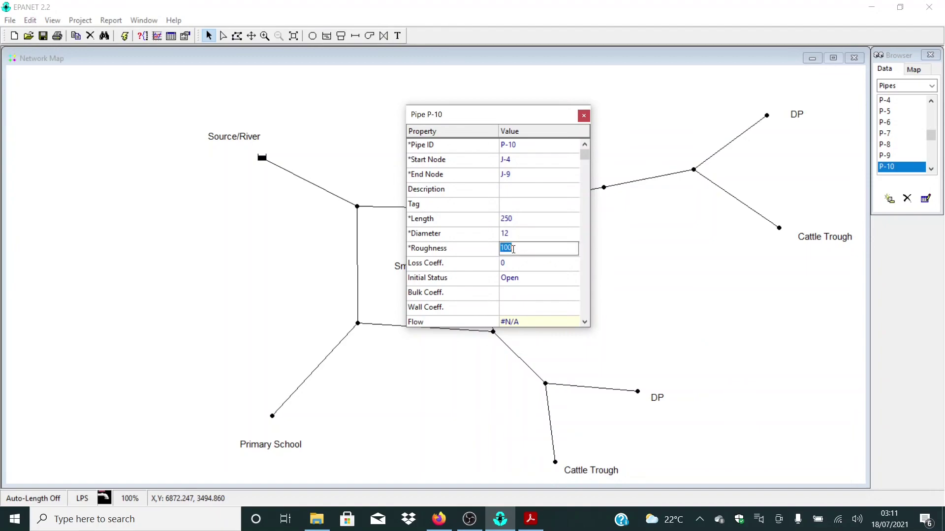
pyautogui.write('0.035')
pyautogui.click(333, 374)
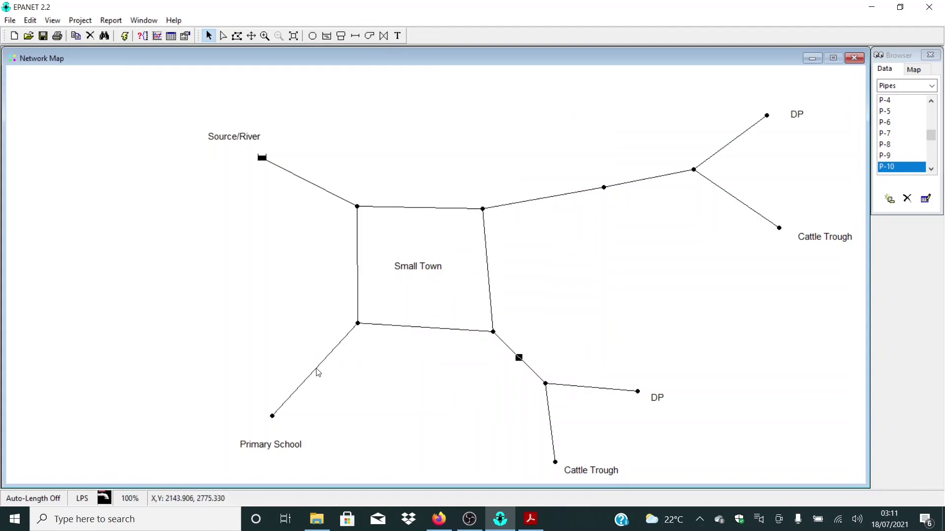
# - Set the roughness of pipe P-13, leading to the Primary School, to 0.035 and close its editor
pyautogui.doubleClick(317, 373)
pyautogui.click(520, 248)
pyautogui.write('0.035')
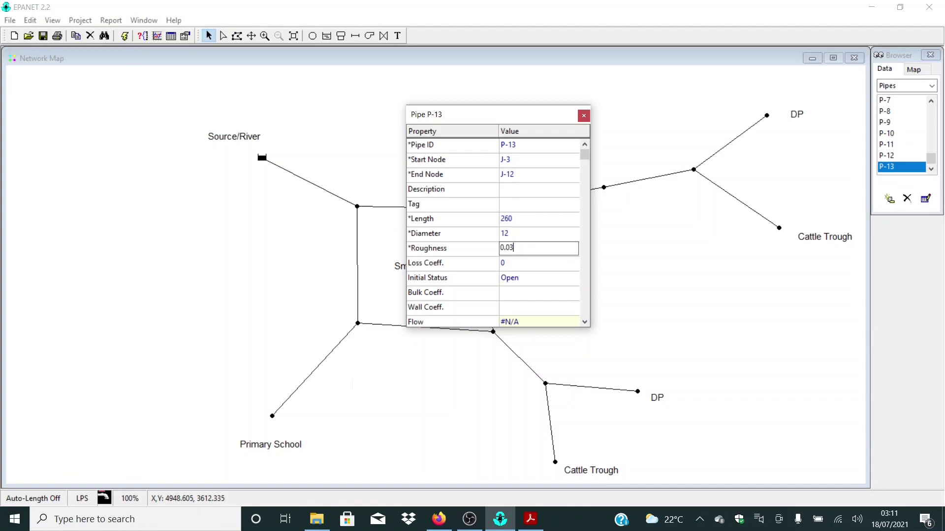
pyautogui.click(583, 115)
# - Check the roughness of the town loop's western pipe P-5 and close its editor
pyautogui.doubleClick(356, 263)
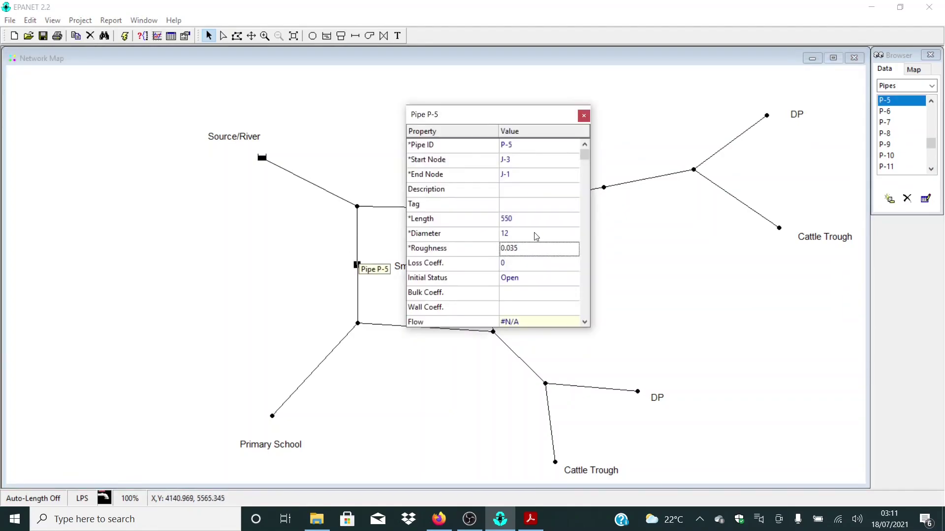
pyautogui.click(515, 250)
pyautogui.click(584, 115)
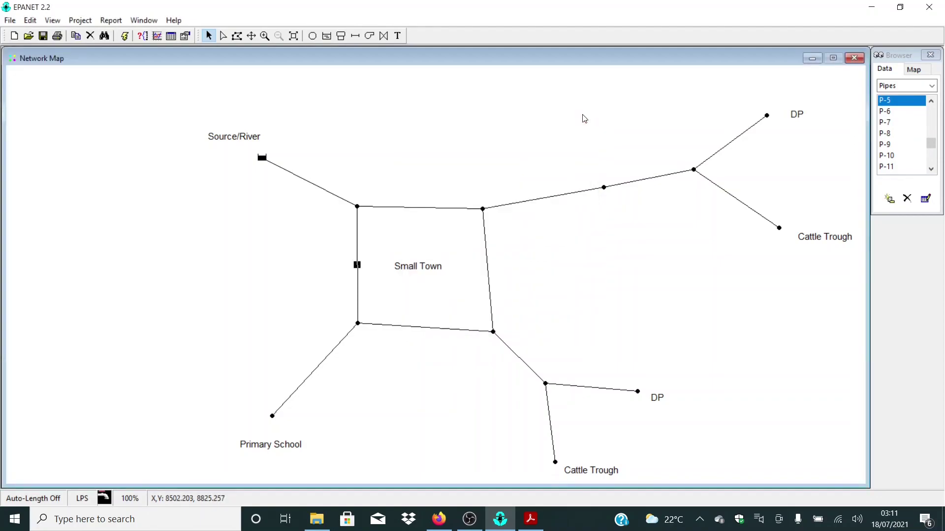
pyautogui.click(584, 119)
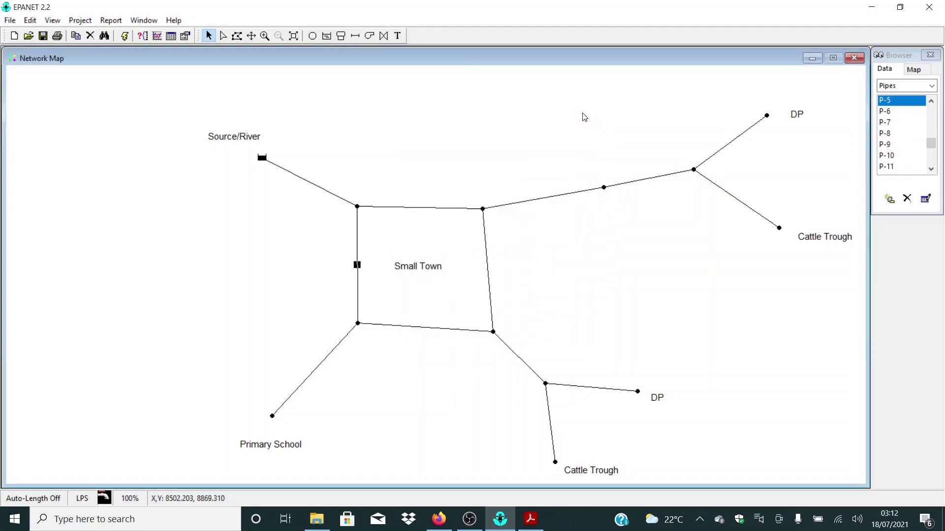